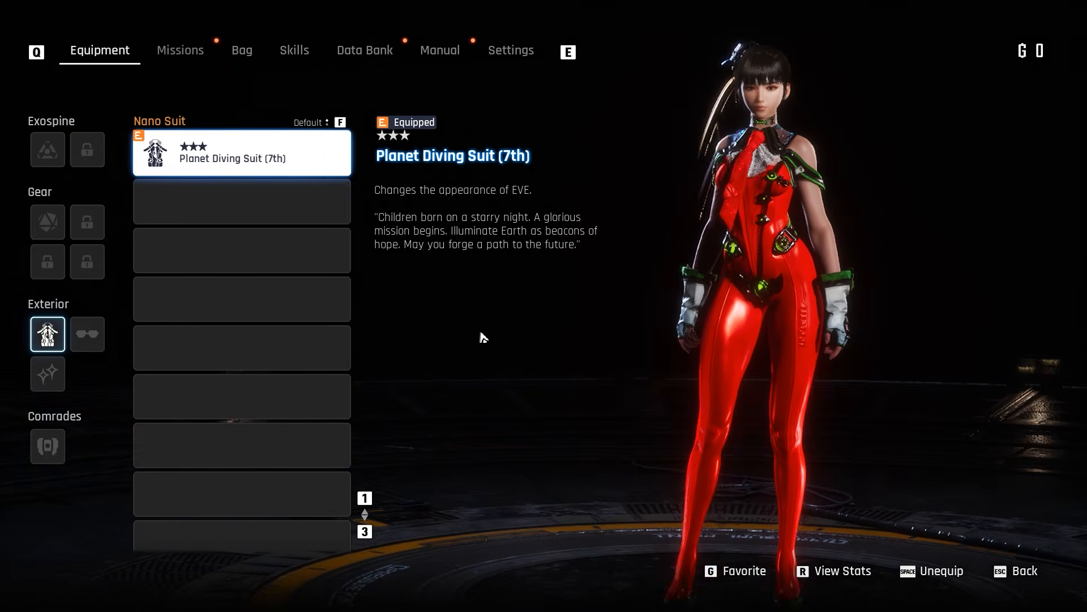
drag(558, 338, 825, 356)
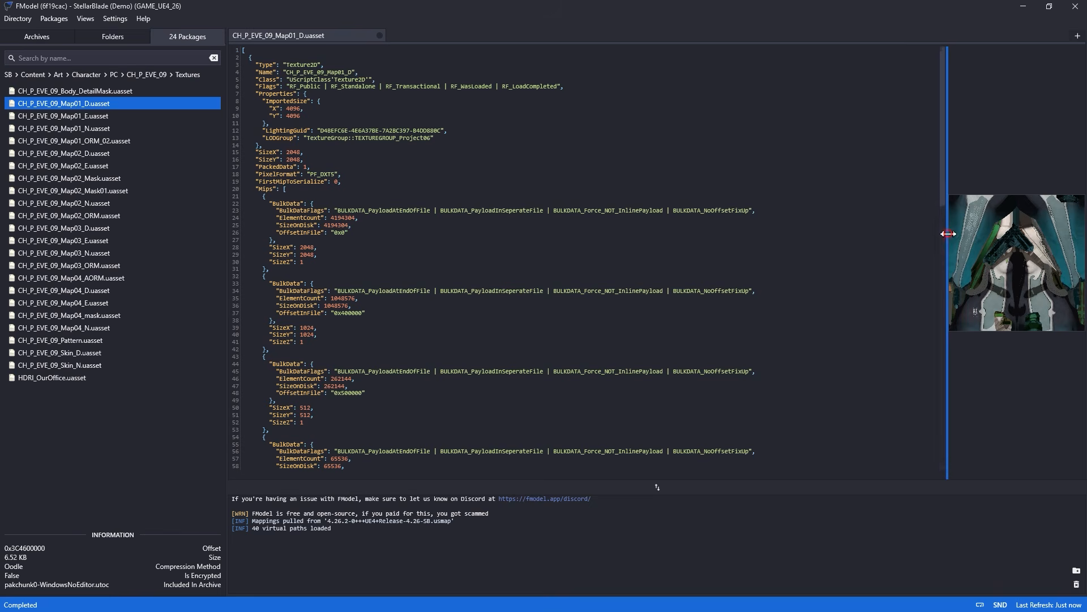
drag(947, 235, 795, 235)
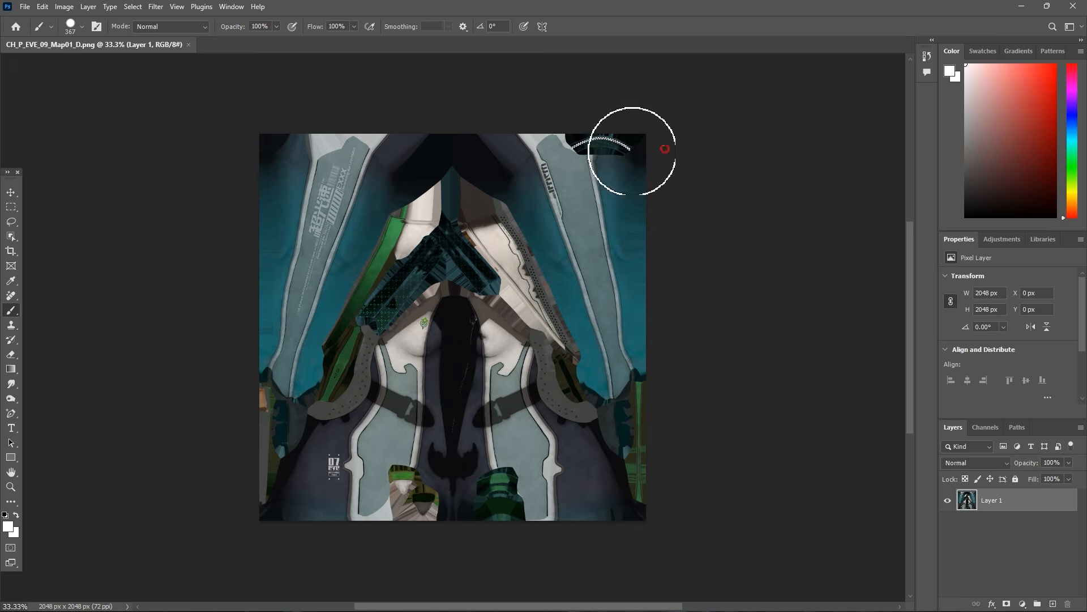
mouse_move(626, 158)
mouse_down()
mouse_move(341, 152)
mouse_move(412, 175)
mouse_move(636, 189)
mouse_move(417, 231)
mouse_up()
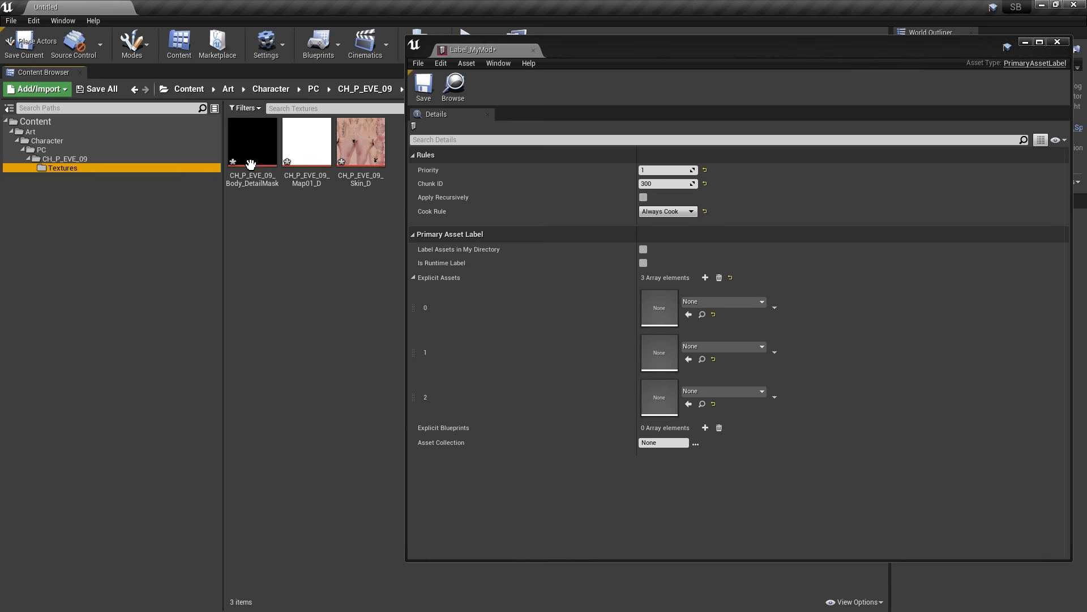
drag(250, 165, 662, 308)
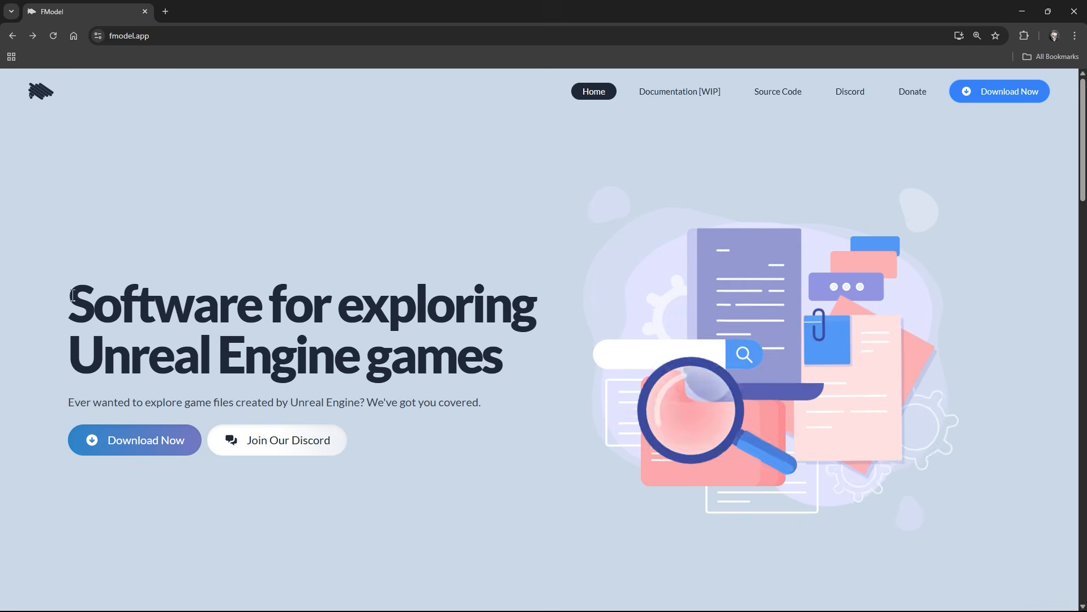
drag(68, 306, 502, 358)
click(527, 407)
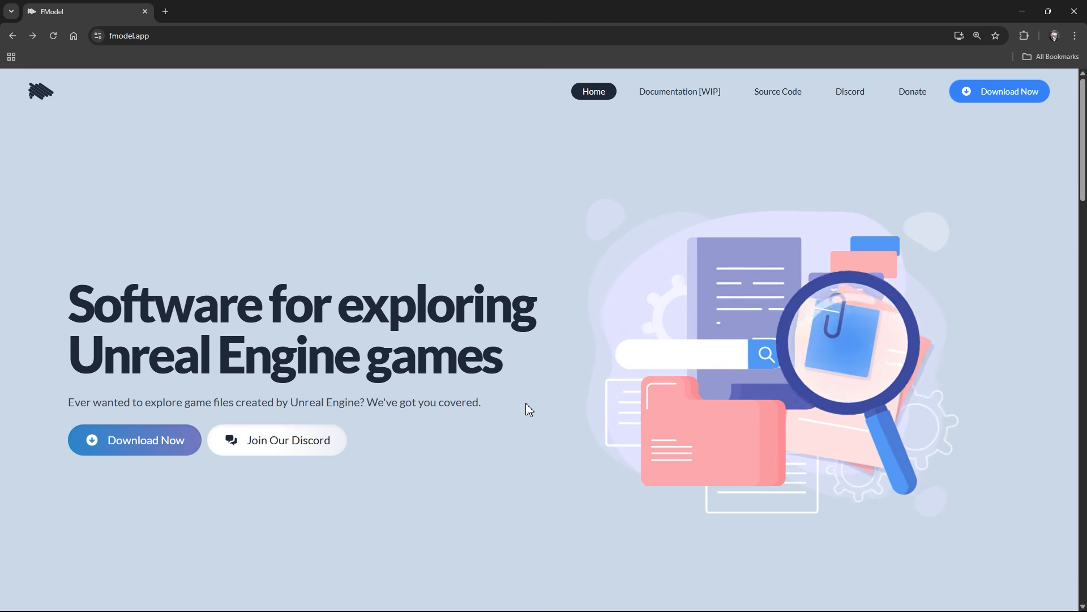
Download FModel from its website and extract FModel.exe from FModel.zip into the Fmodel folder
click(155, 447)
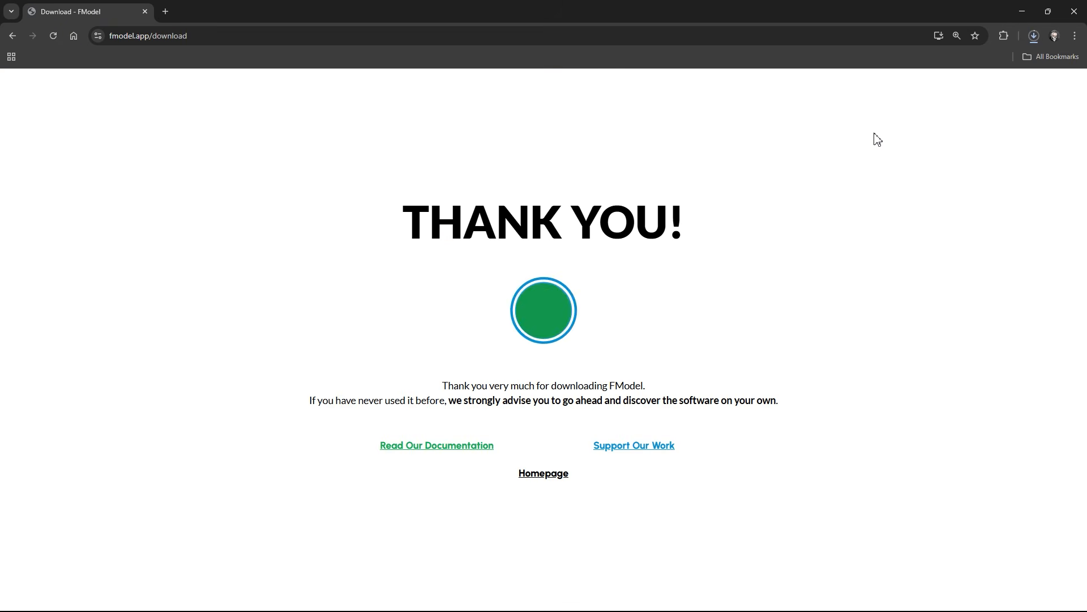
click(1034, 35)
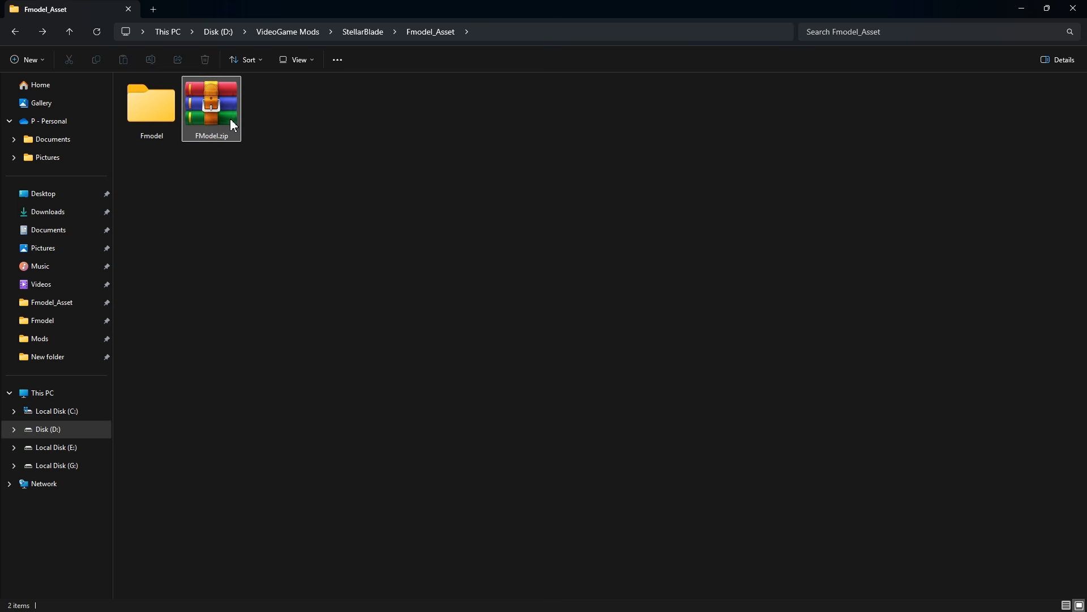
double_click(231, 120)
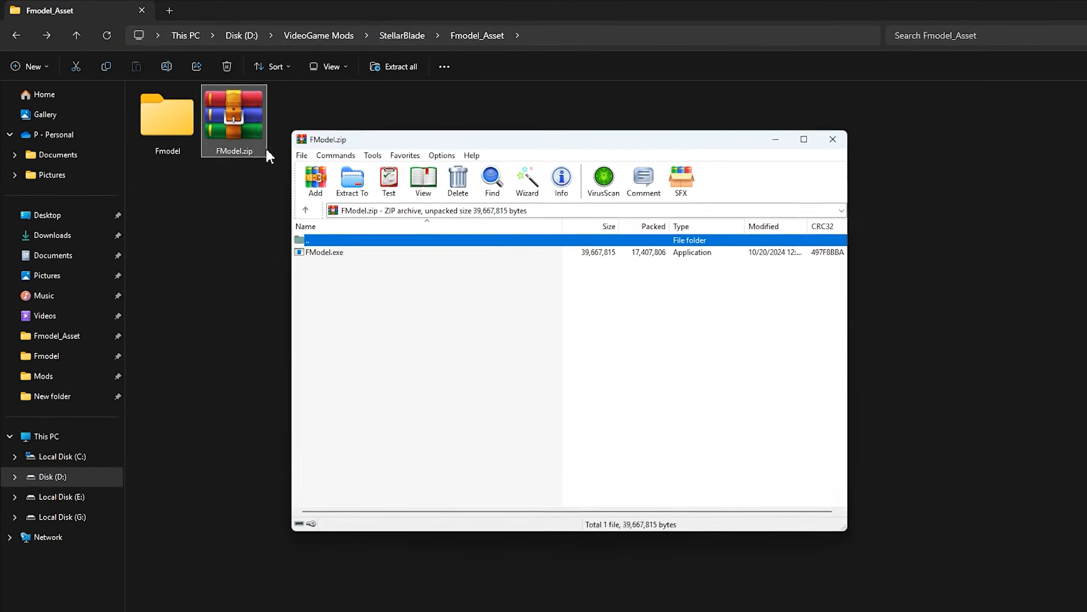
click(334, 264)
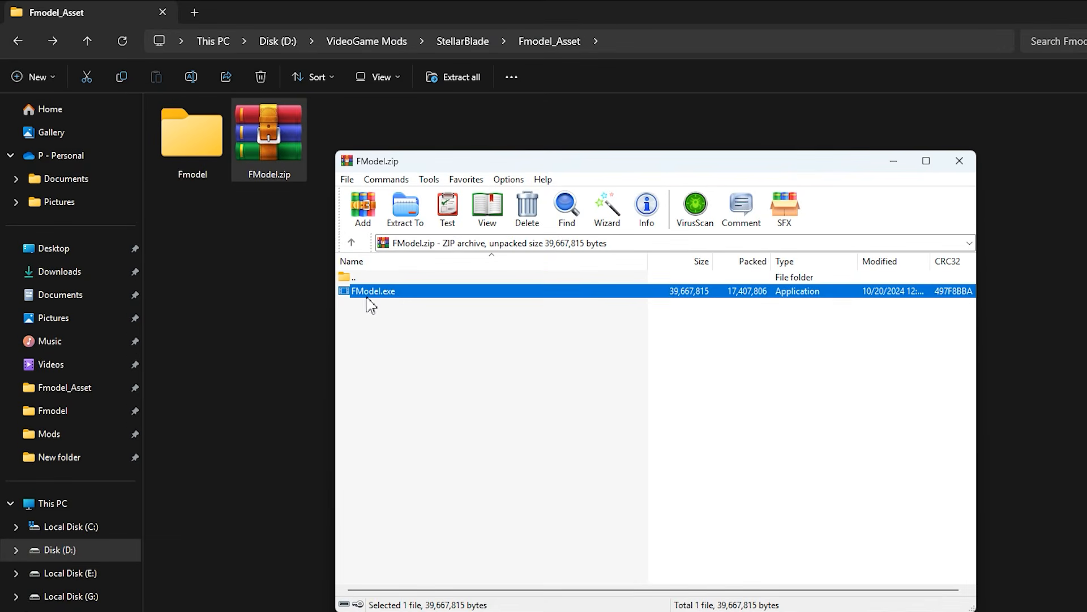
drag(328, 286, 192, 153)
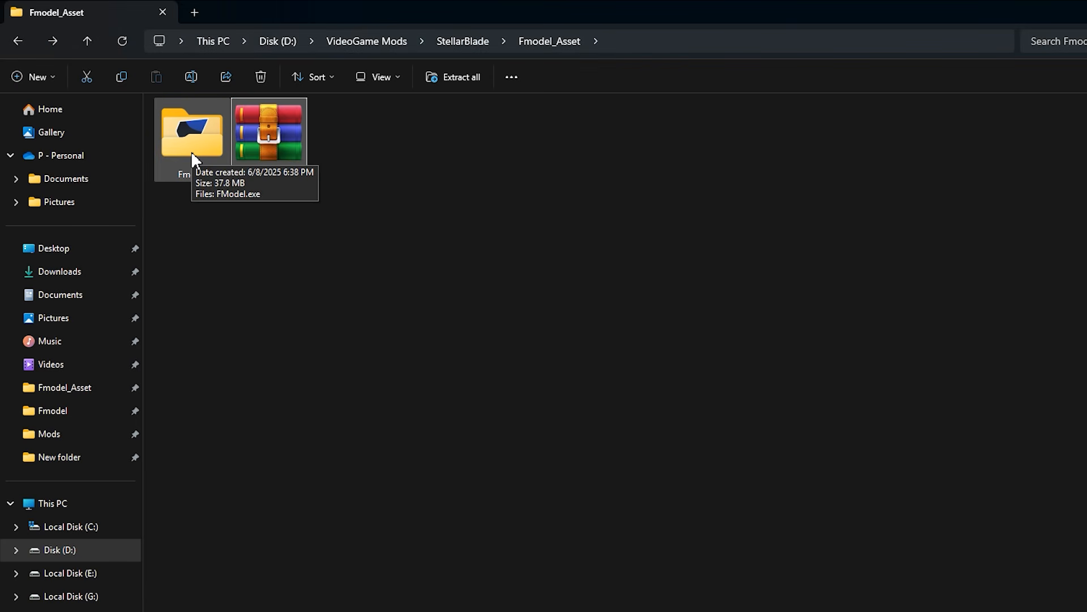
Launch FModel.exe from the Fmodel folder and set the game directory to the SB folder inside StellarBladeDemo
double_click(193, 154)
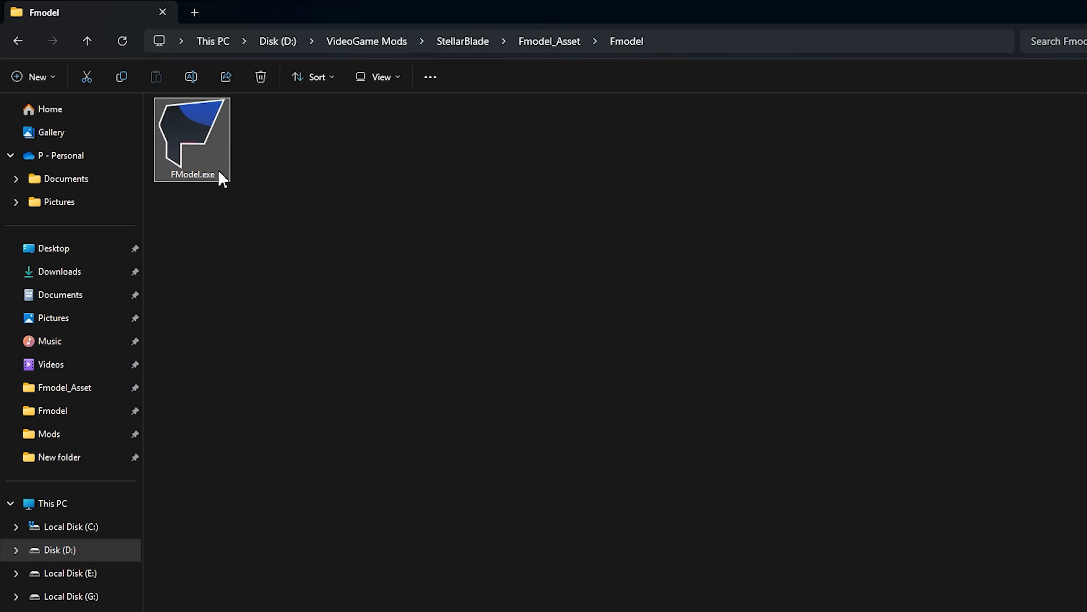
double_click(223, 156)
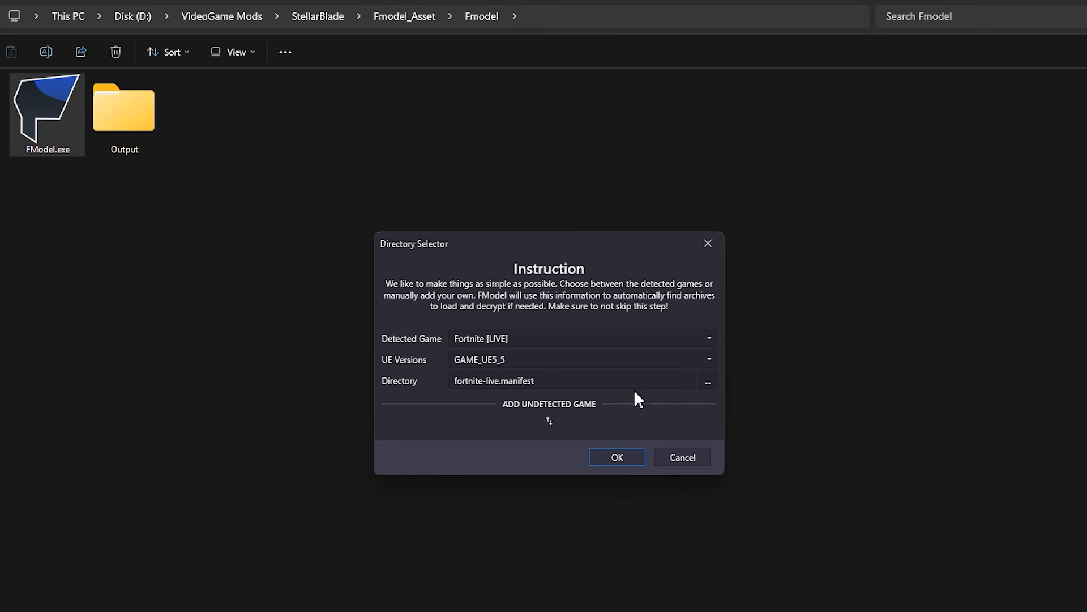
click(711, 381)
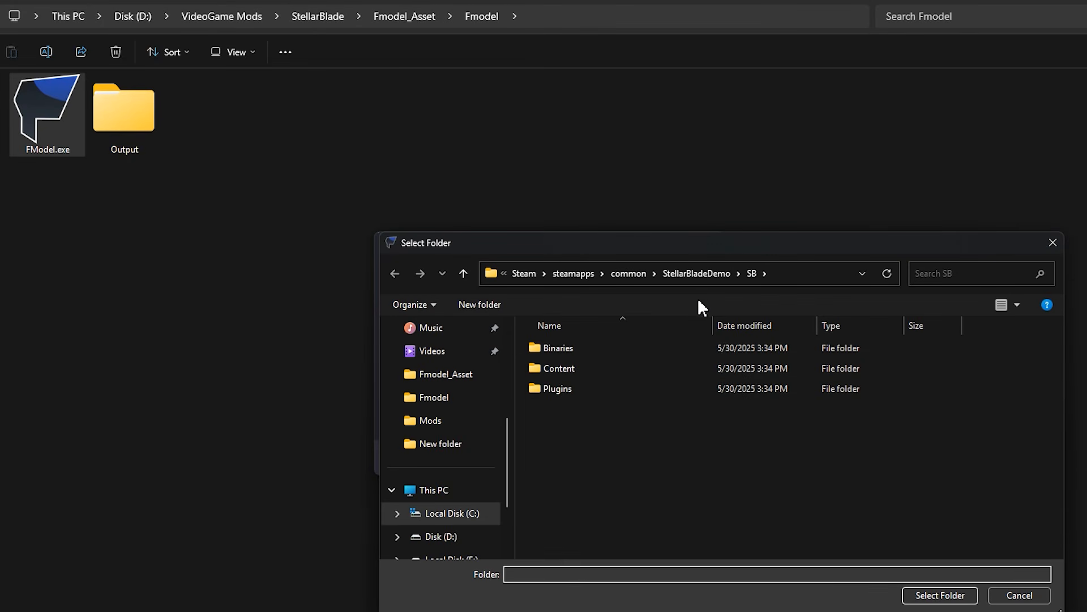
click(686, 275)
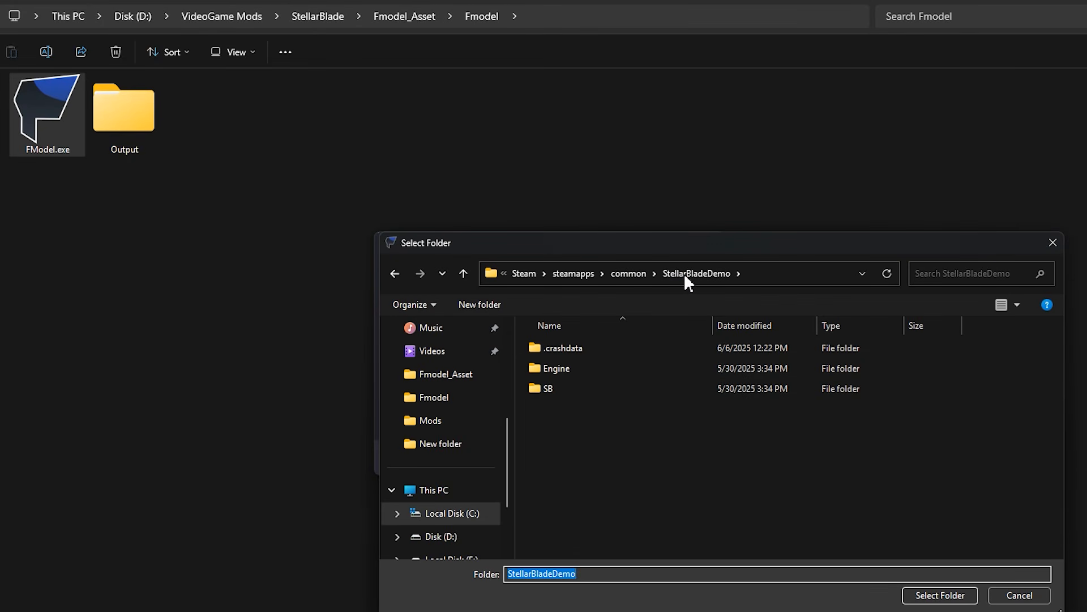
click(572, 390)
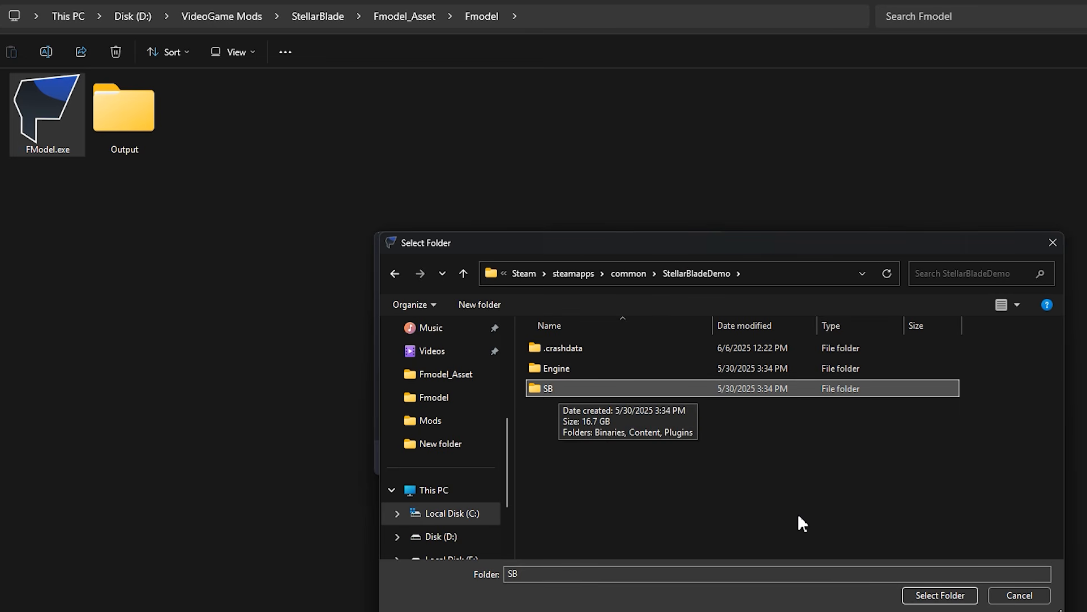
click(933, 596)
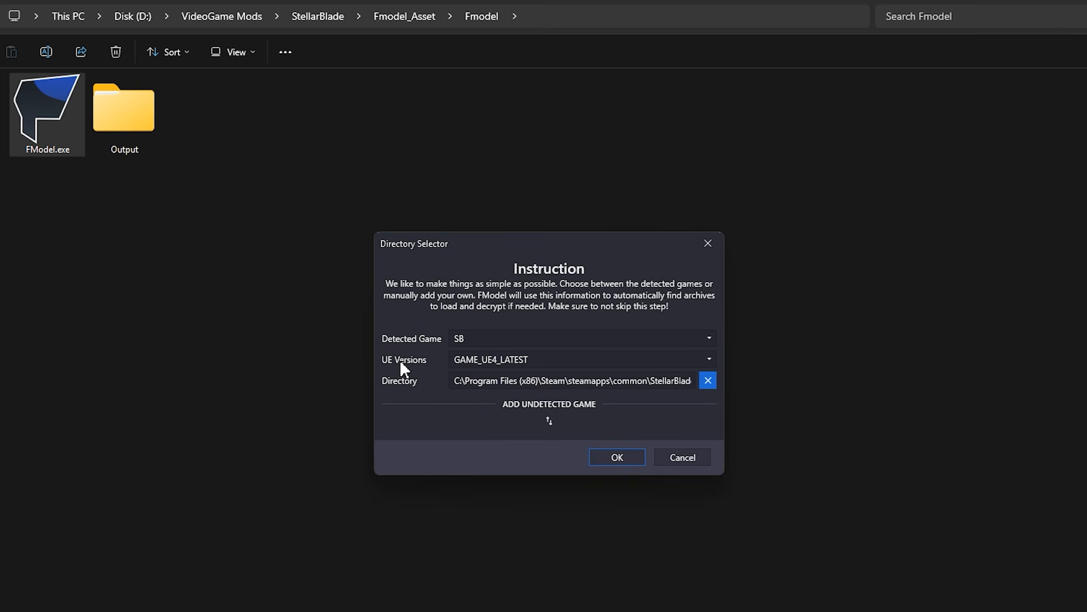
Set the UE version to GAME_UE4_26 and accept the directory settings
click(711, 359)
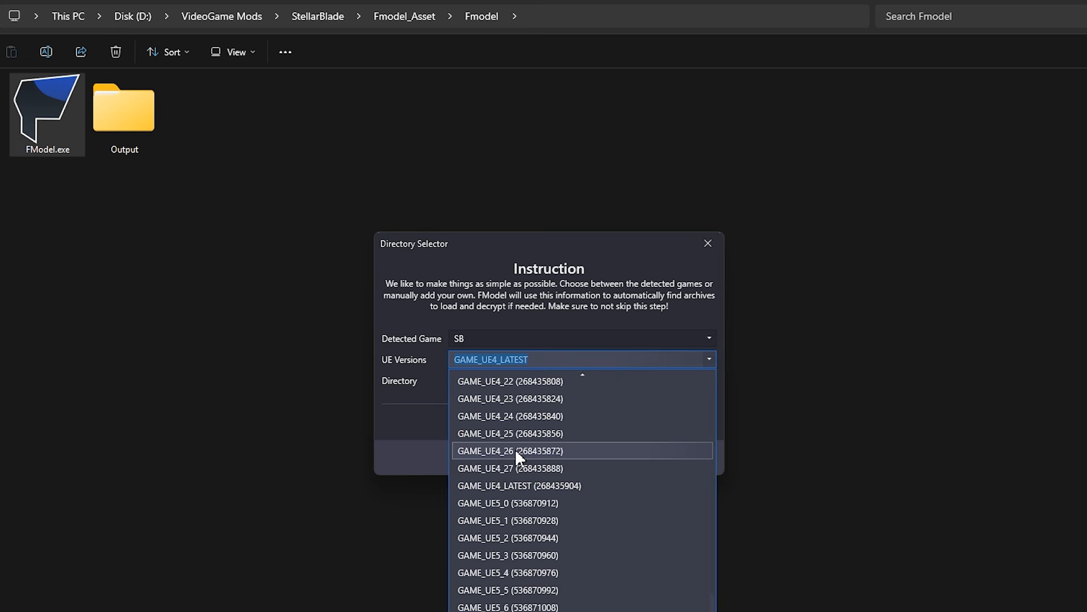
click(516, 452)
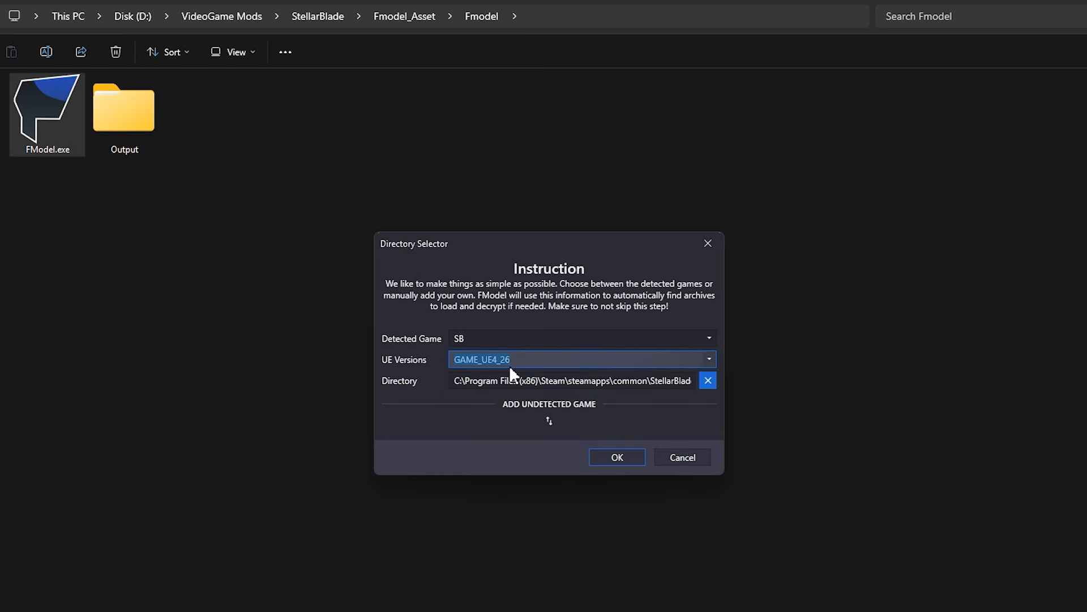
click(605, 457)
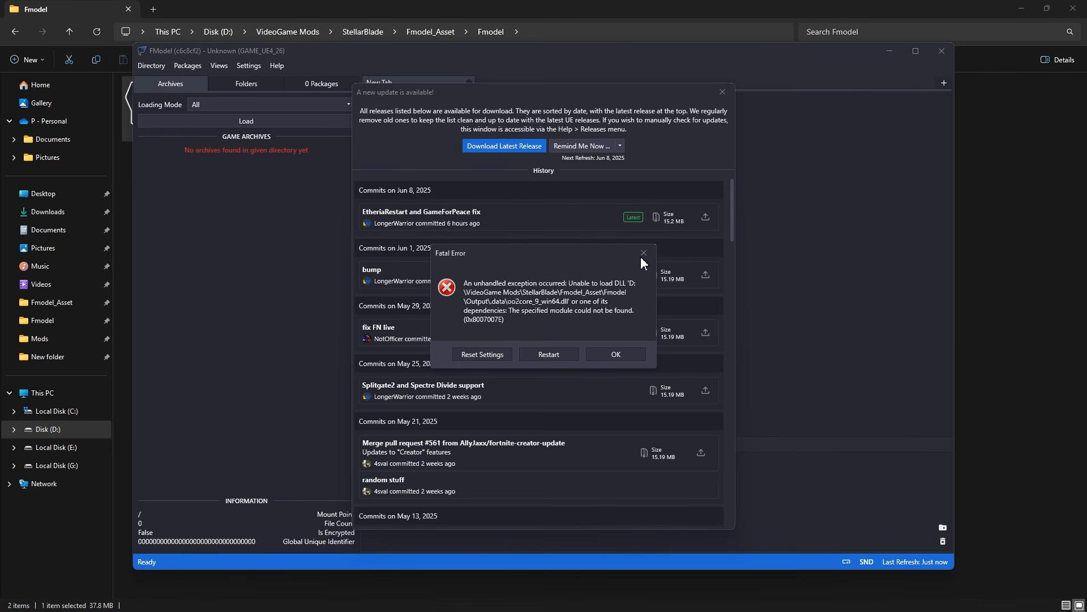
Dismiss the fatal error and try to update FModel to version 6f19cac
click(616, 355)
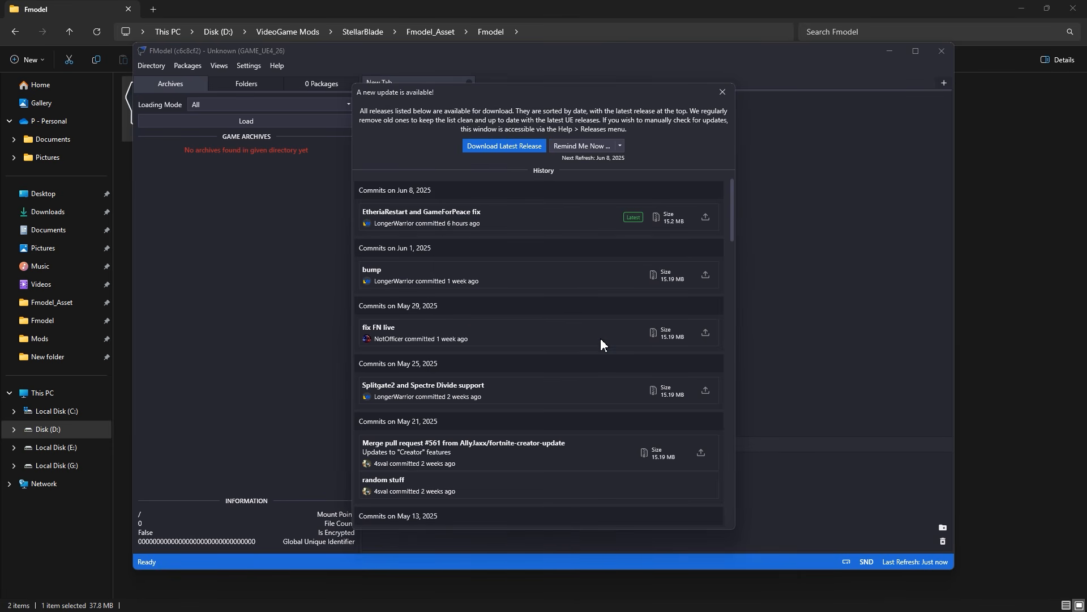
click(515, 147)
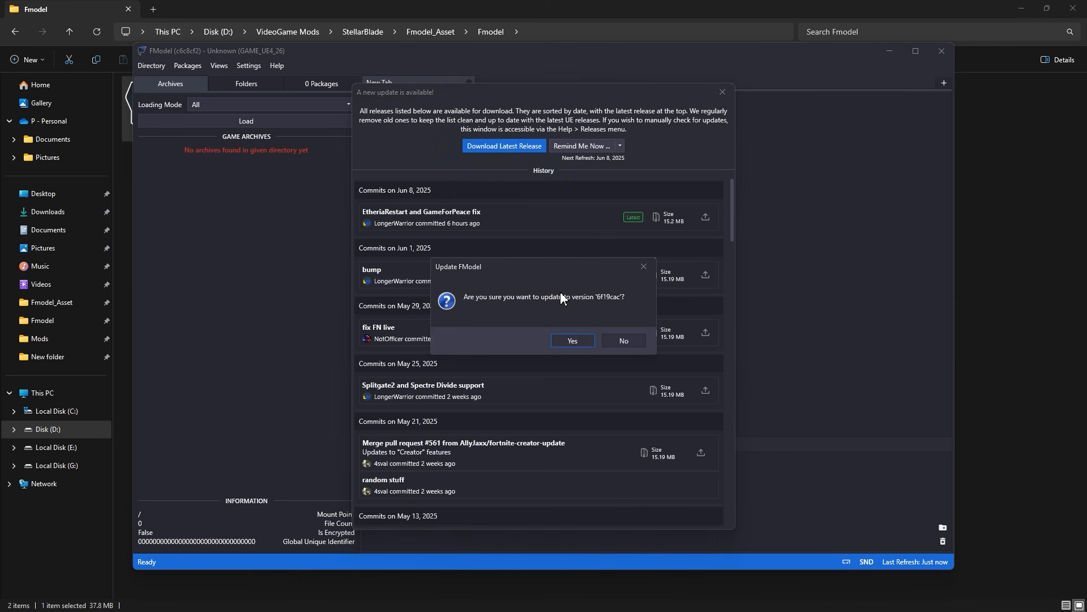
click(576, 345)
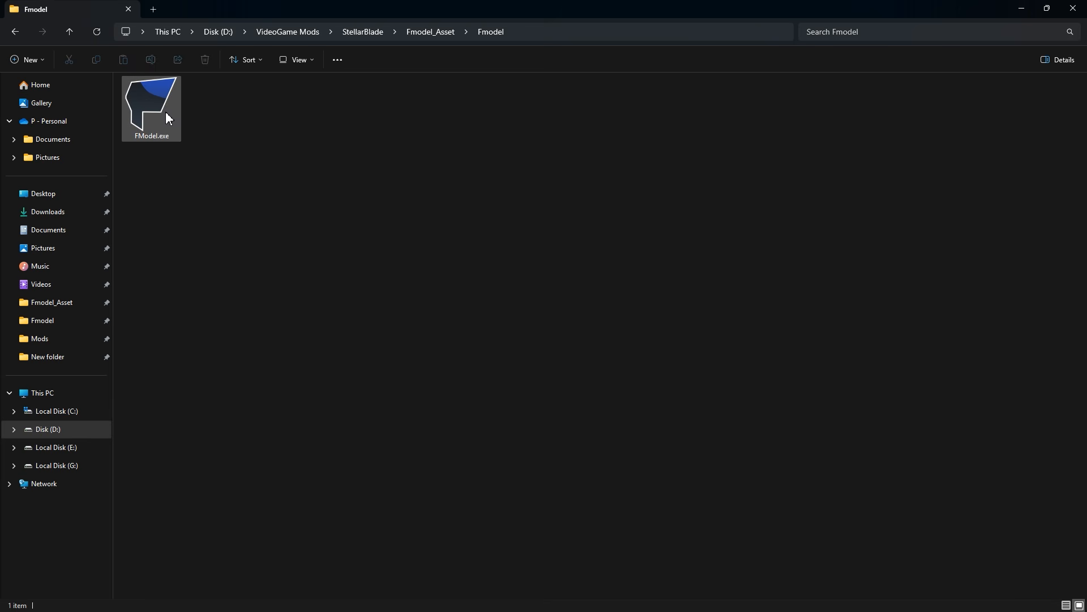
Relaunch FModel.exe and download and install its latest release
double_click(168, 117)
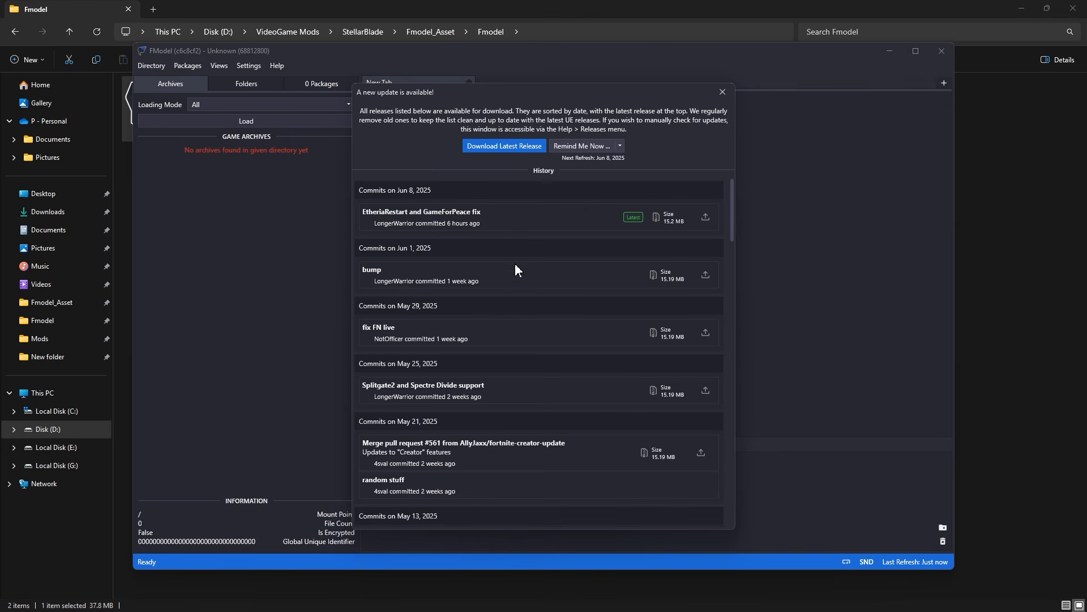
click(494, 146)
click(575, 341)
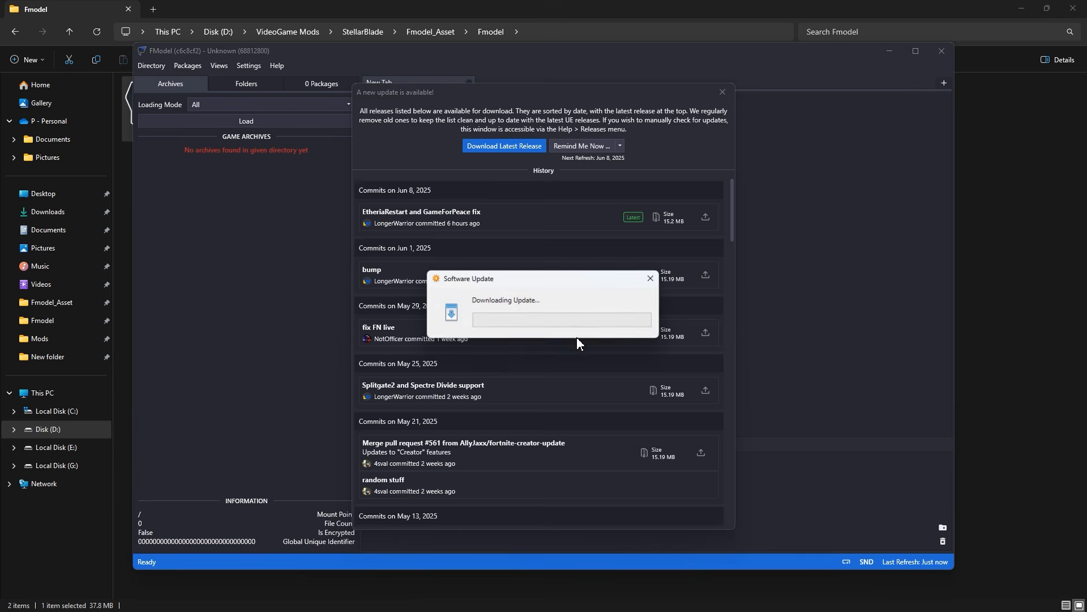
Load StellarBlade (Demo) through the directory selector and check its pakchunk0-WindowsNoEditor .pak and .utoc archives
click(156, 68)
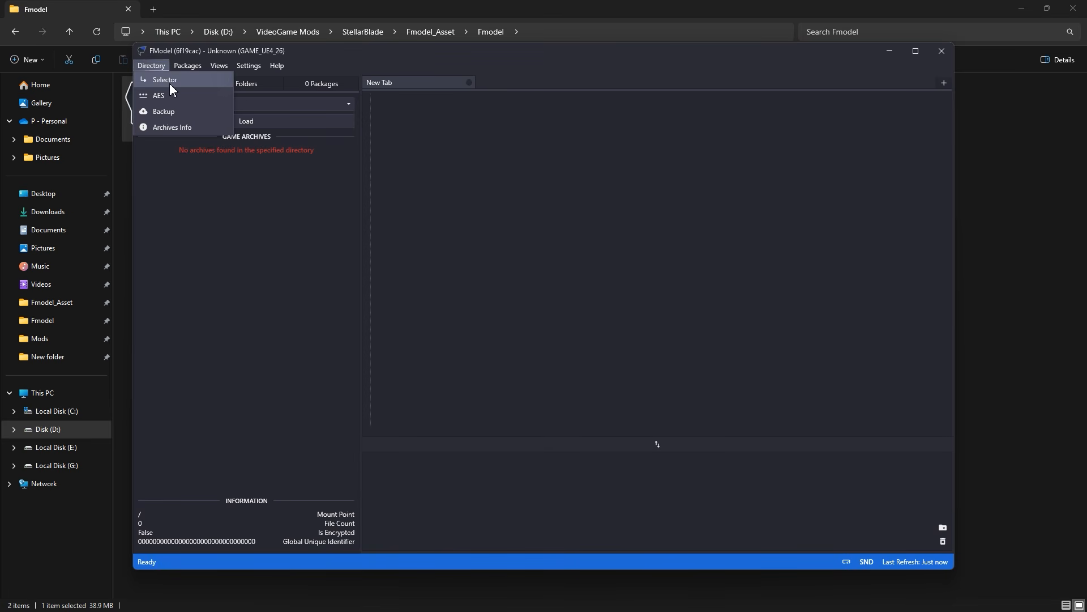
click(180, 81)
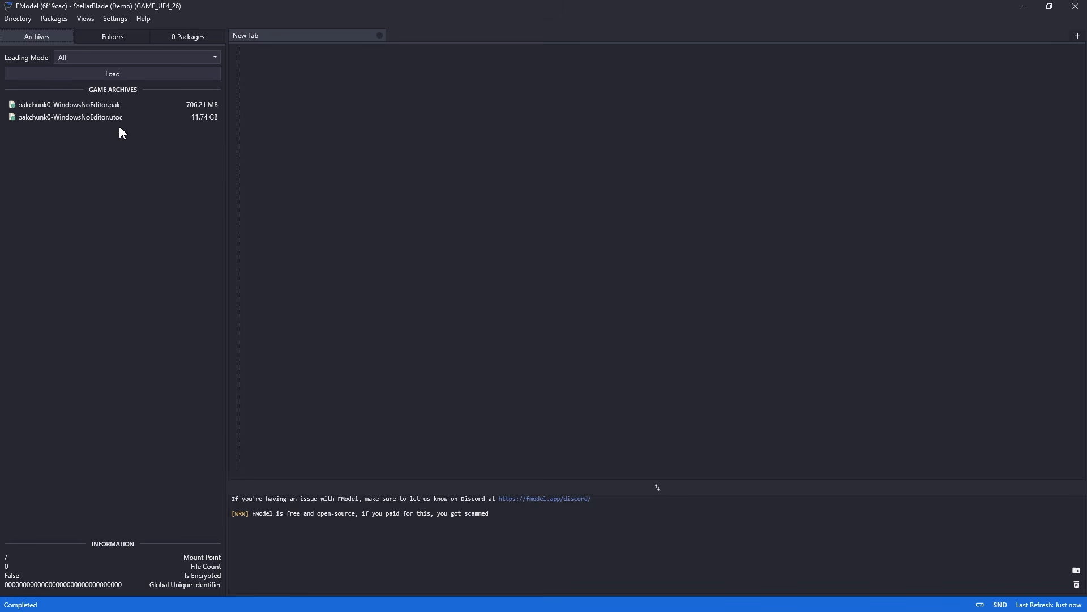
click(127, 115)
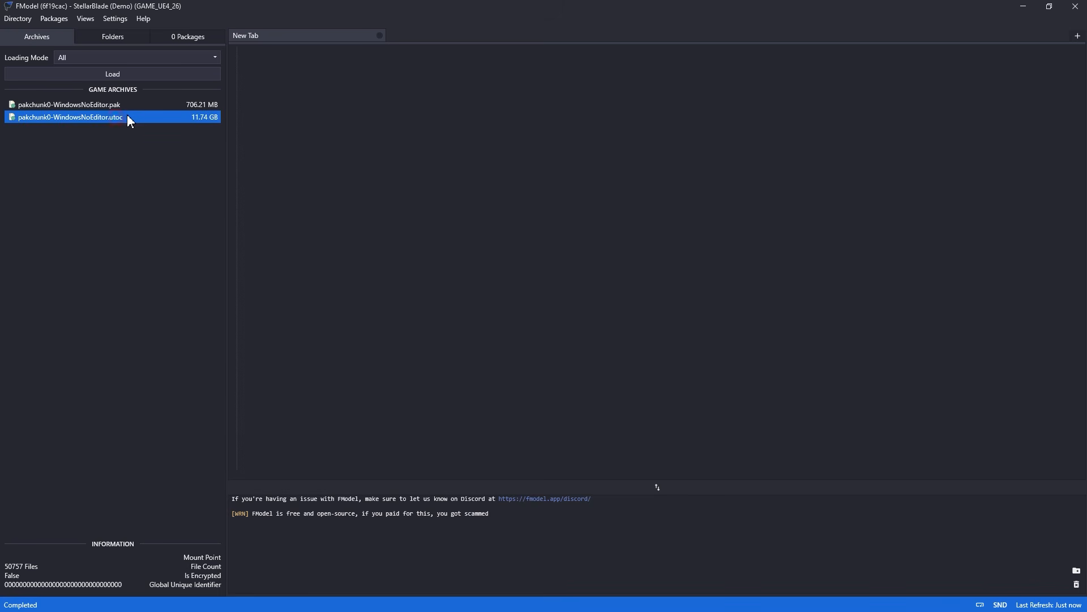
click(119, 105)
click(107, 117)
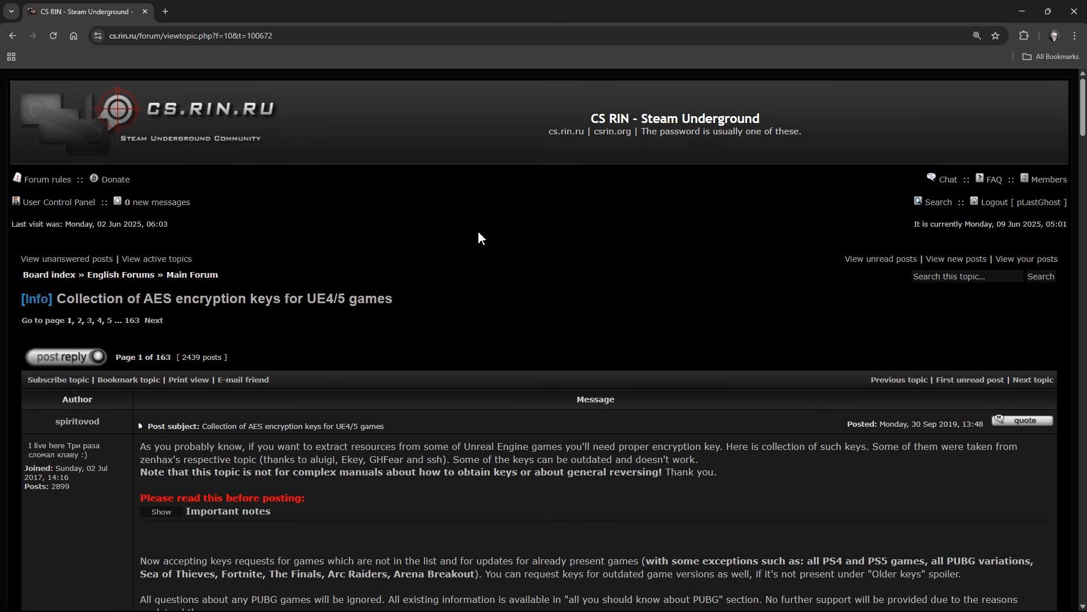
Look through the Keys spoiler of the CS RIN forum topic on UE4/5 AES encryption keys for the game's entry
scroll(478, 231, down, 5)
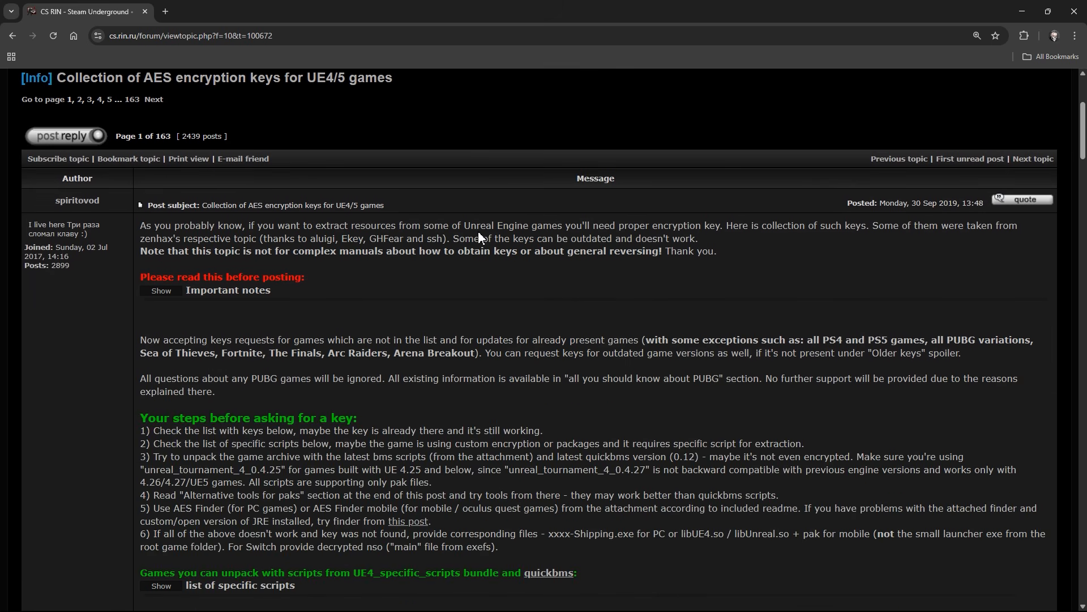
scroll(478, 231, down, 5)
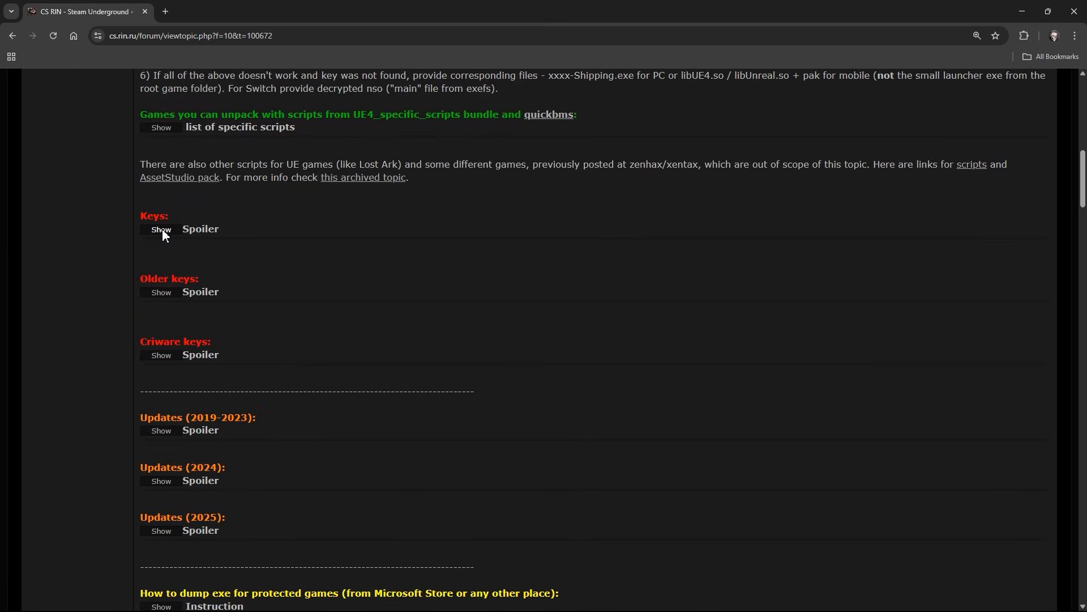
click(161, 229)
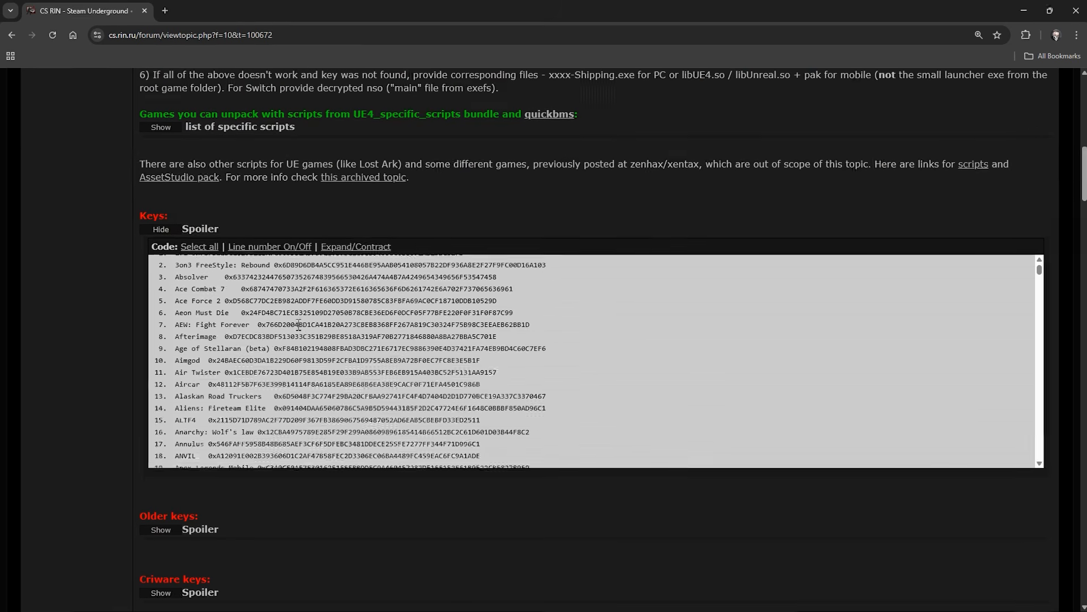
scroll(298, 324, down, 20)
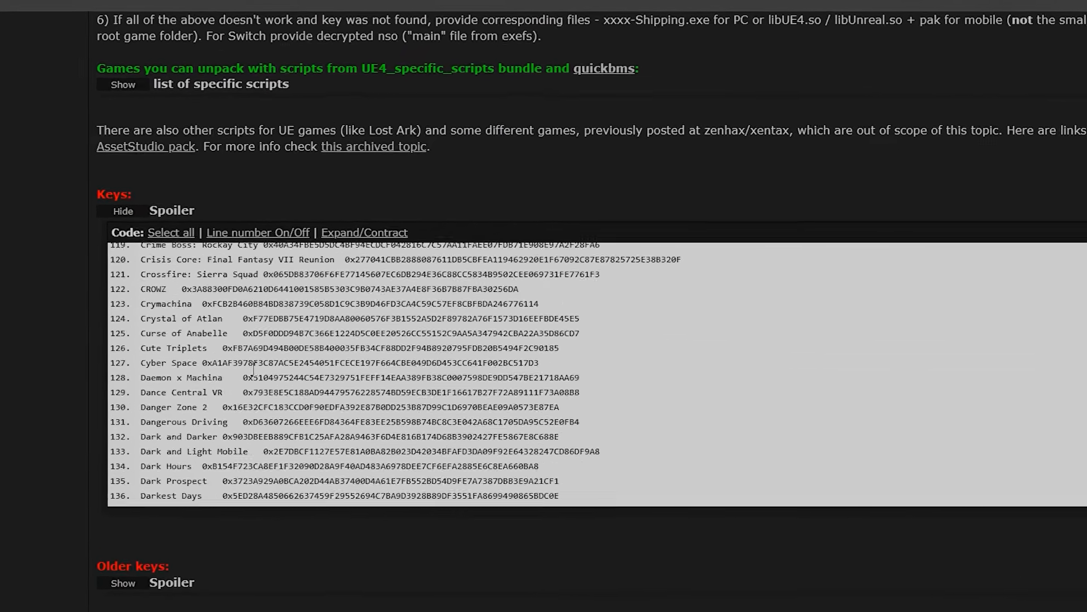
scroll(253, 368, down, 20)
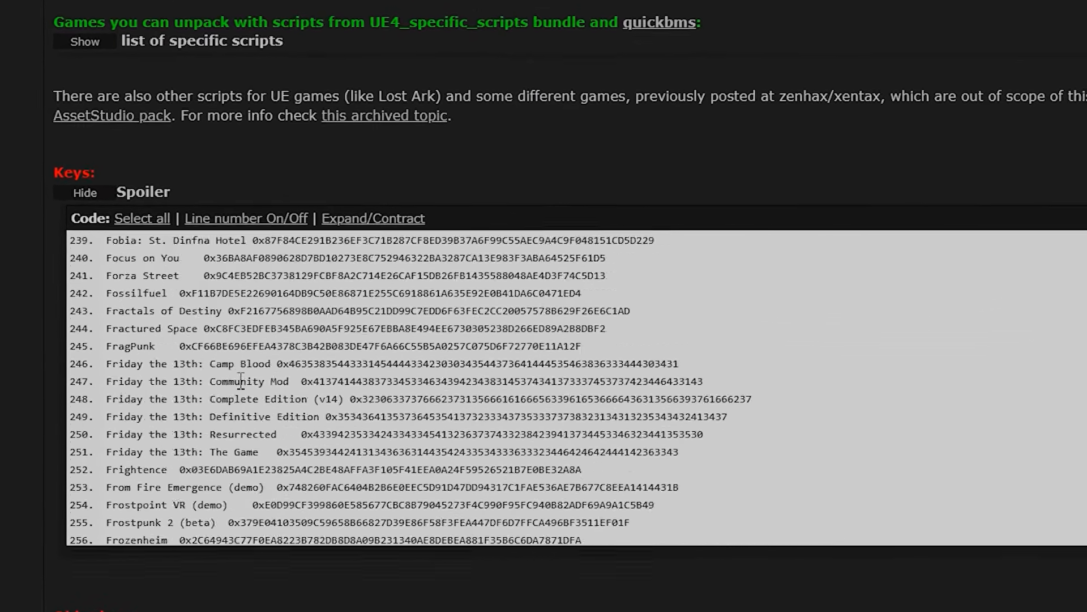
scroll(241, 381, down, 20)
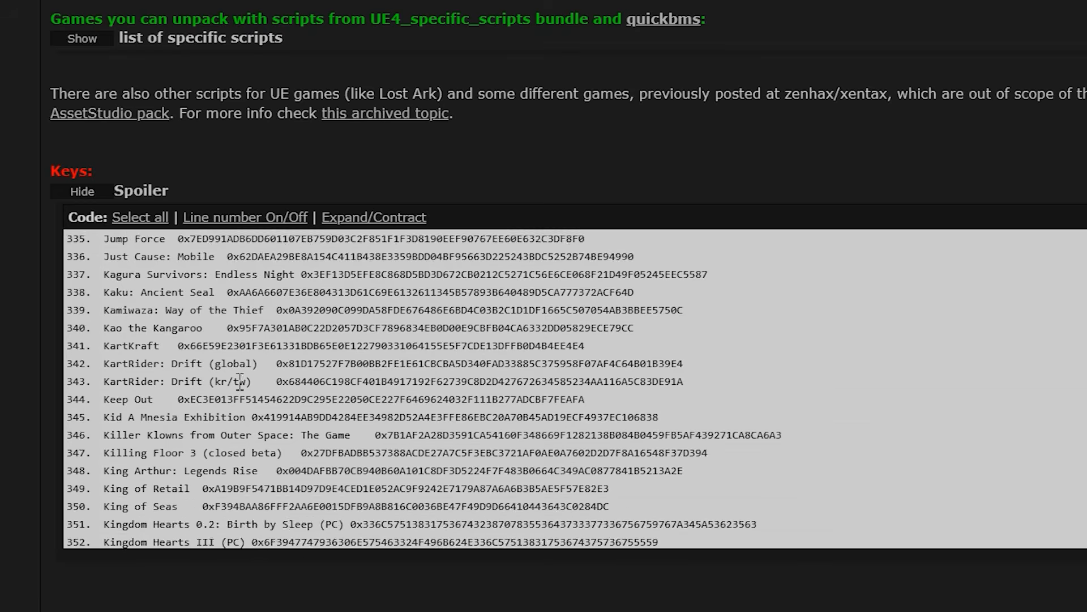
scroll(240, 382, down, 20)
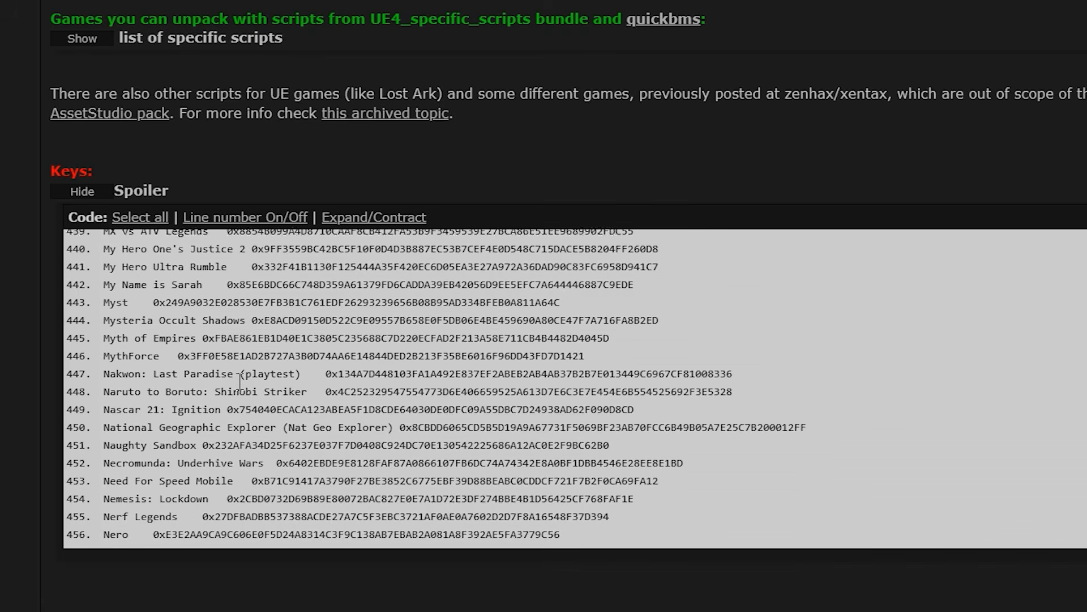
scroll(240, 383, down, 15)
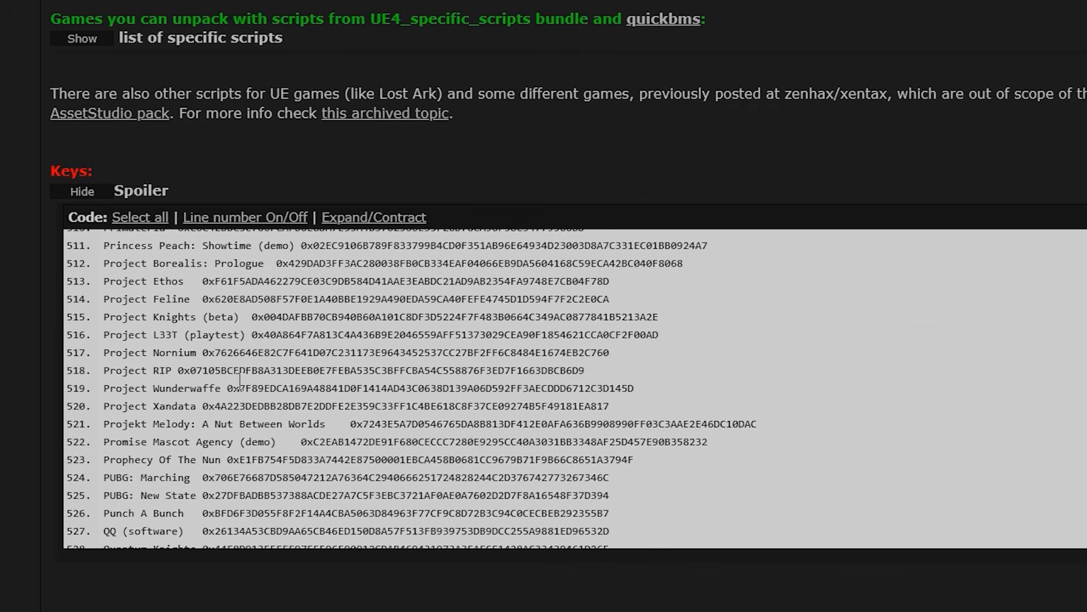
scroll(240, 383, down, 10)
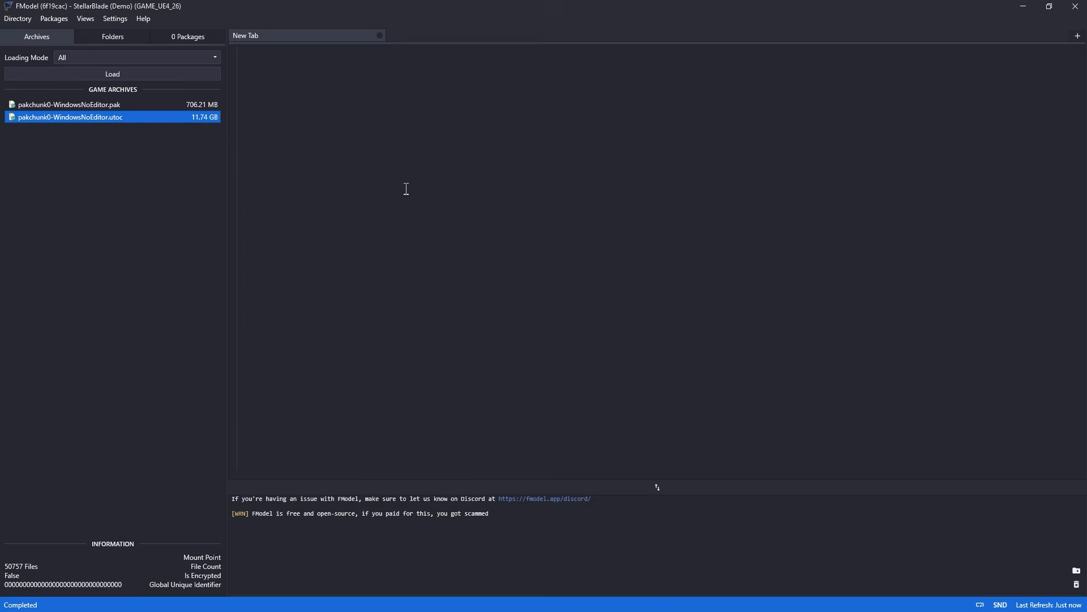
Switch to FModel, paste the AES key as the Main Static Key in the AES Manager and confirm
click(19, 22)
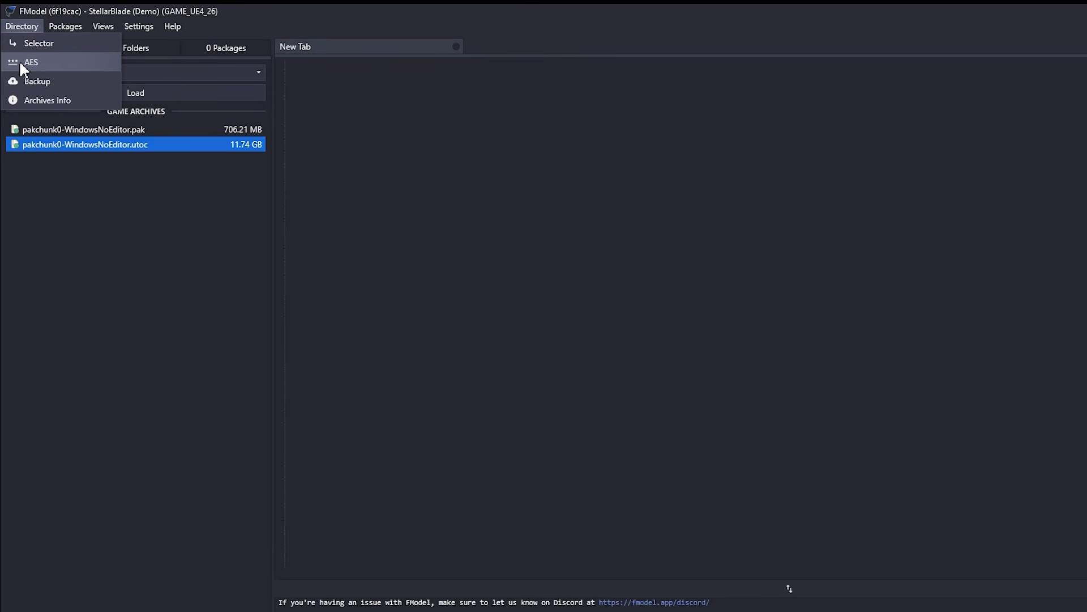
click(34, 62)
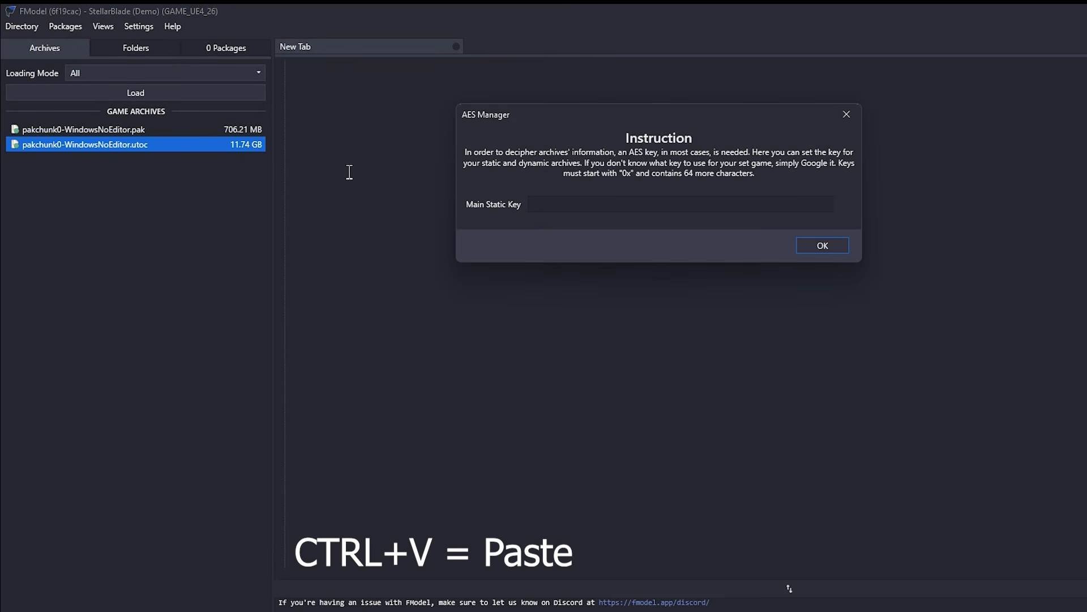
click(565, 201)
key(ctrl+v)
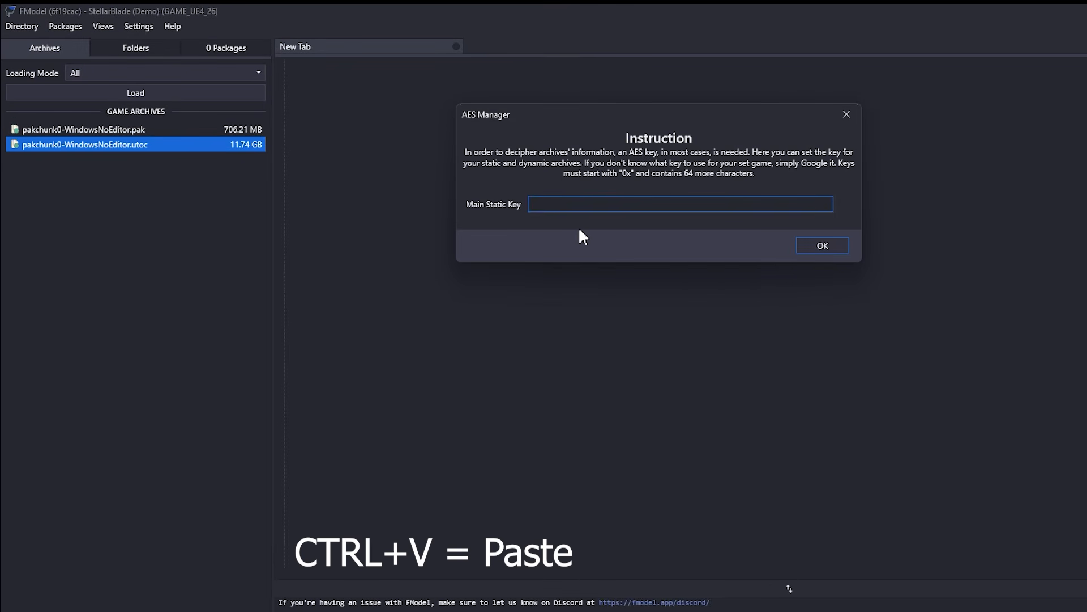
click(822, 245)
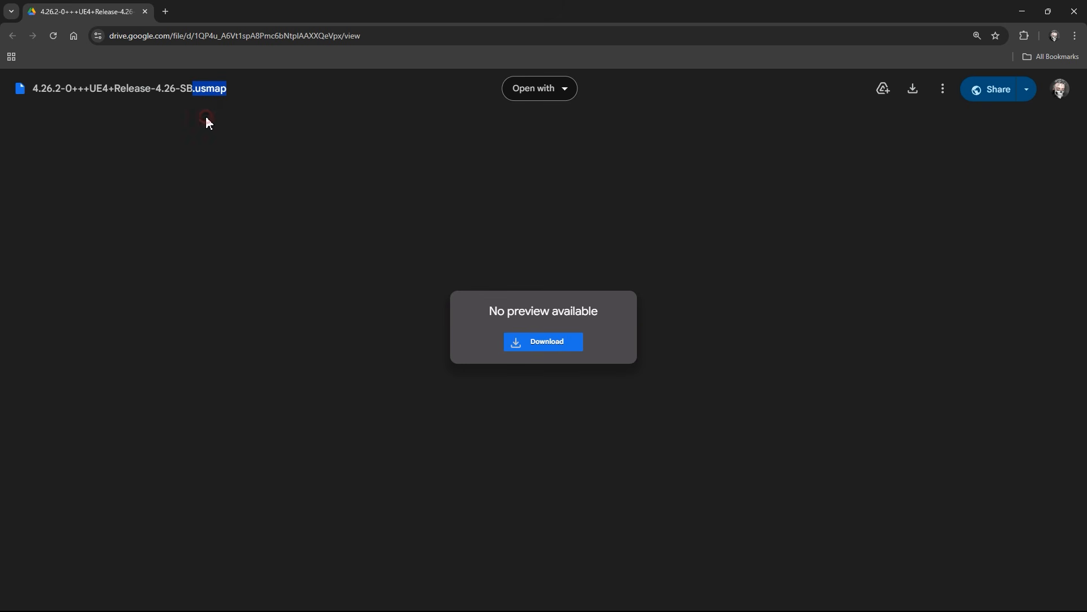
Download 4.26.2-0+++UE4+Release-4.26-SB.usmap from Google Drive and enable Local Mapping File in FModel's general settings
click(912, 89)
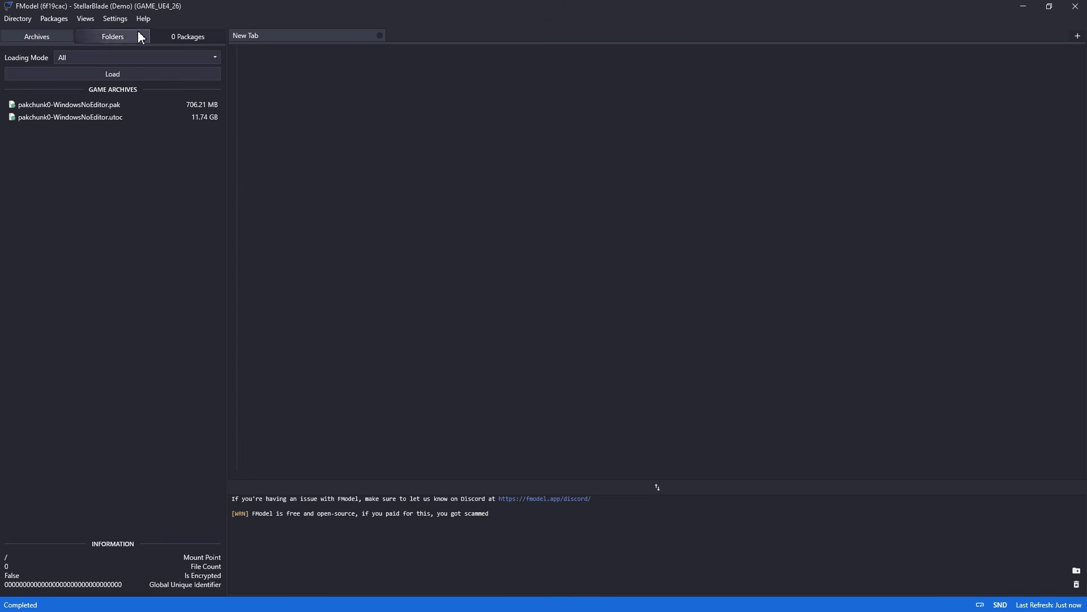
click(115, 19)
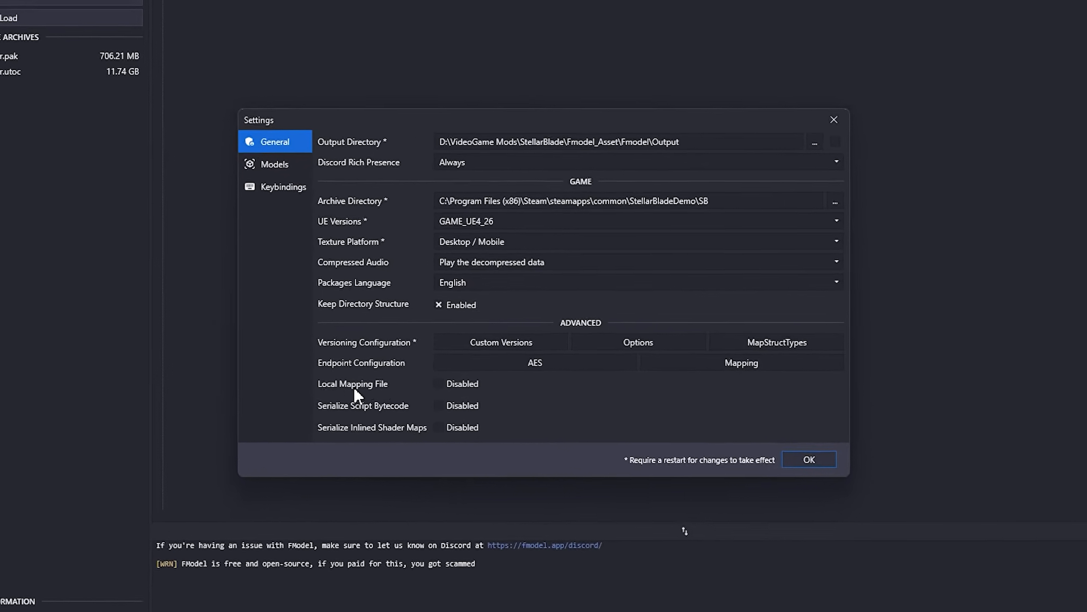
click(443, 381)
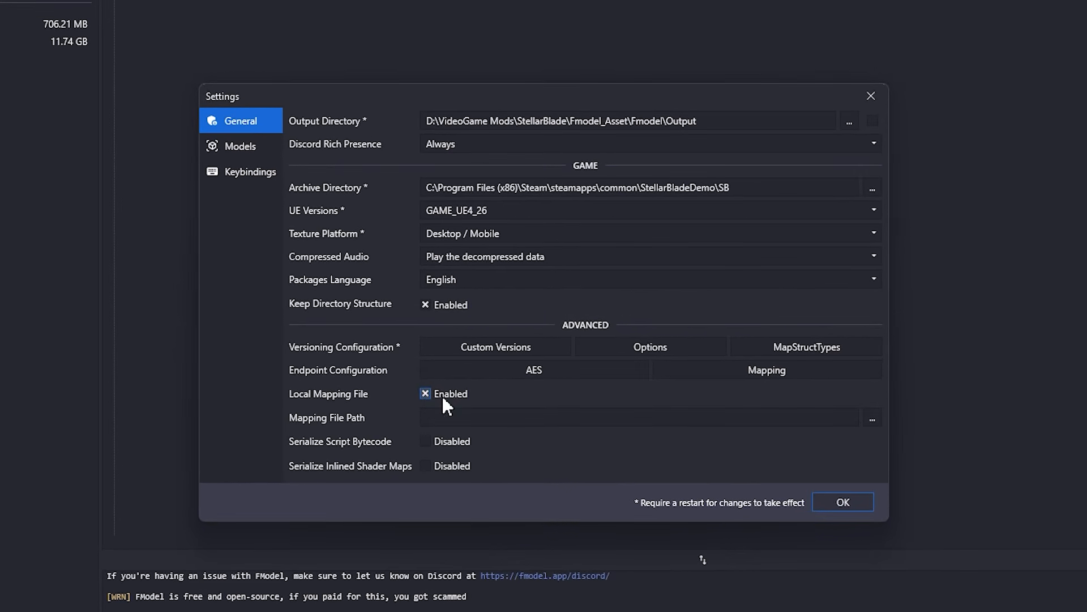
Set the mapping file path to 4.26.2-0+++UE4+Release-4.26-SB.usmap from D:\VideoGame Mods\StellarBlade\Mapping and accept the settings
click(869, 419)
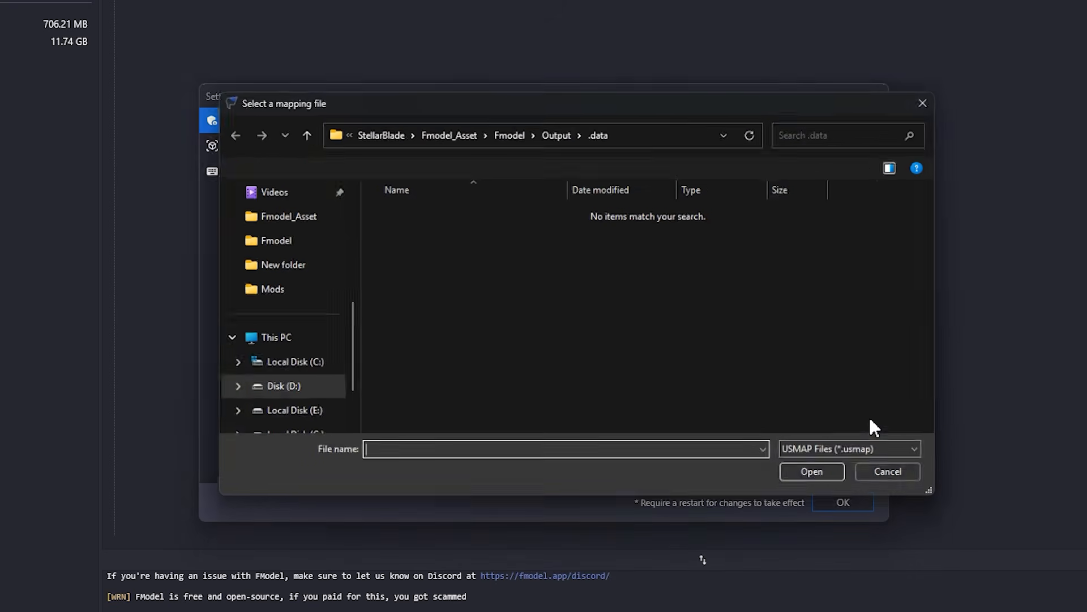
click(629, 136)
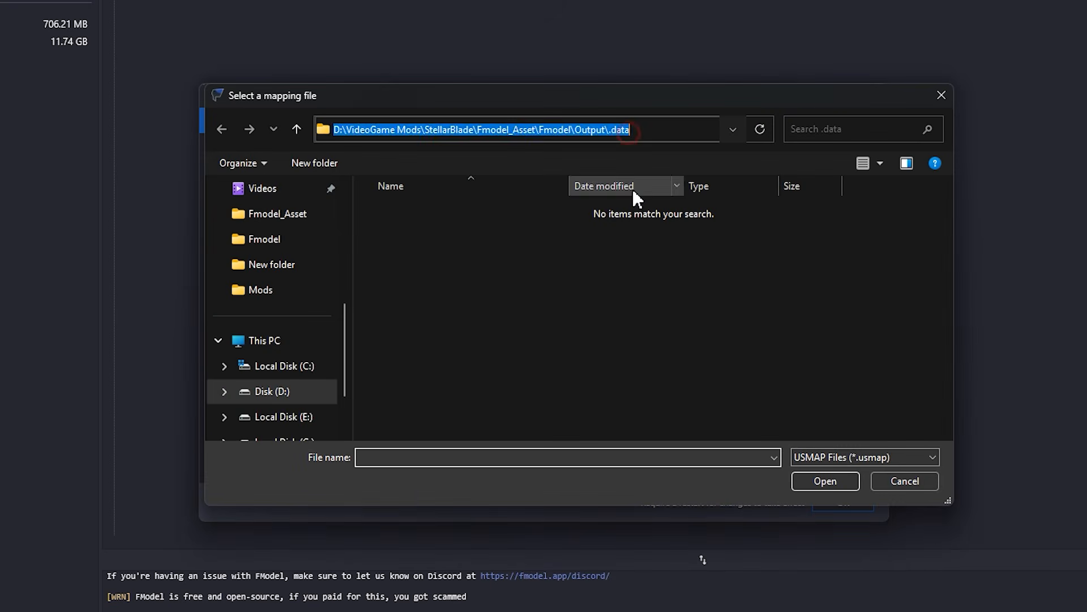
text(D:\VideoGame Mods\StellarBlade\Mapping)
key(Return)
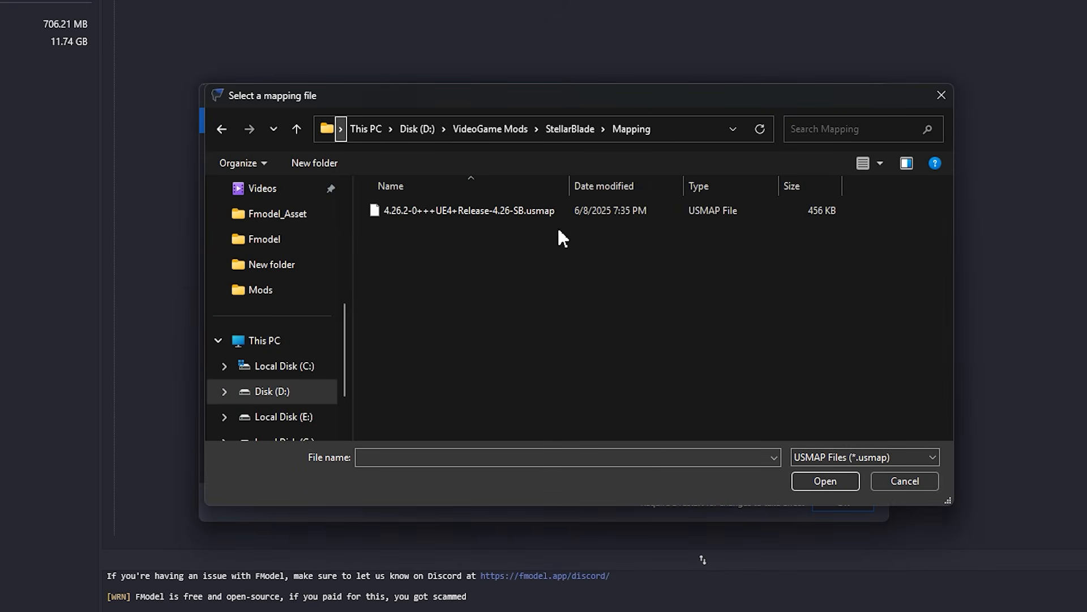
click(553, 210)
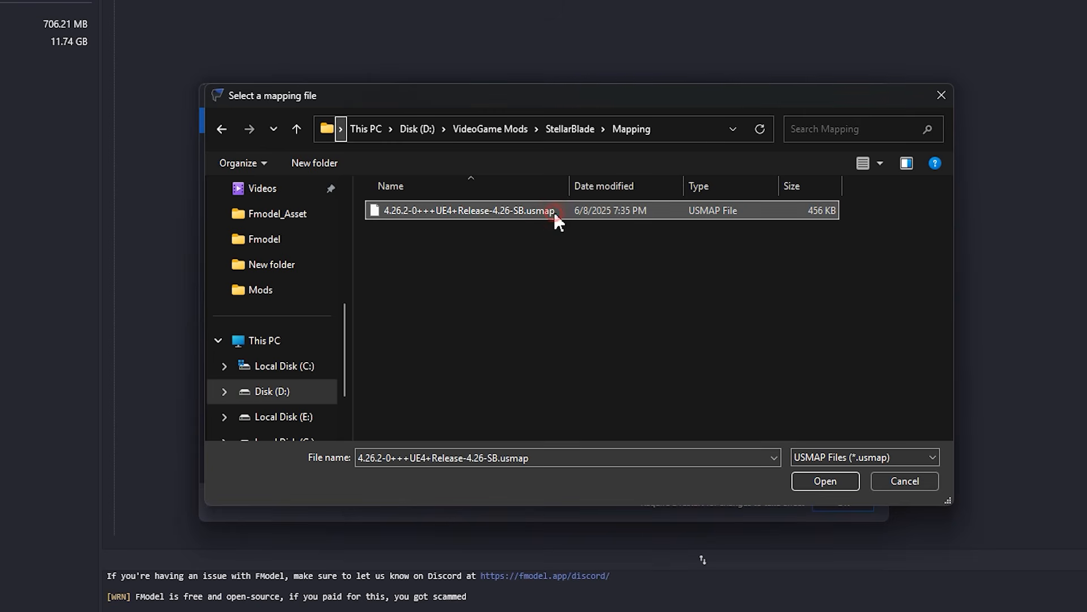
click(803, 482)
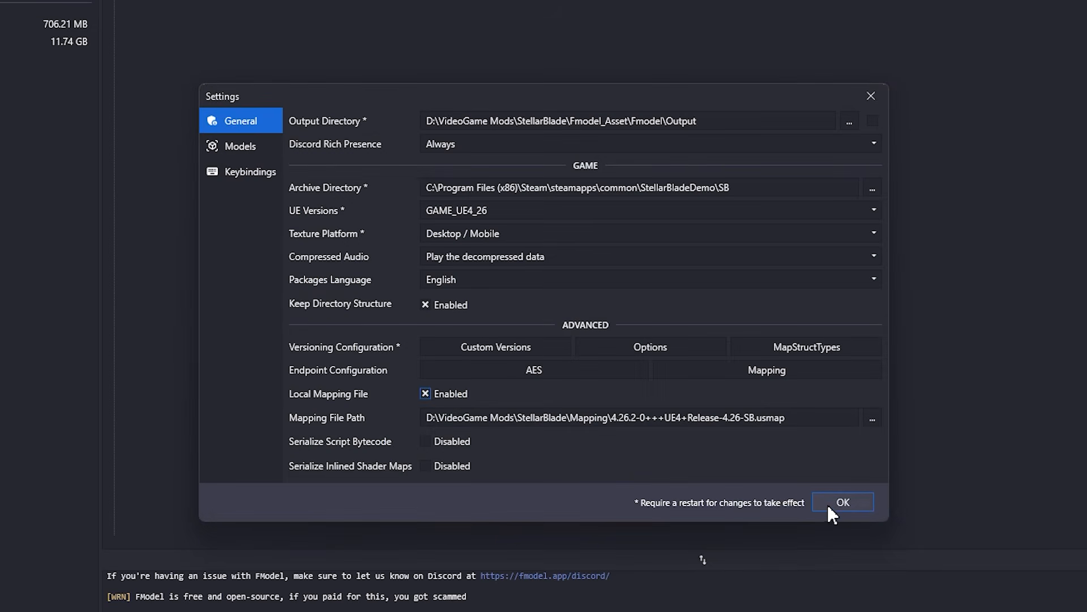
click(825, 503)
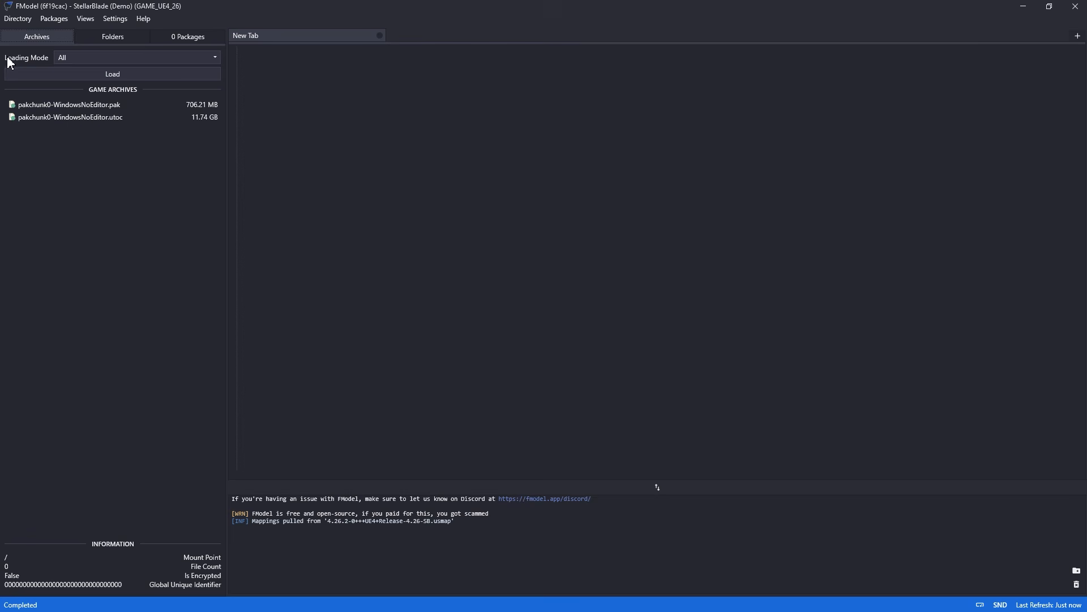
Load the game archives with the loading mode set to All
click(105, 61)
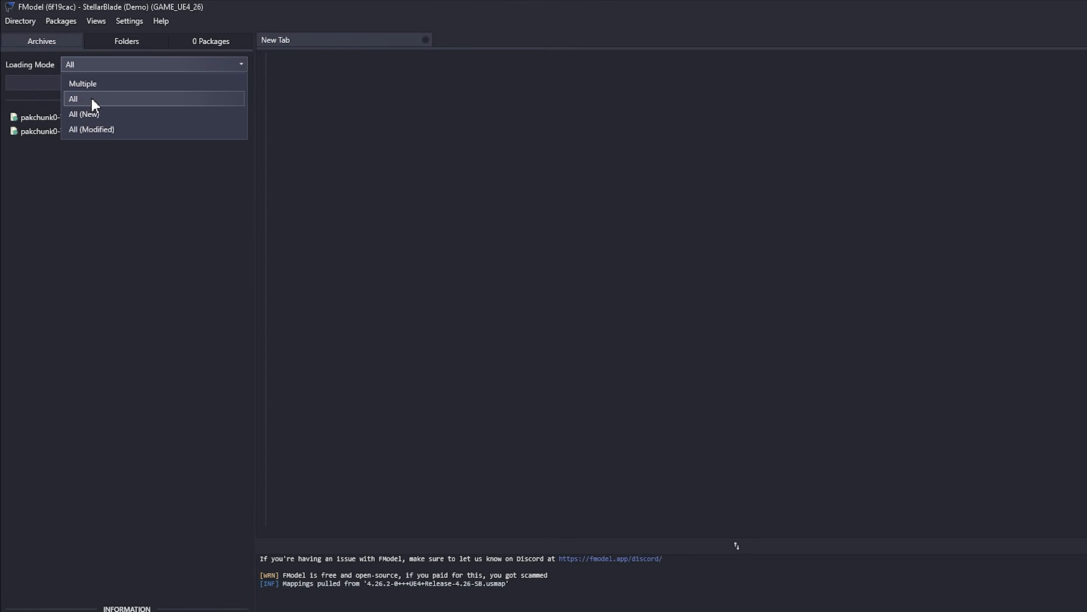
click(91, 99)
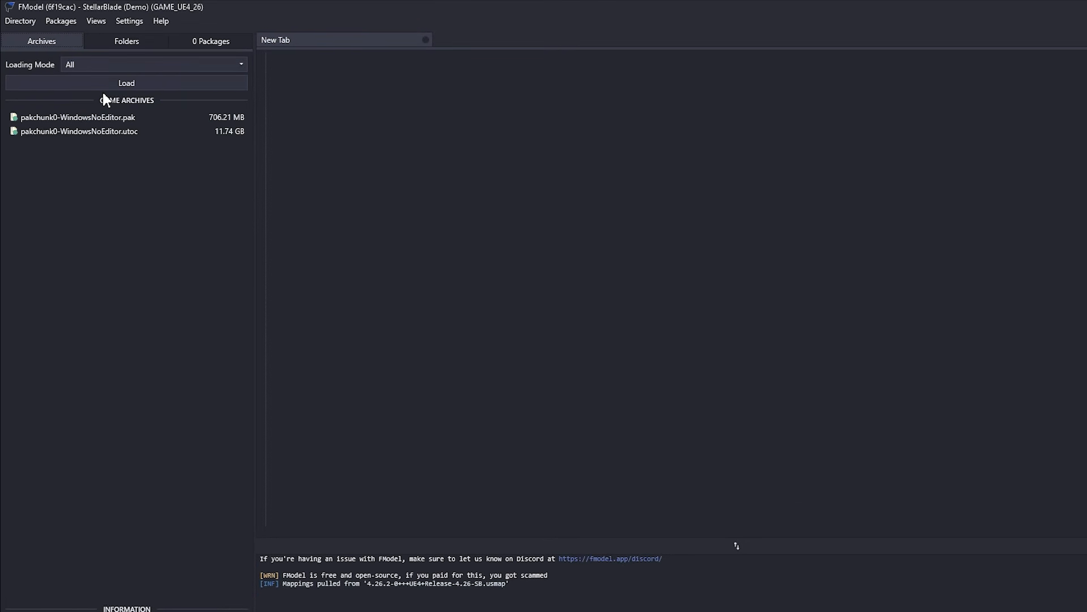
click(141, 83)
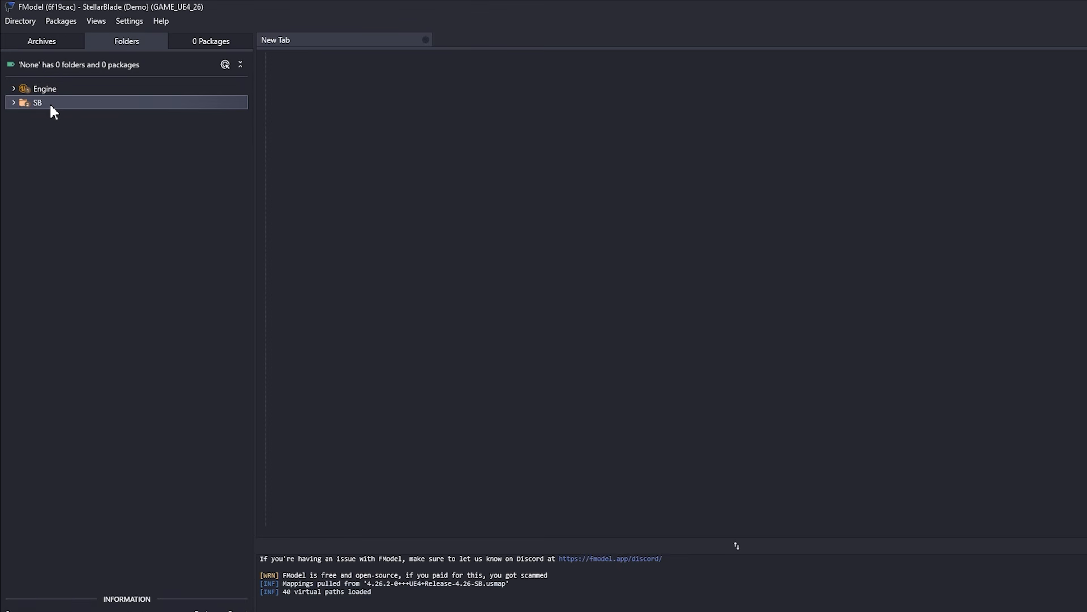
Expand the loaded folder tree down to SB/Content/Art/Character/PC
click(12, 103)
click(30, 131)
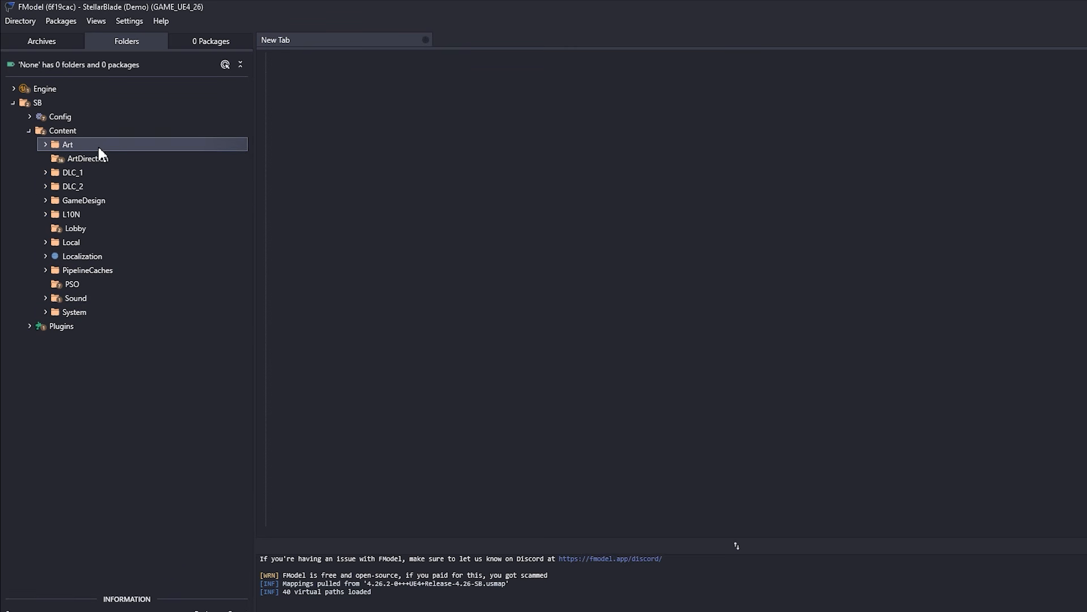
click(80, 148)
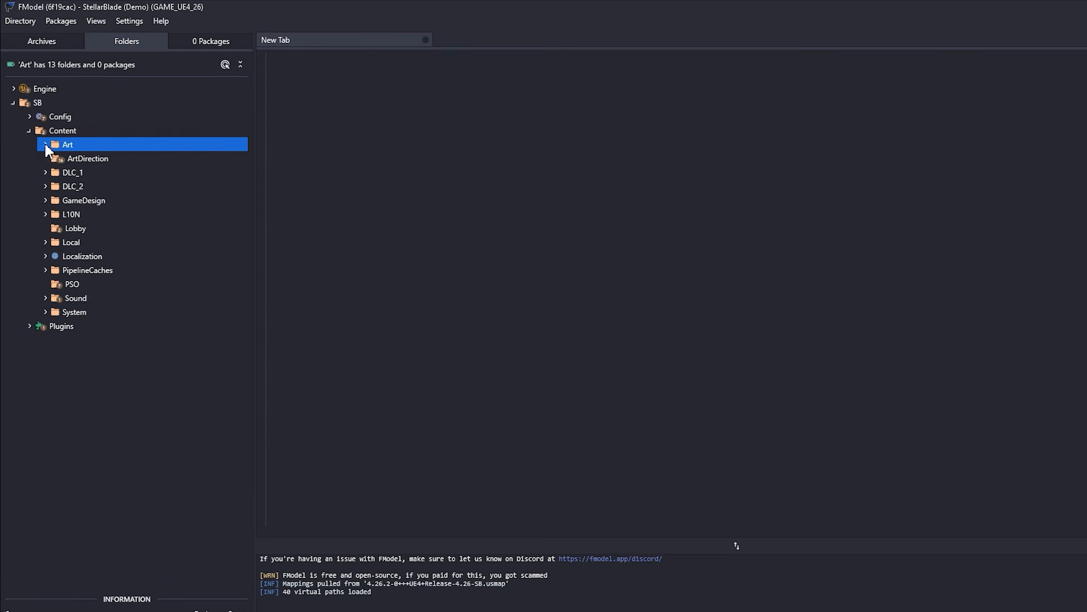
click(46, 144)
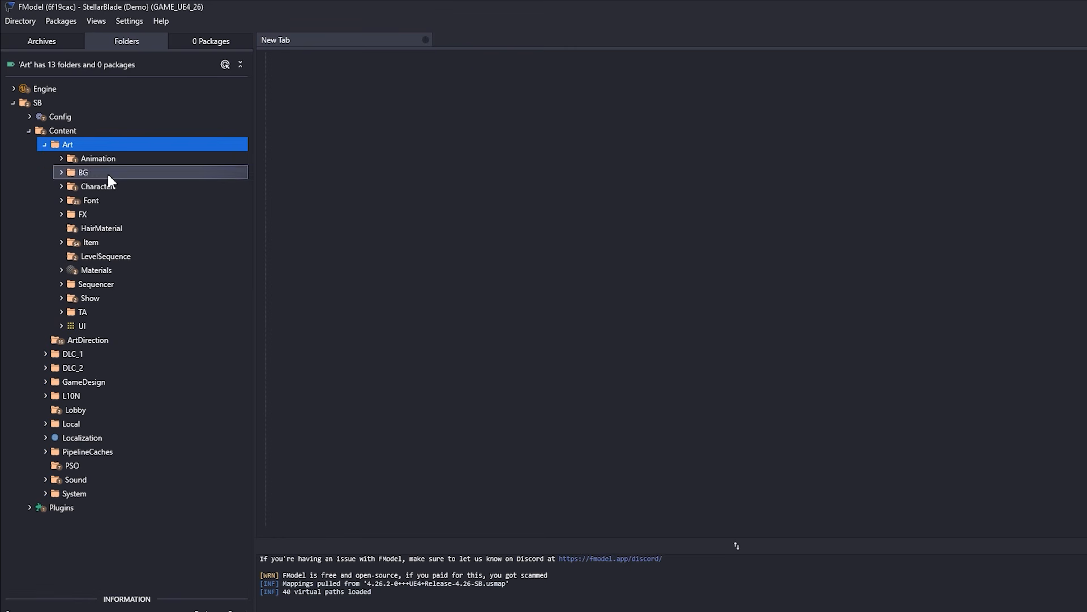
click(121, 187)
click(62, 187)
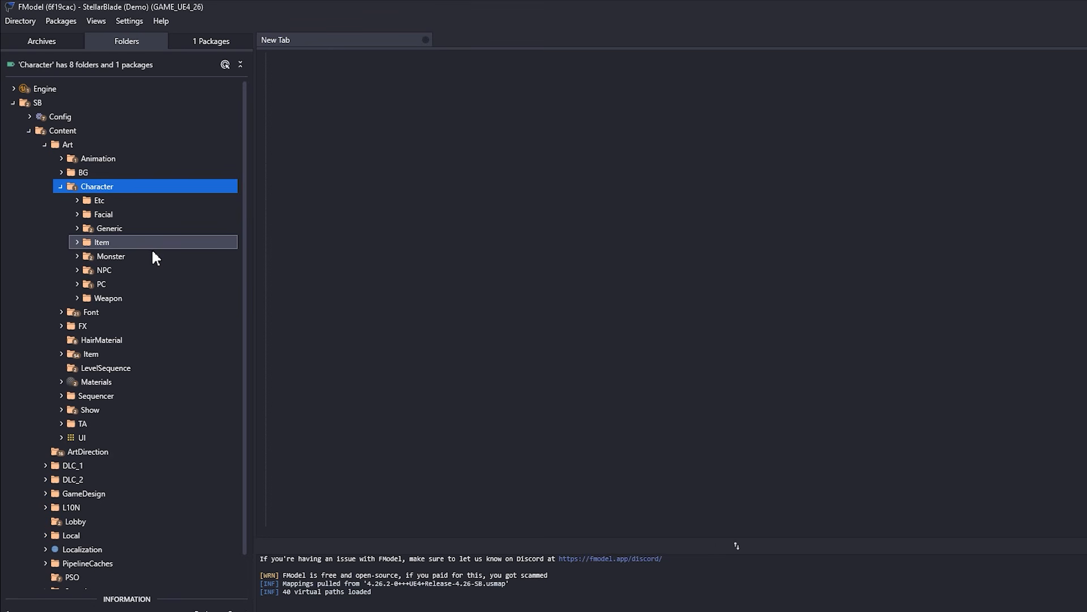
click(120, 284)
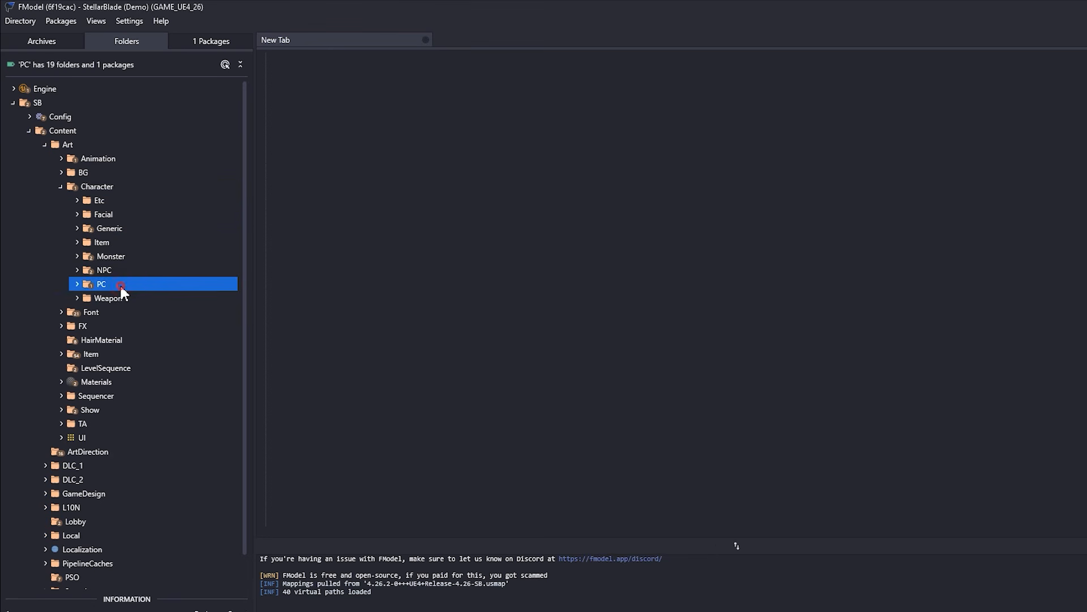
click(77, 285)
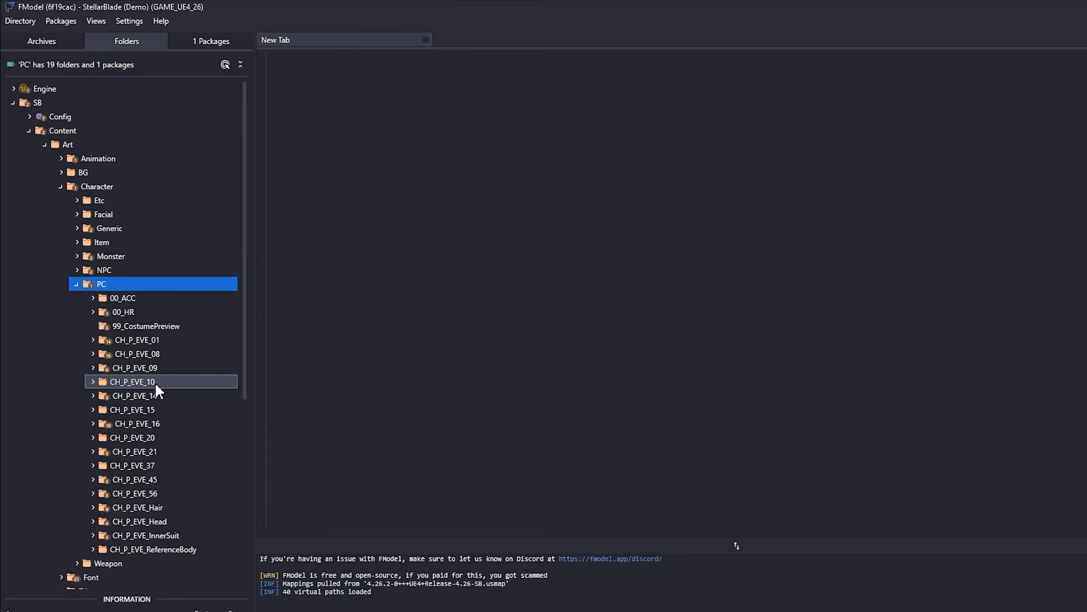
Expand the CH_P_EVE_09 costume folder, check its Textures subfolder and reselect the costume folder
click(168, 369)
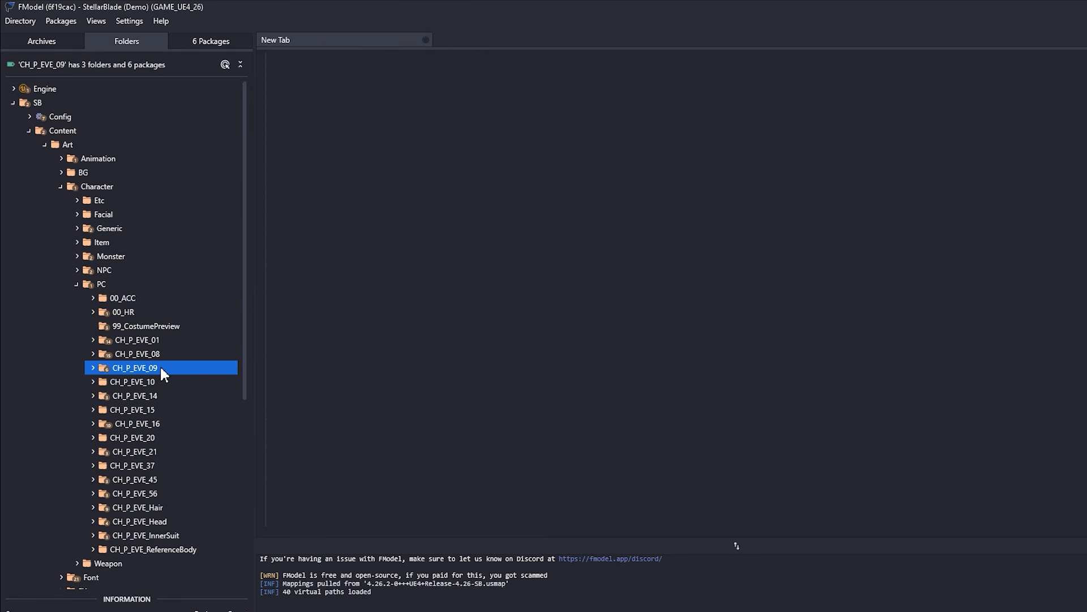
click(93, 368)
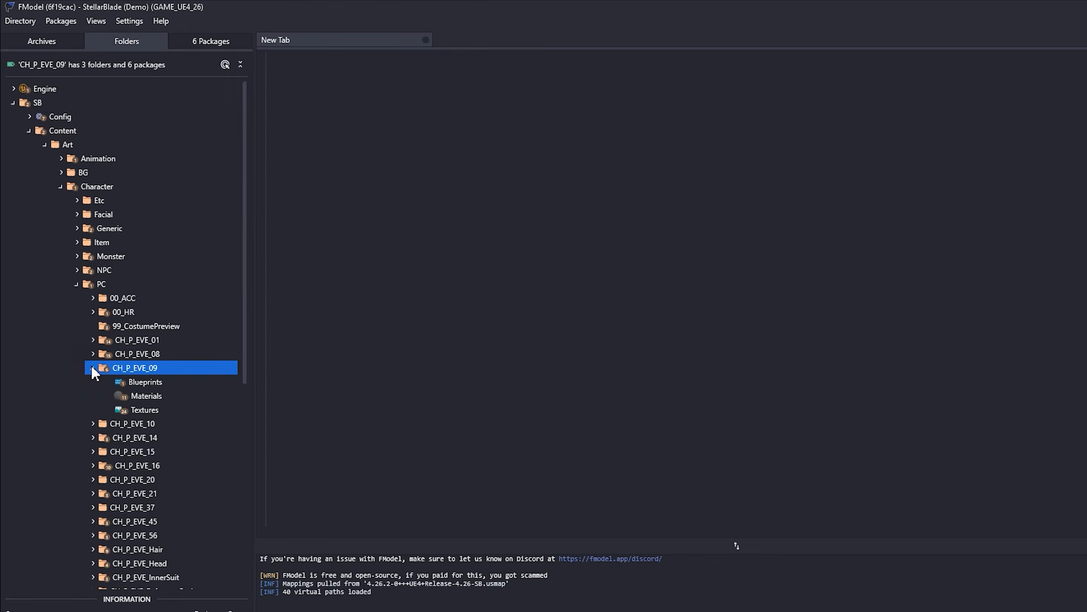
click(151, 410)
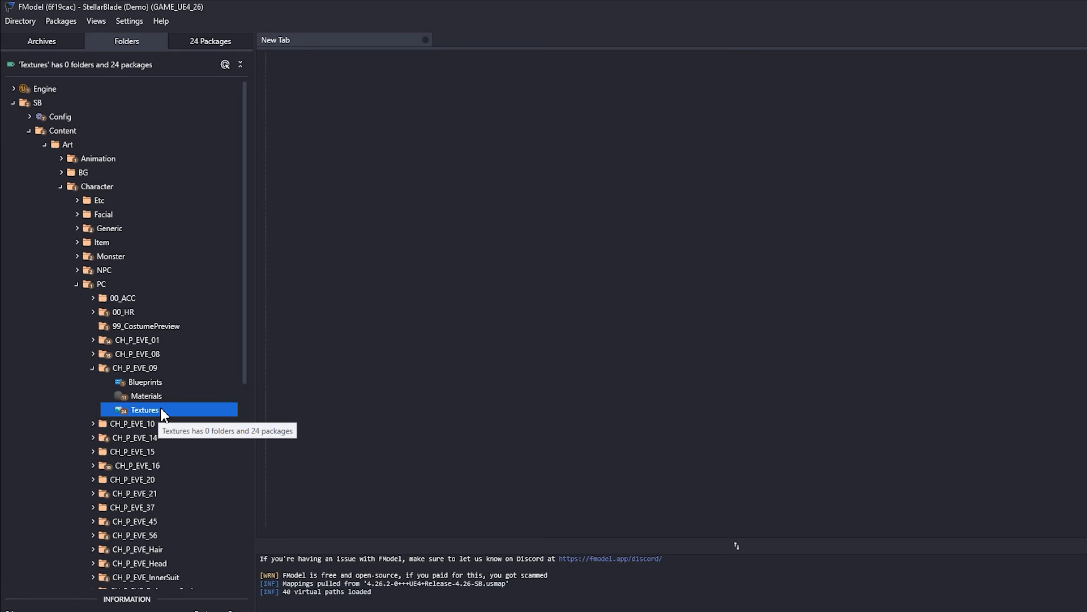
click(154, 367)
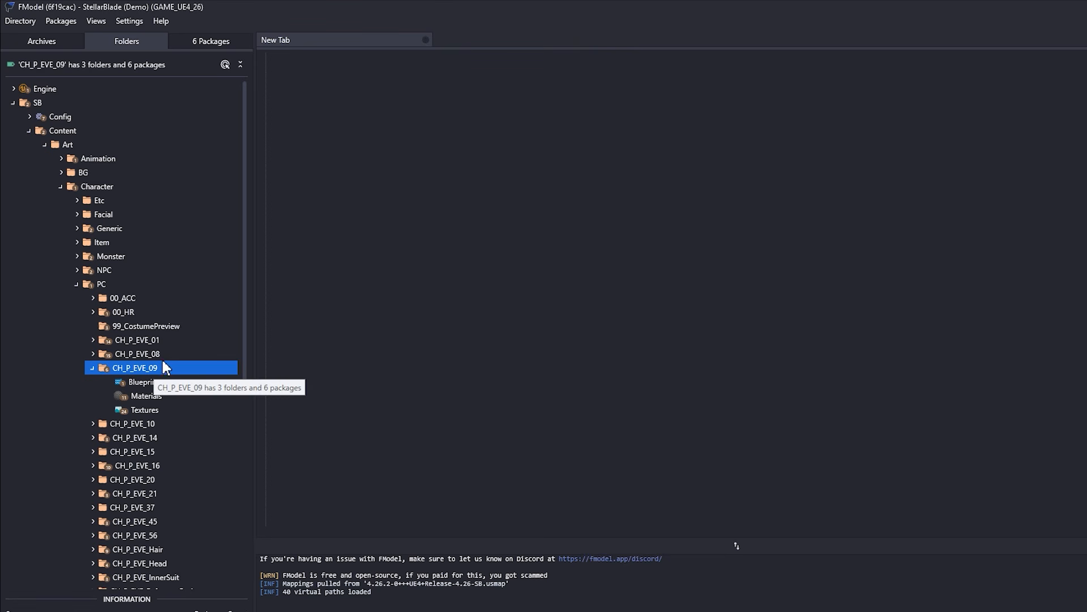
Open CH_P_EVE_09.uasset in the 3D viewer, inspect the costume model from several angles and close the viewer
click(208, 43)
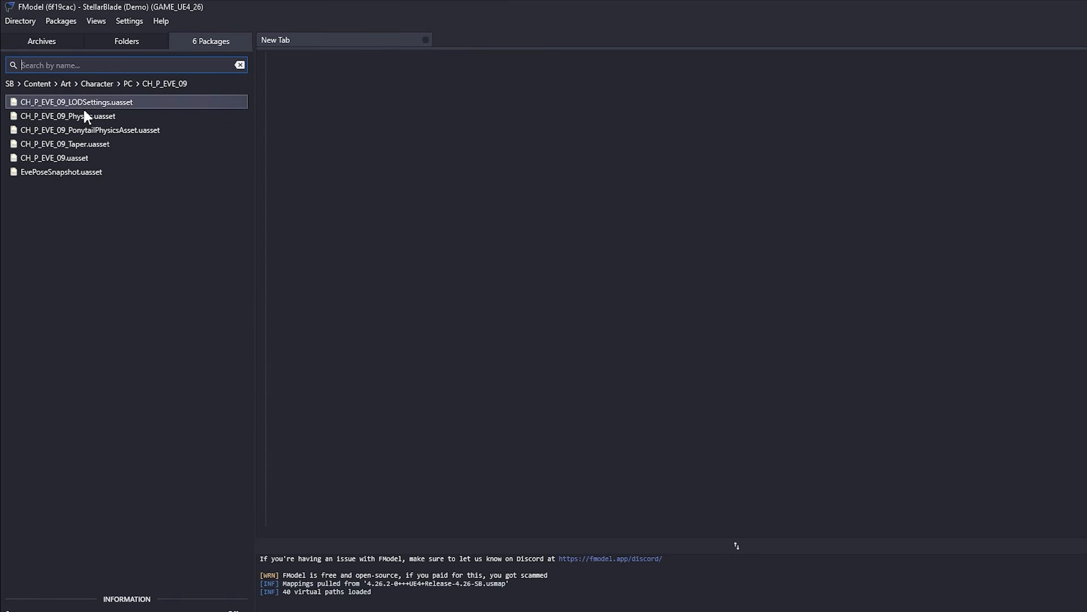
click(108, 158)
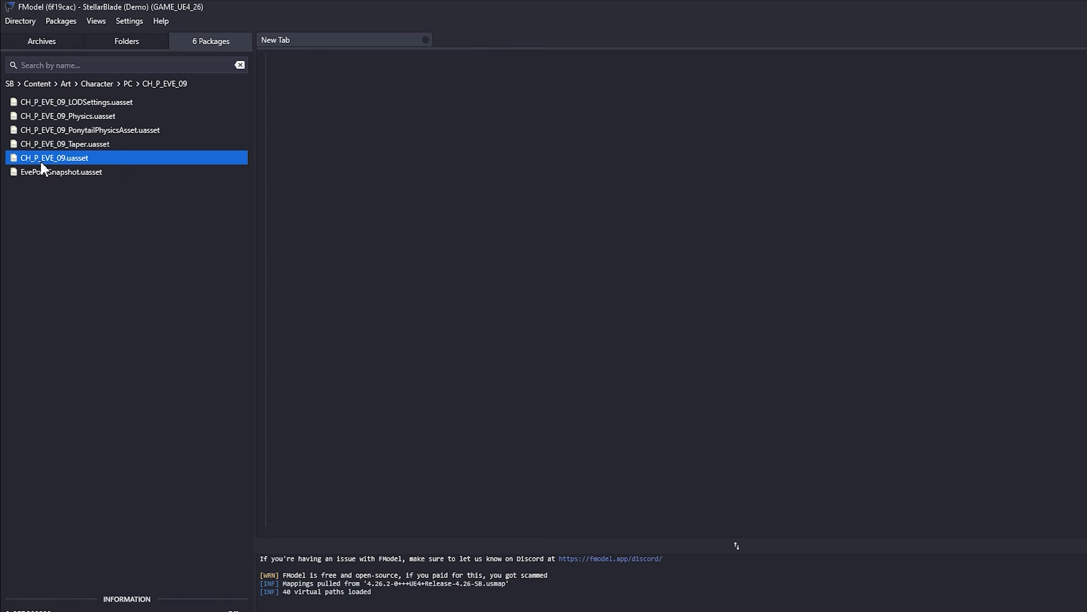
double_click(93, 158)
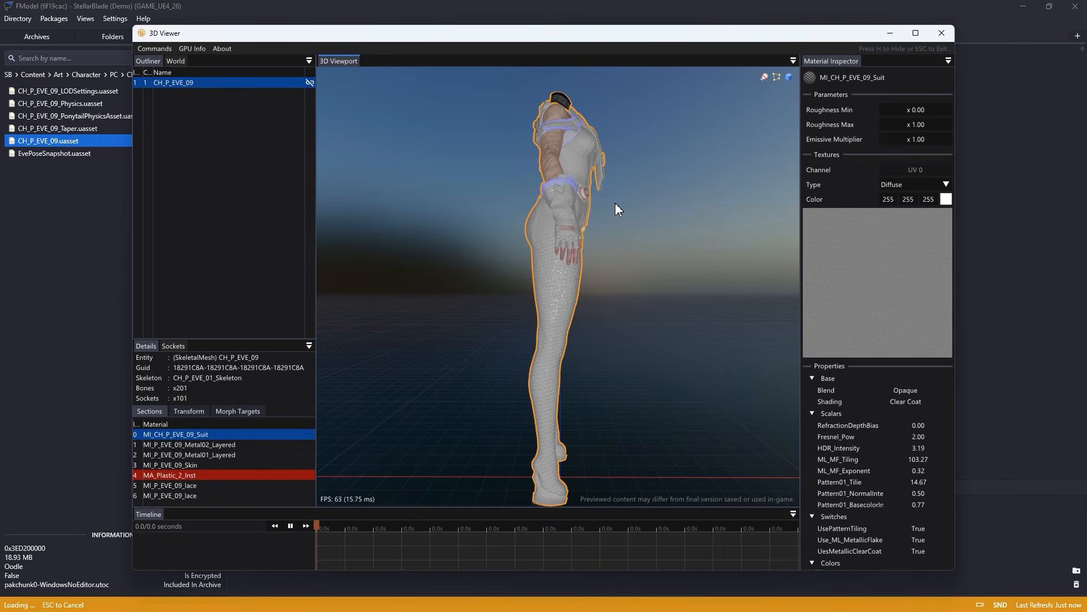
drag(616, 203, 596, 233)
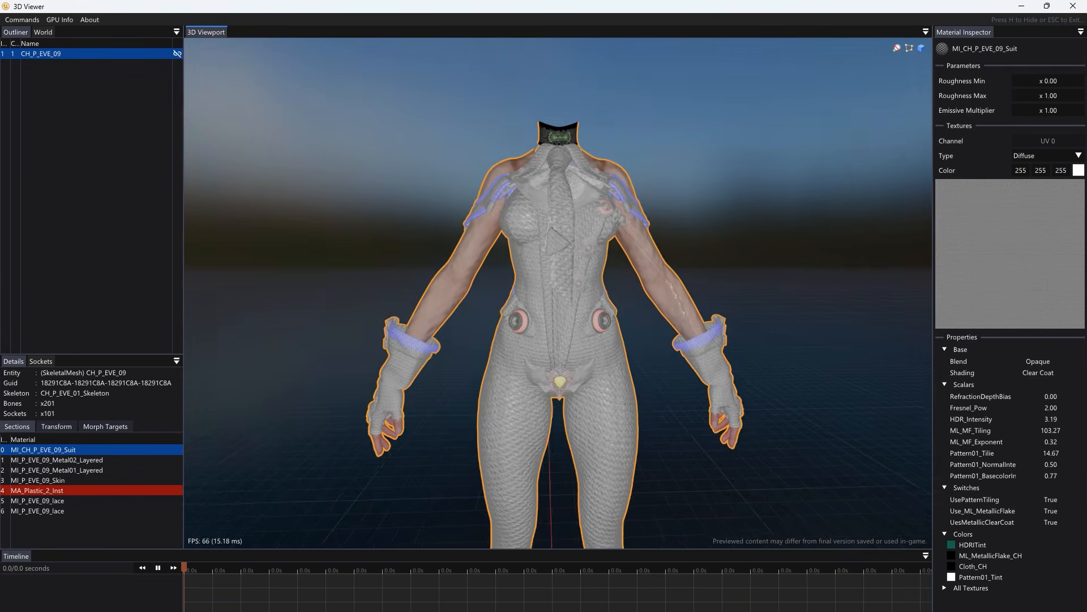
drag(558, 272, 906, 276)
drag(453, 269, 506, 267)
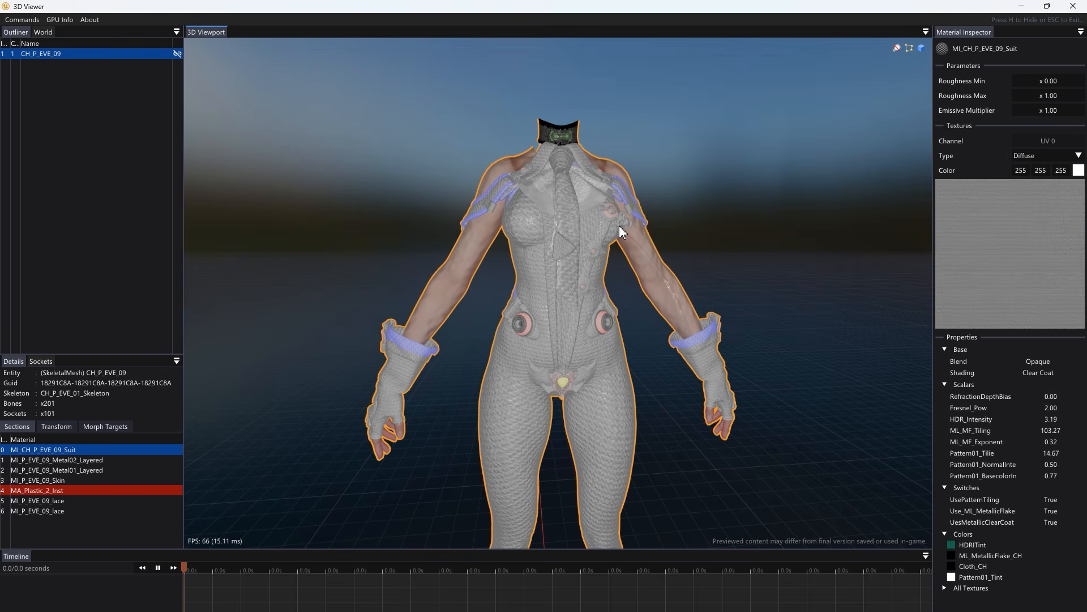
click(1073, 6)
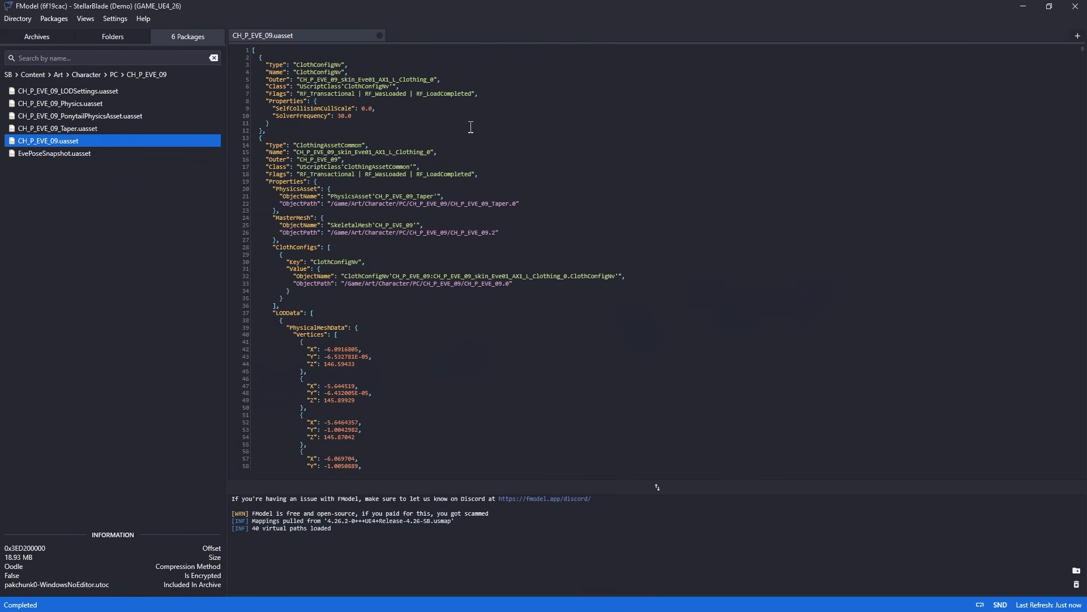
List the packages in CH_P_EVE_09's Textures folder, preview CH_P_EVE_09_Map01_D.uasset and enlarge the image preview
click(106, 39)
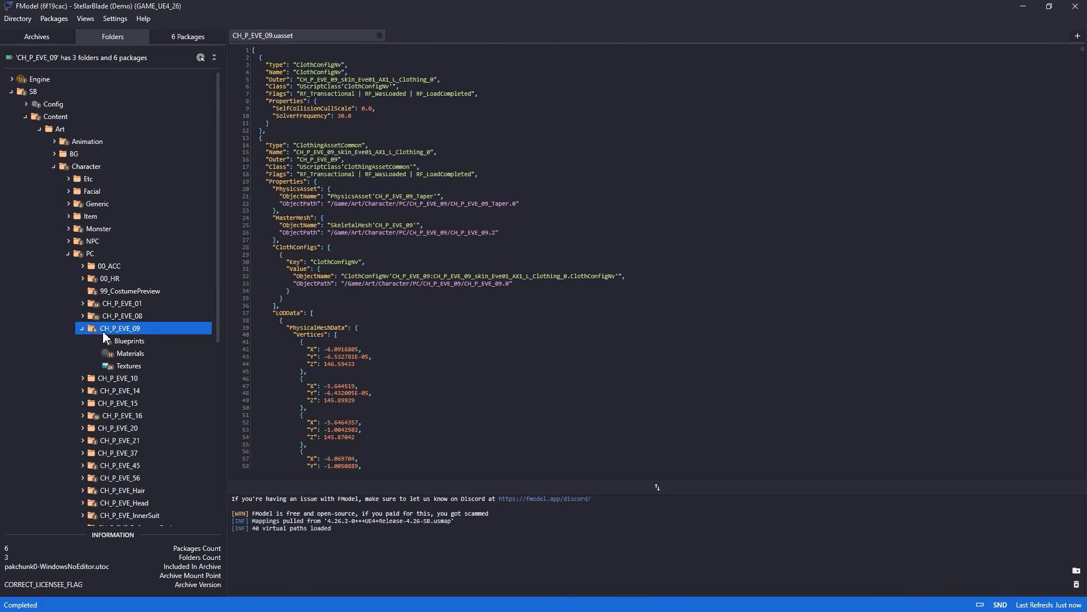
click(145, 369)
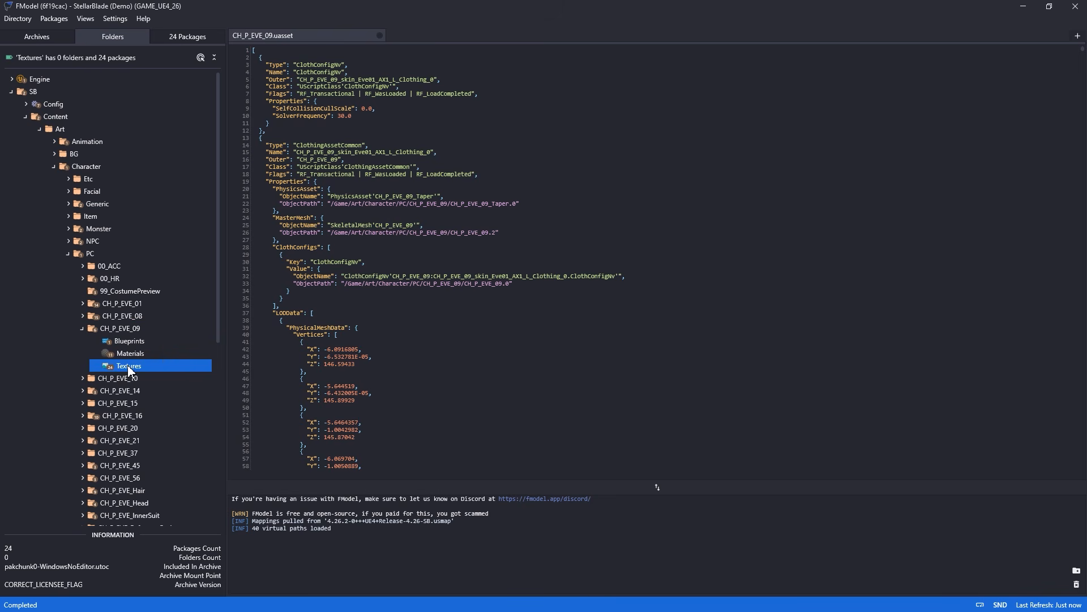
click(176, 38)
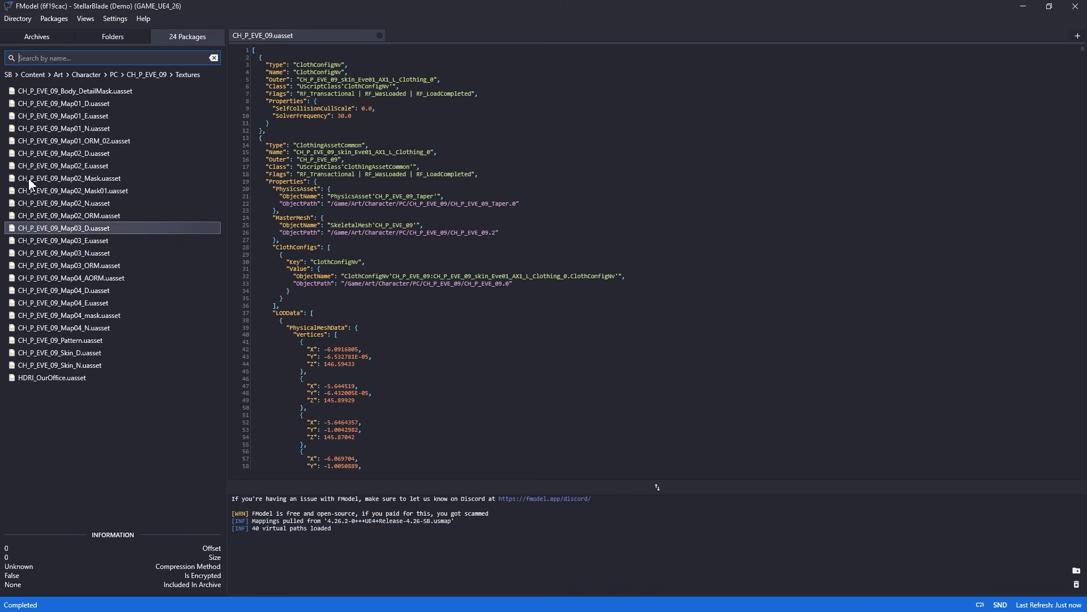
double_click(114, 103)
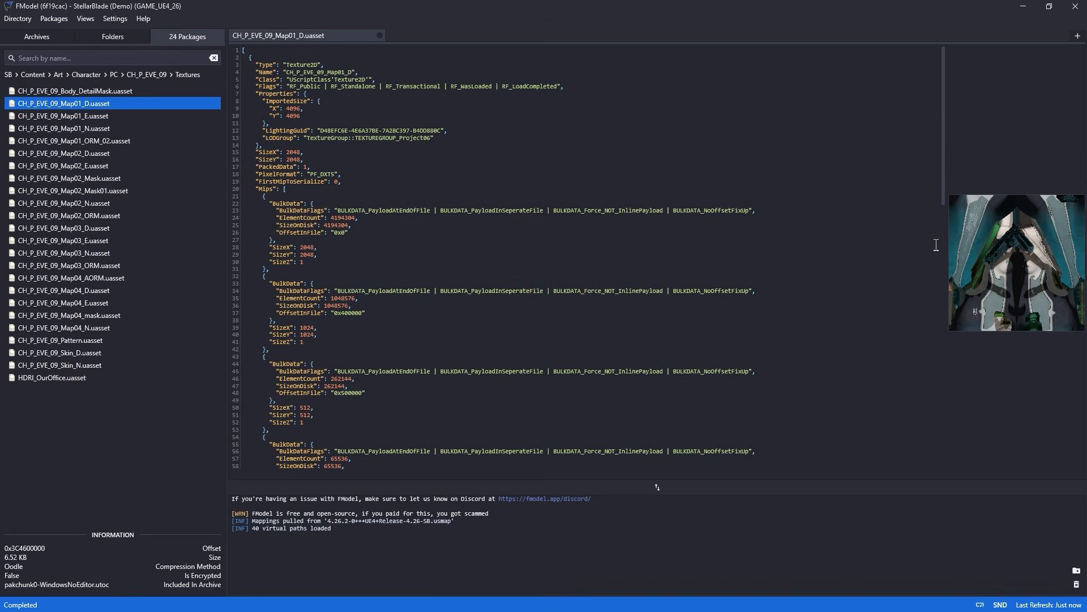
drag(948, 238, 788, 236)
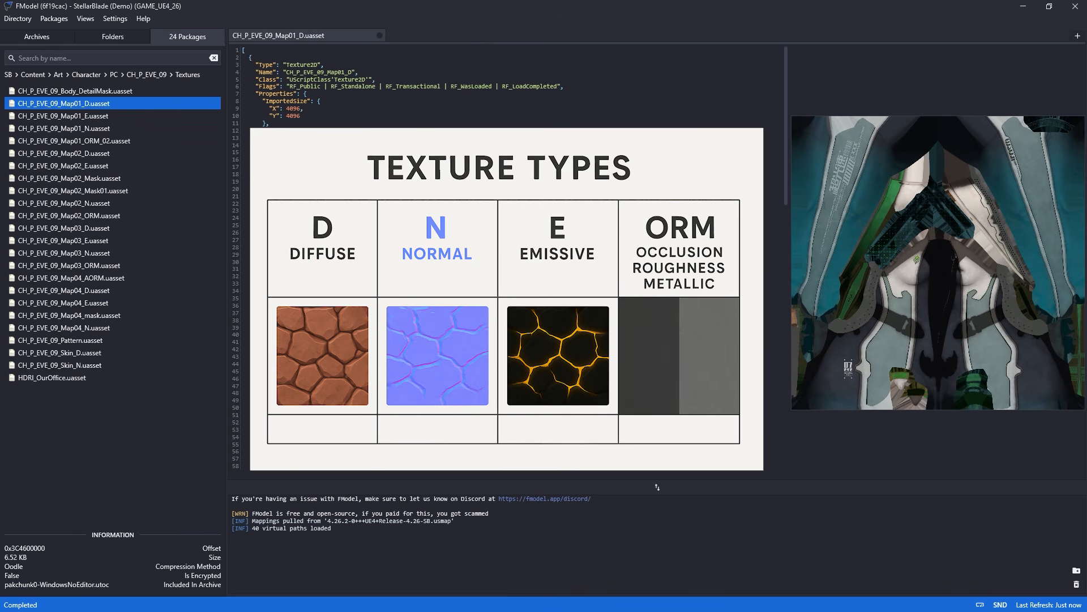
Examine the costume's texture sets by selecting the Map01, Map02, Map03 and Map04 package groups one after another
click(87, 130)
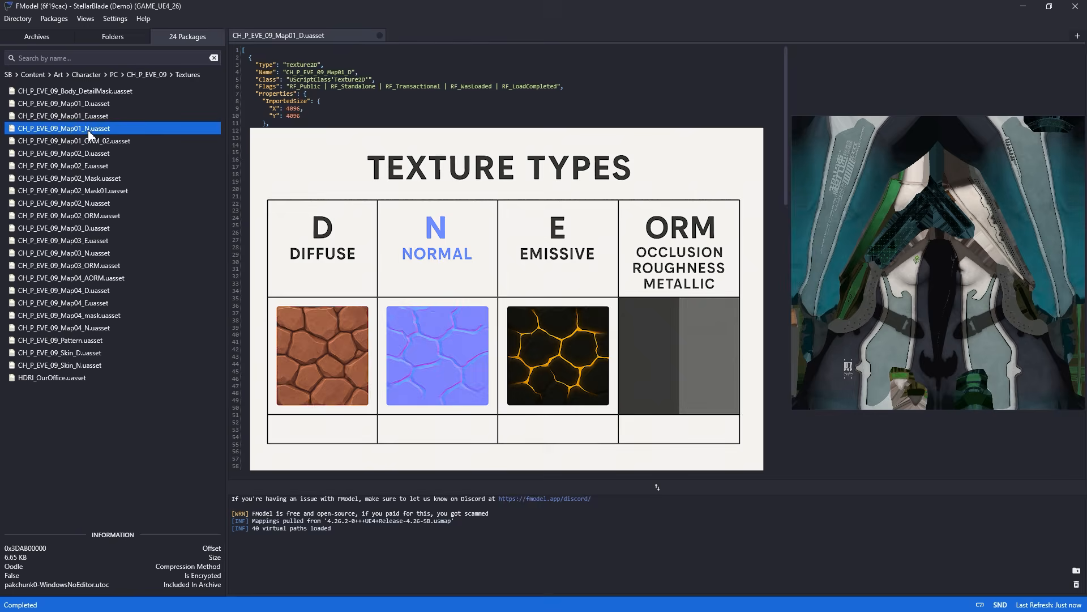
click(89, 142)
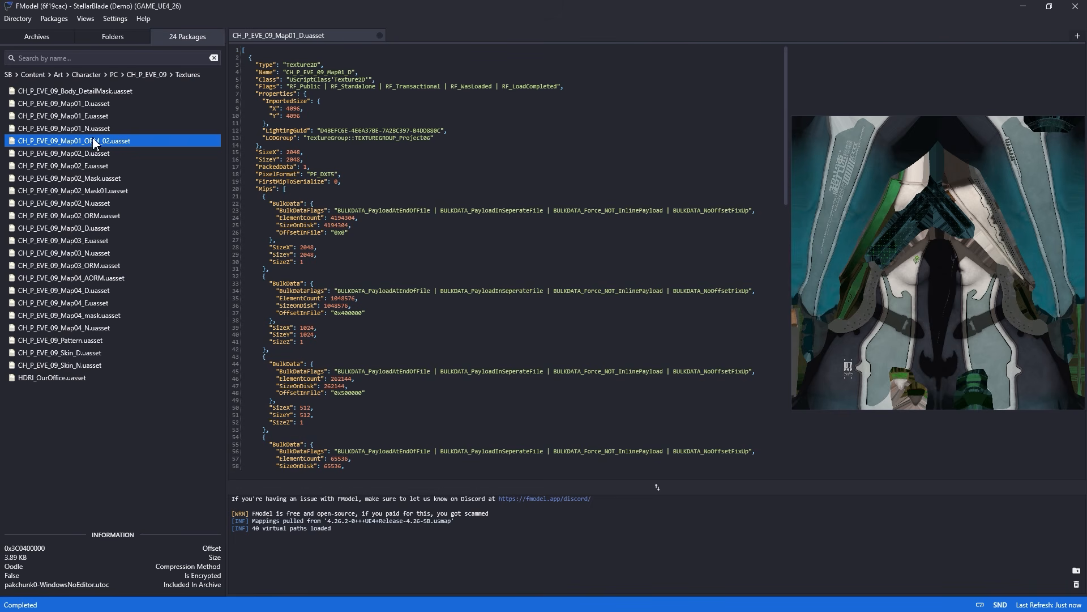
shift+click(91, 103)
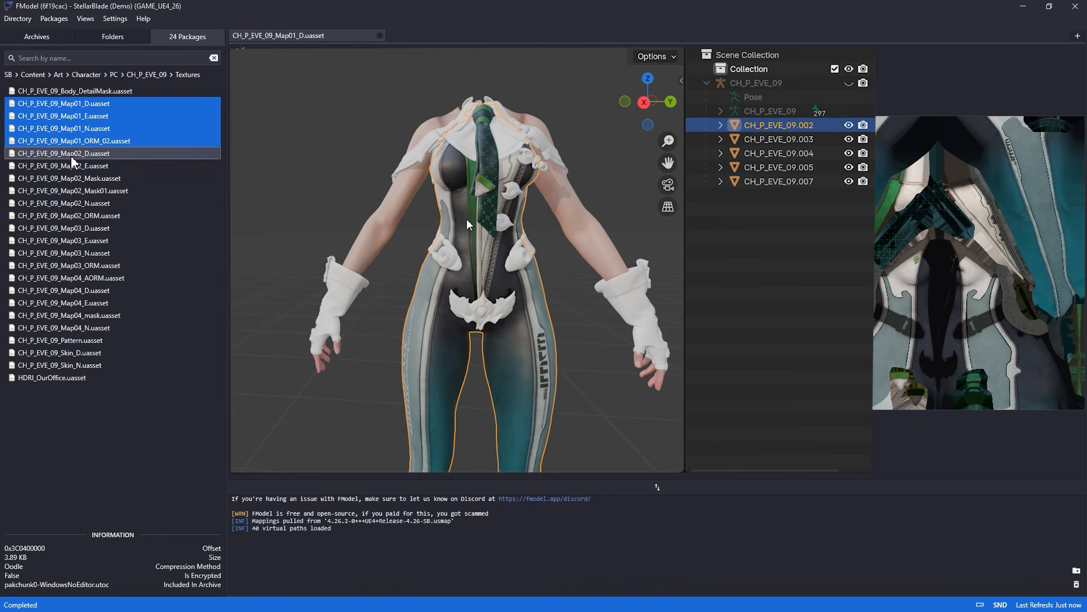
click(81, 158)
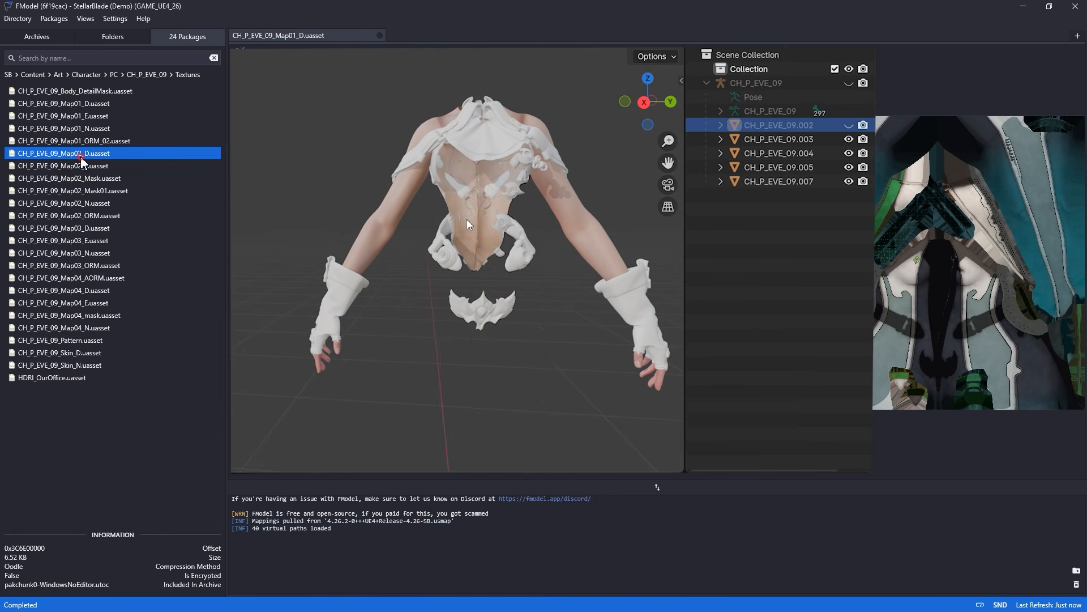
shift+click(97, 203)
shift+click(98, 215)
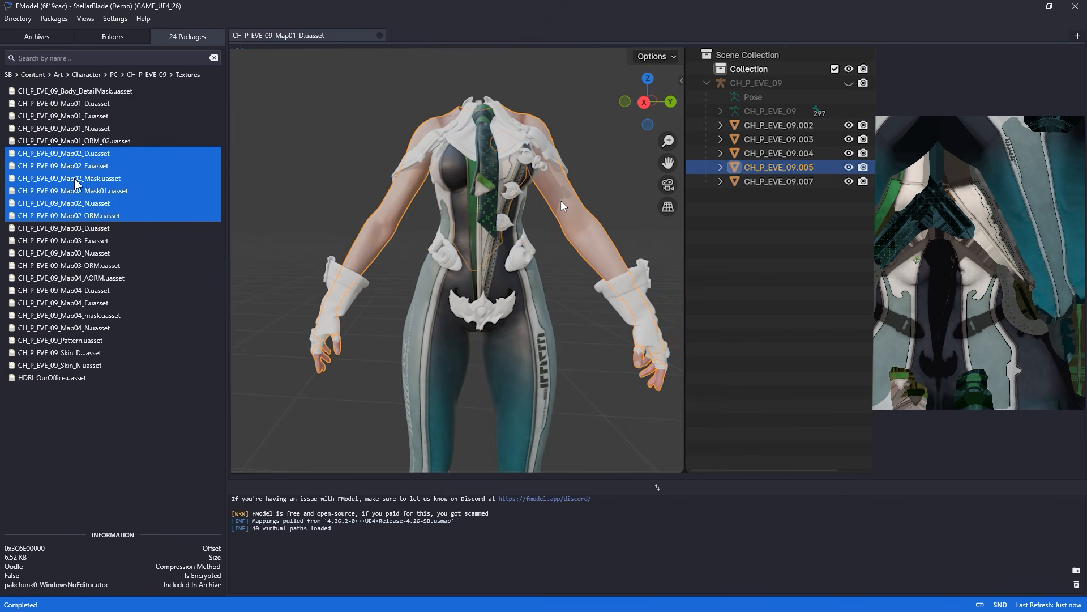
click(97, 227)
shift+click(100, 266)
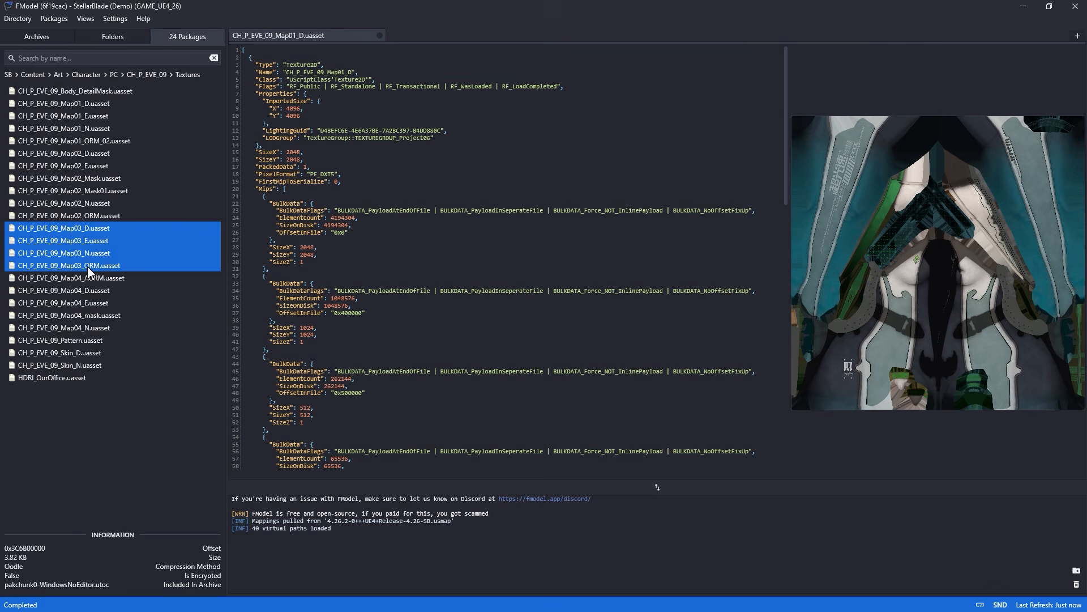
click(100, 277)
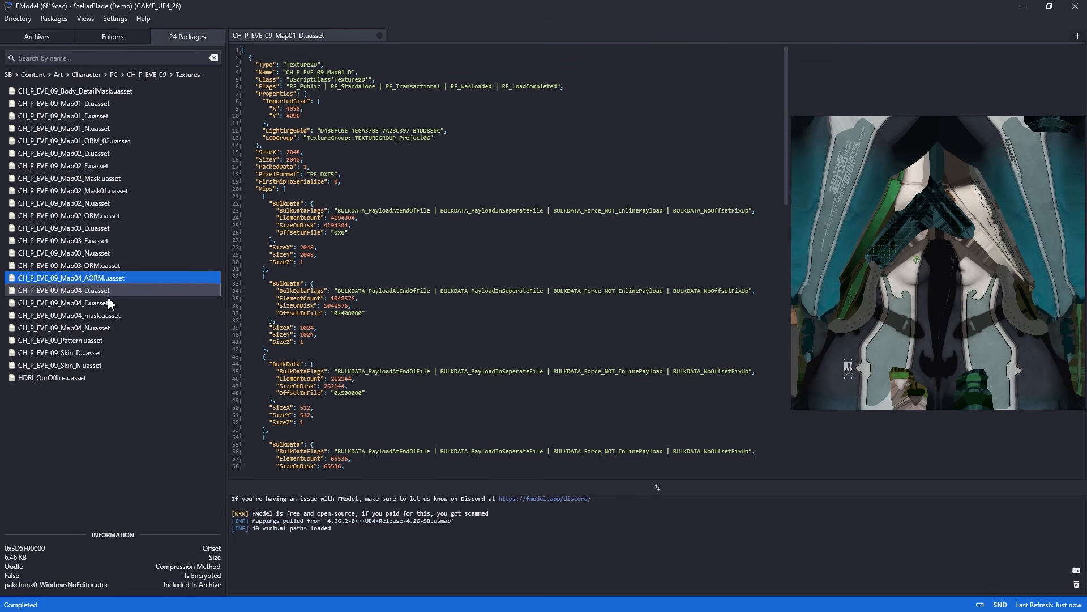
shift+click(105, 328)
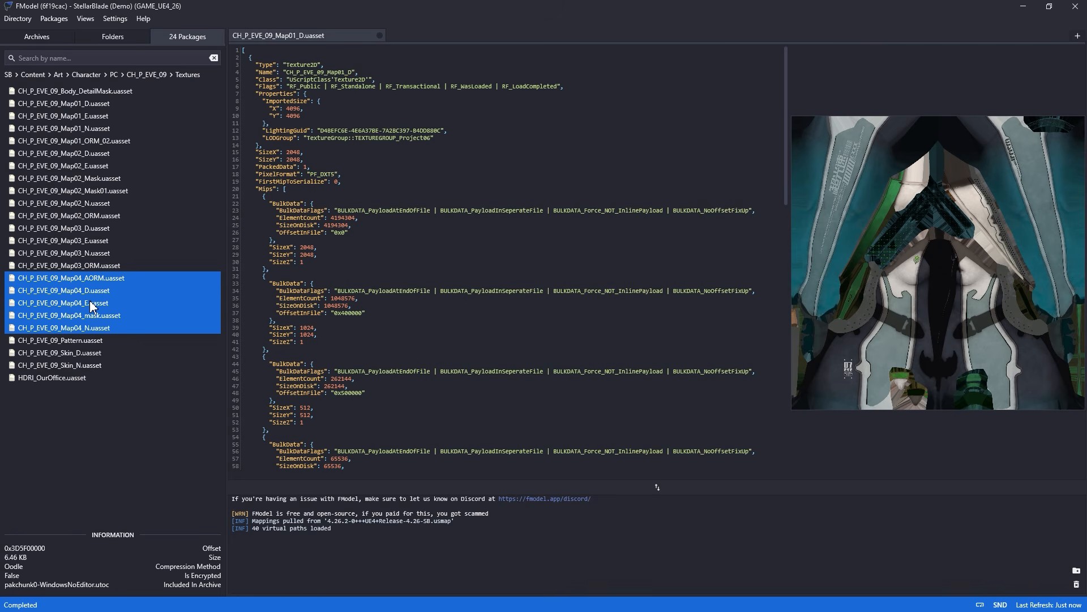
Preview the CH_P_EVE_09_Skin_D.uasset skin texture and return to previewing CH_P_EVE_09_Map01_D.uasset
click(89, 356)
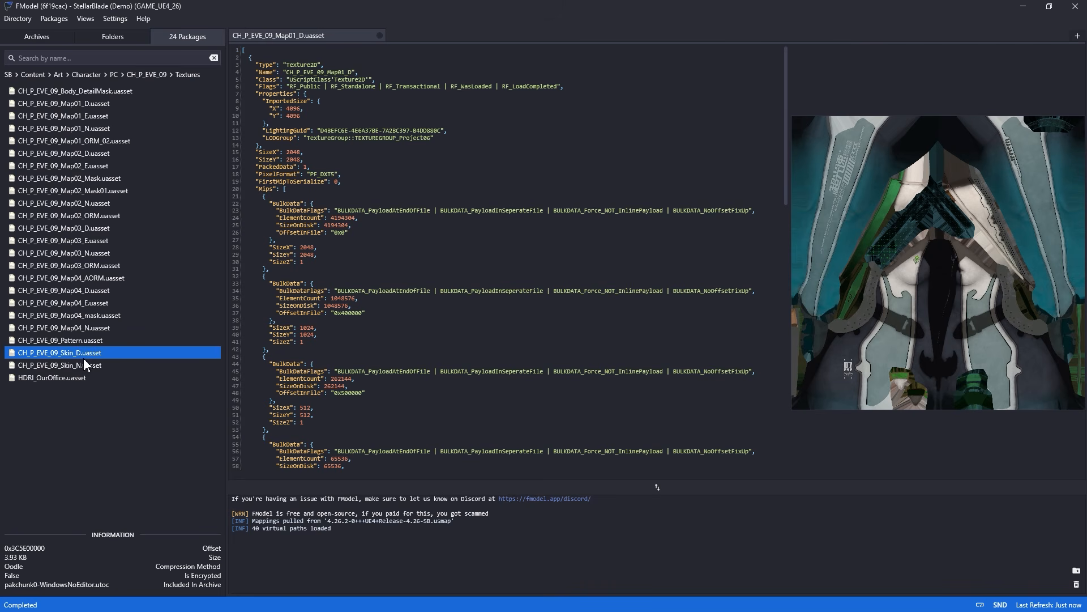
double_click(113, 355)
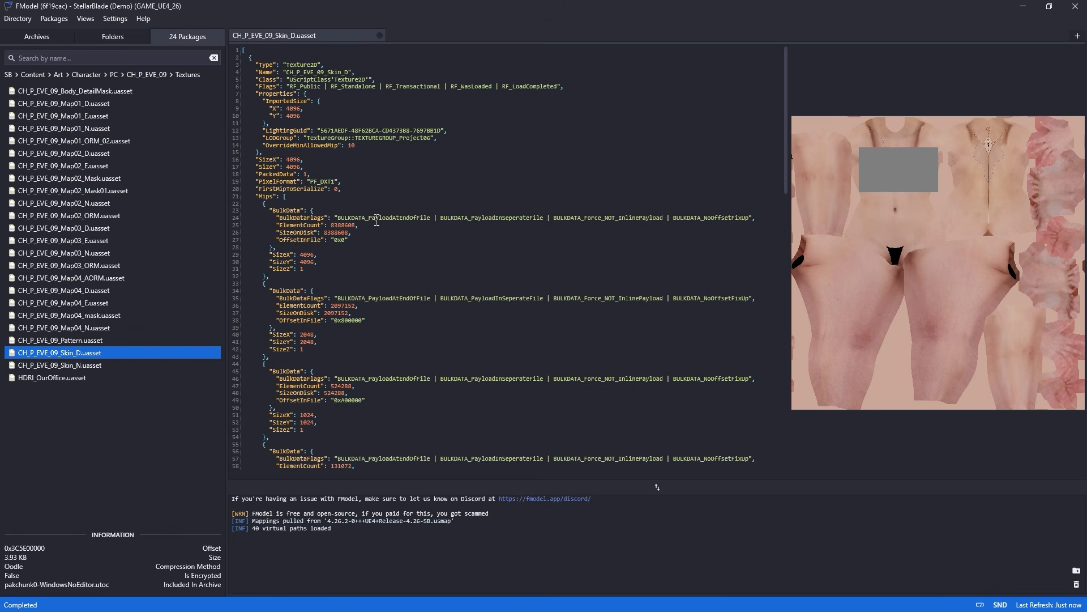
double_click(133, 106)
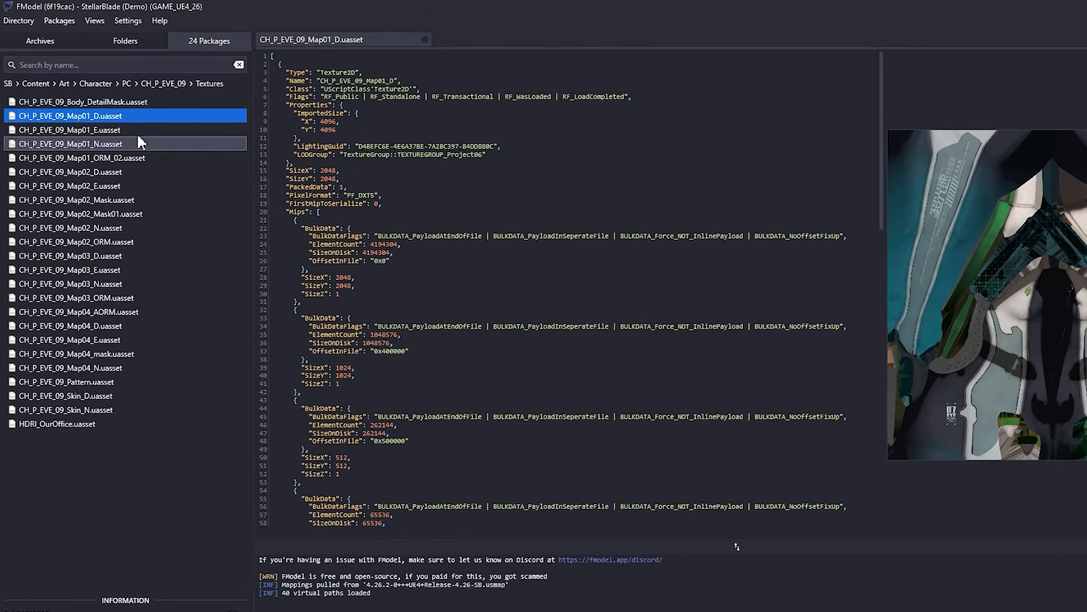
Save all package textures of the Textures folder under CH_P_EVE_09
click(136, 42)
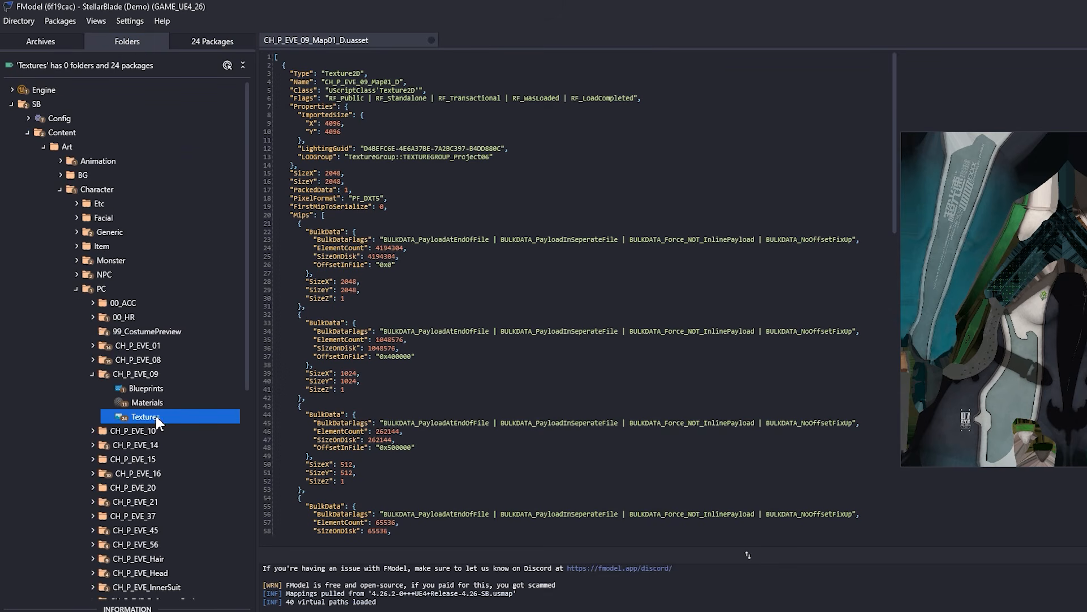
right_click(171, 419)
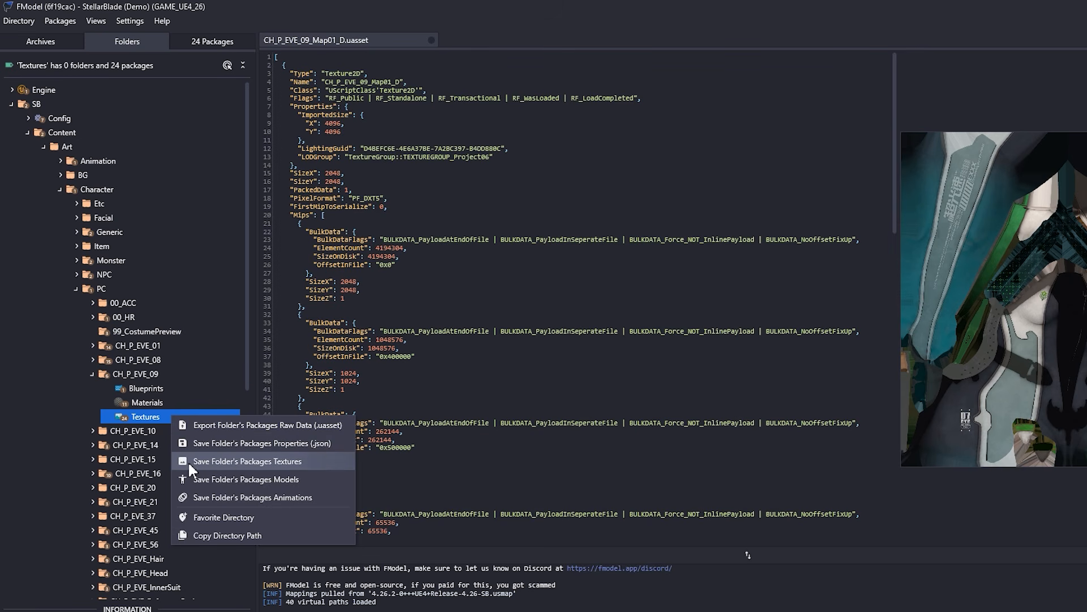
click(308, 460)
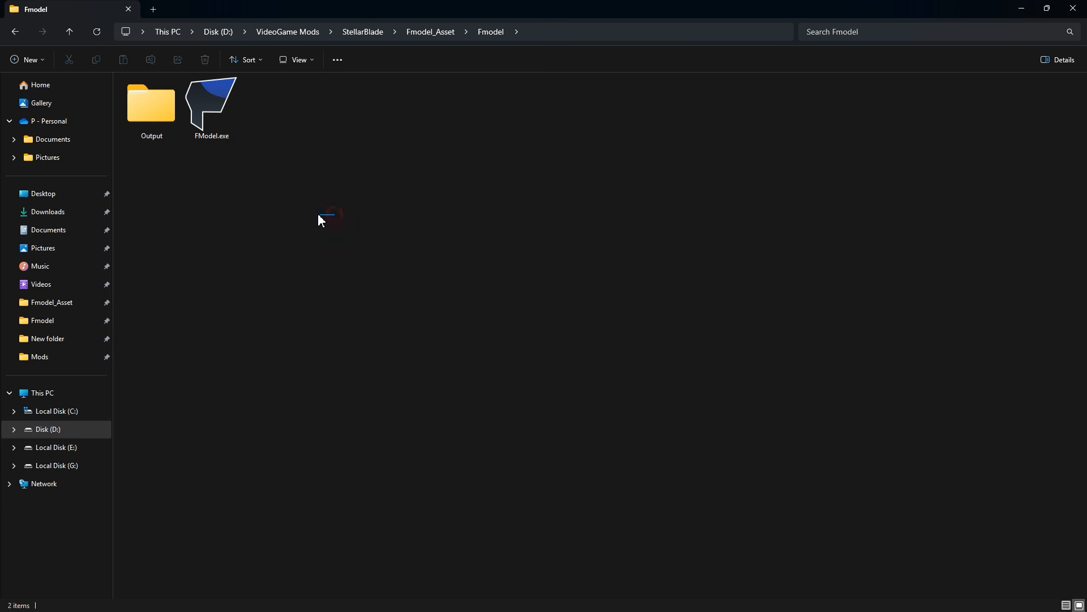
In File Explorer, open Output/Exports/SB/Content/Art/Character/PC/CH_P_EVE_09/Textures from the Fmodel folder and select the exported texture files
drag(337, 216, 161, 114)
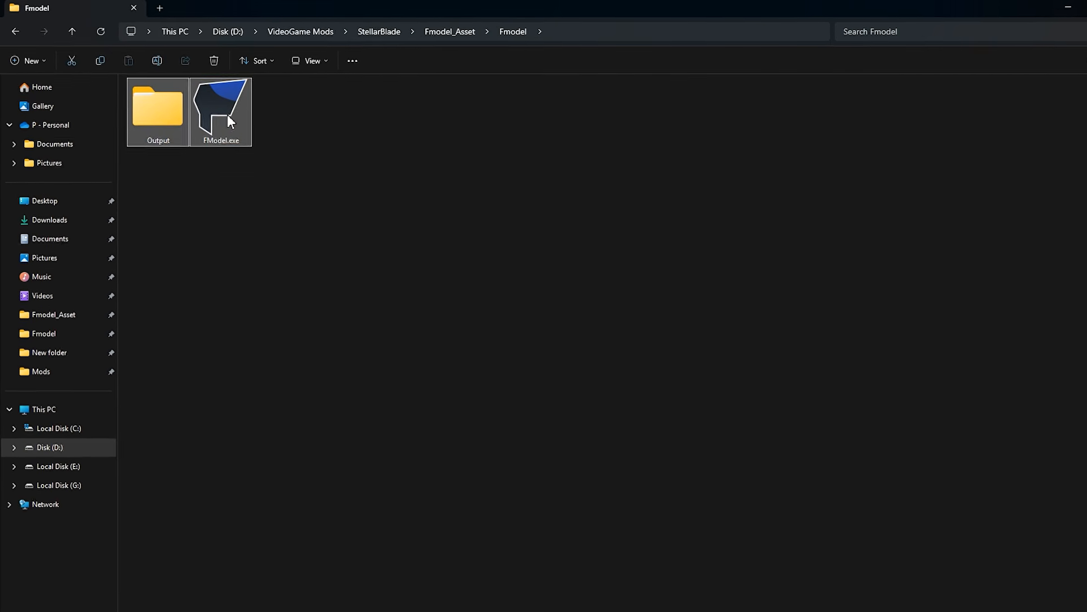
click(170, 129)
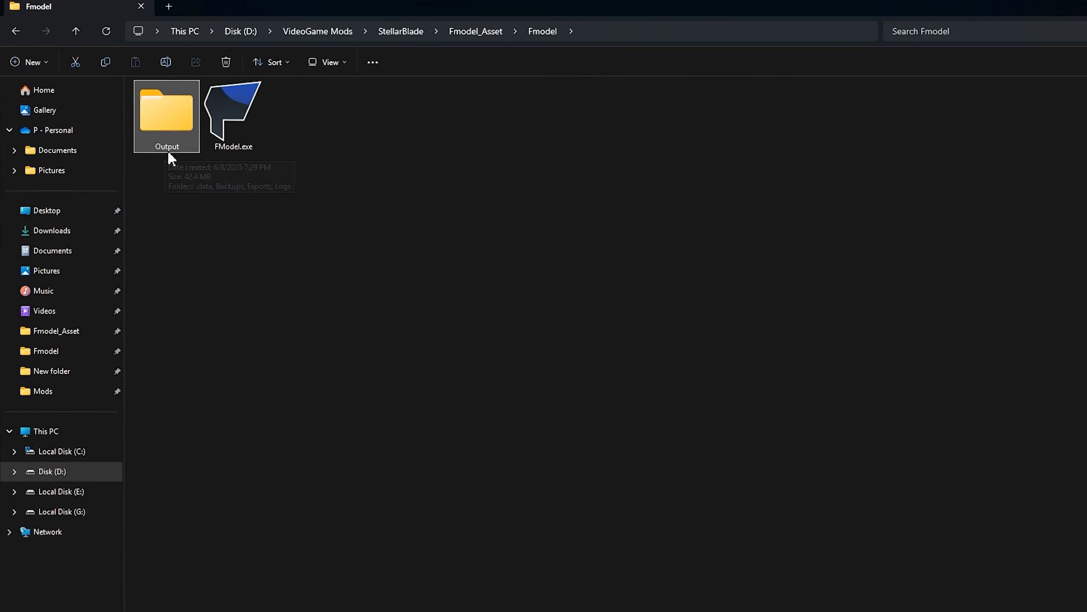
double_click(163, 126)
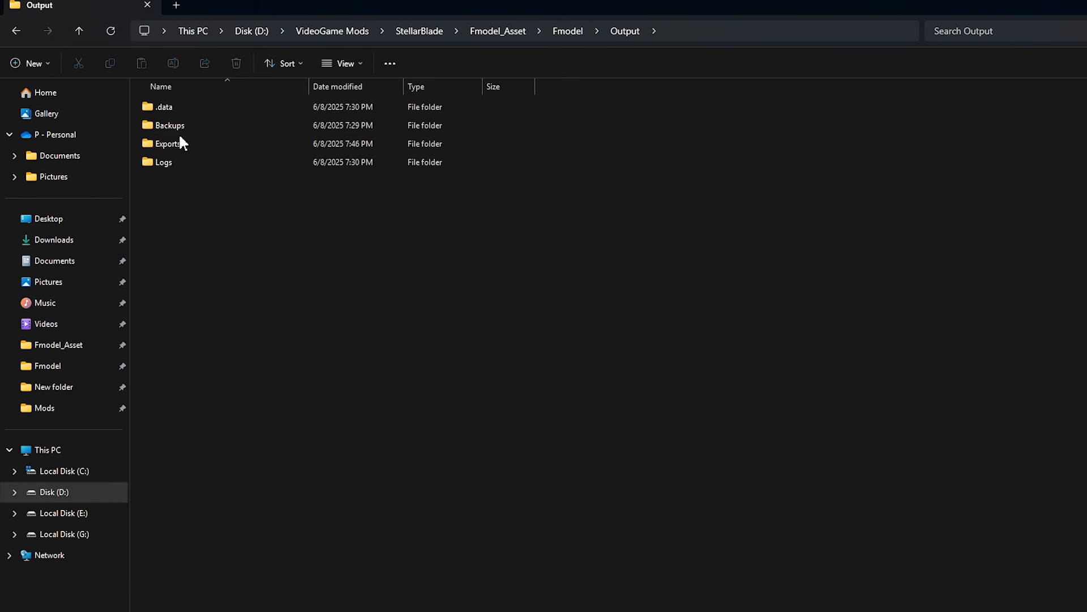
double_click(188, 141)
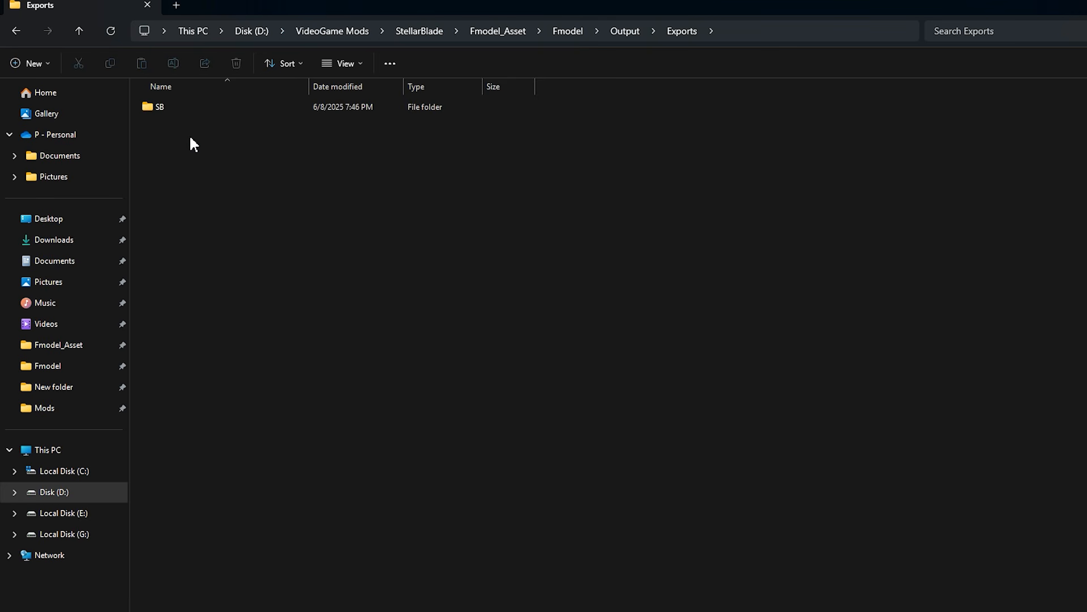
double_click(189, 109)
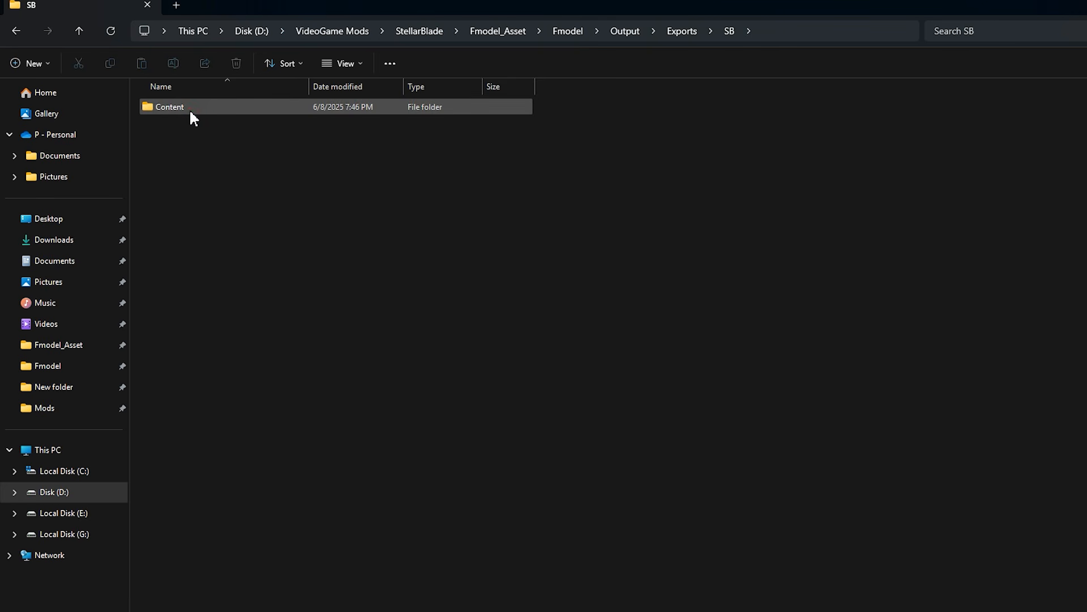
double_click(189, 108)
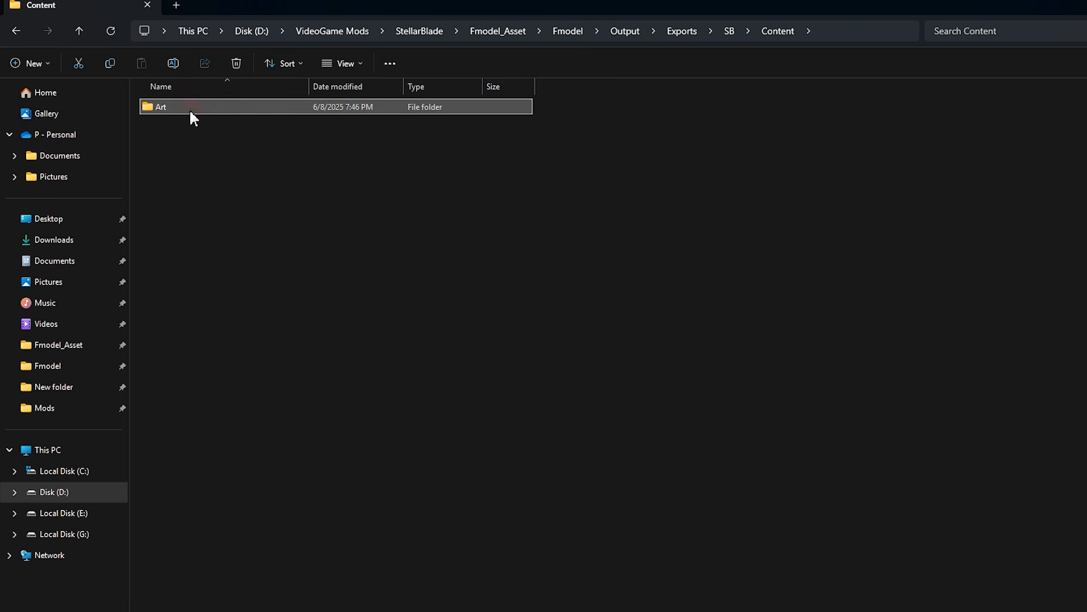
double_click(189, 108)
double_click(189, 108)
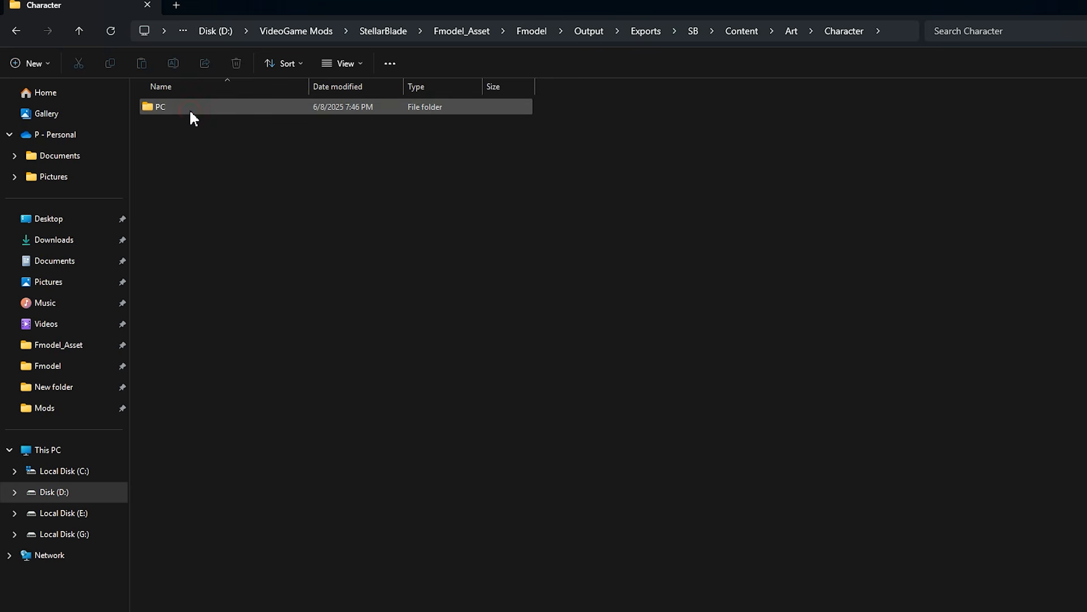
double_click(189, 109)
double_click(189, 109)
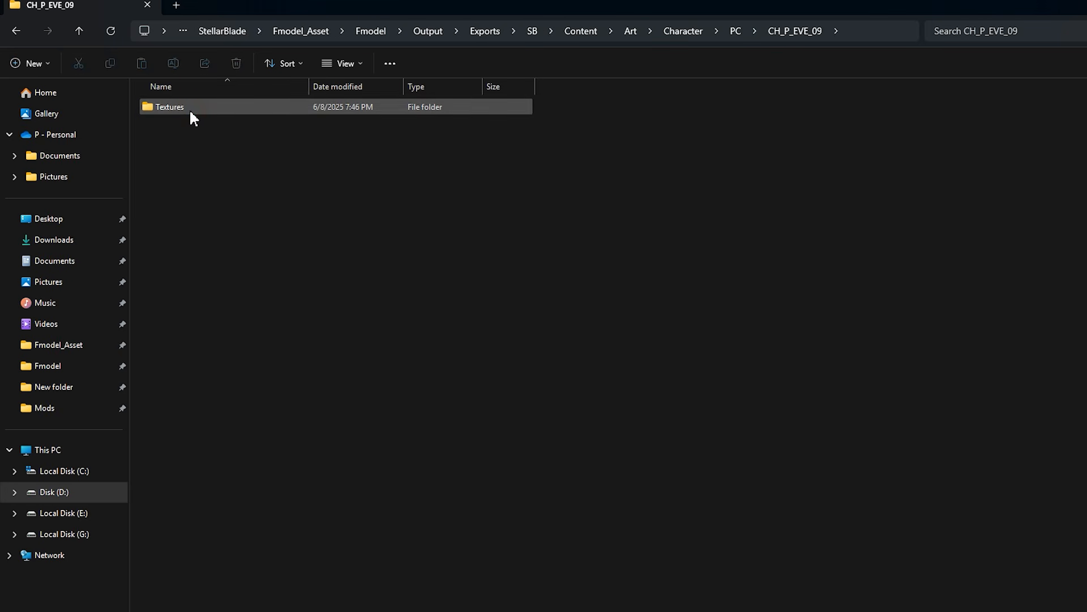
double_click(189, 109)
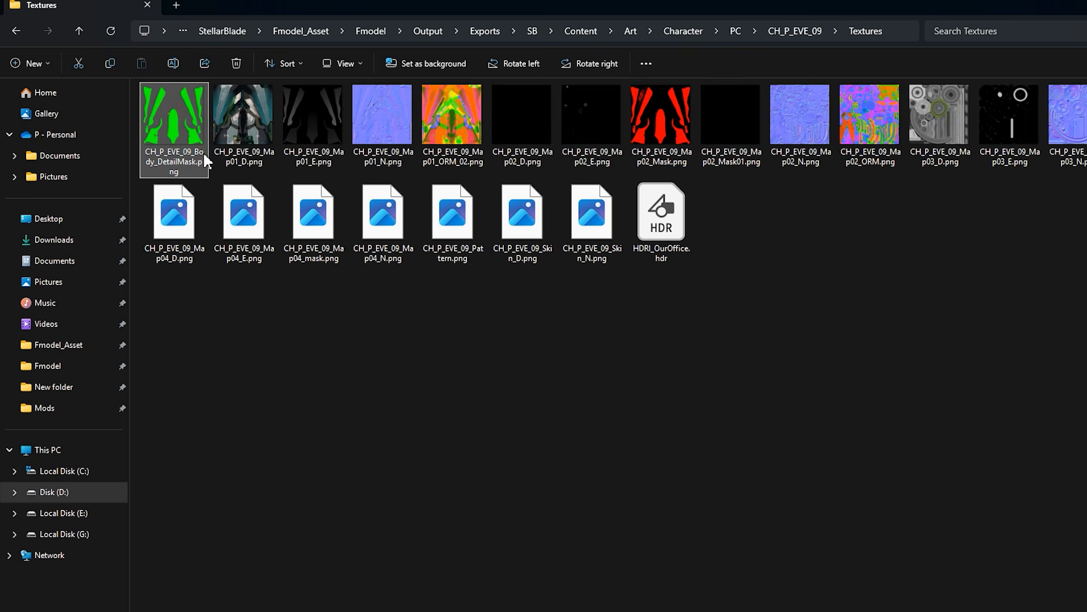
drag(177, 299, 1085, 120)
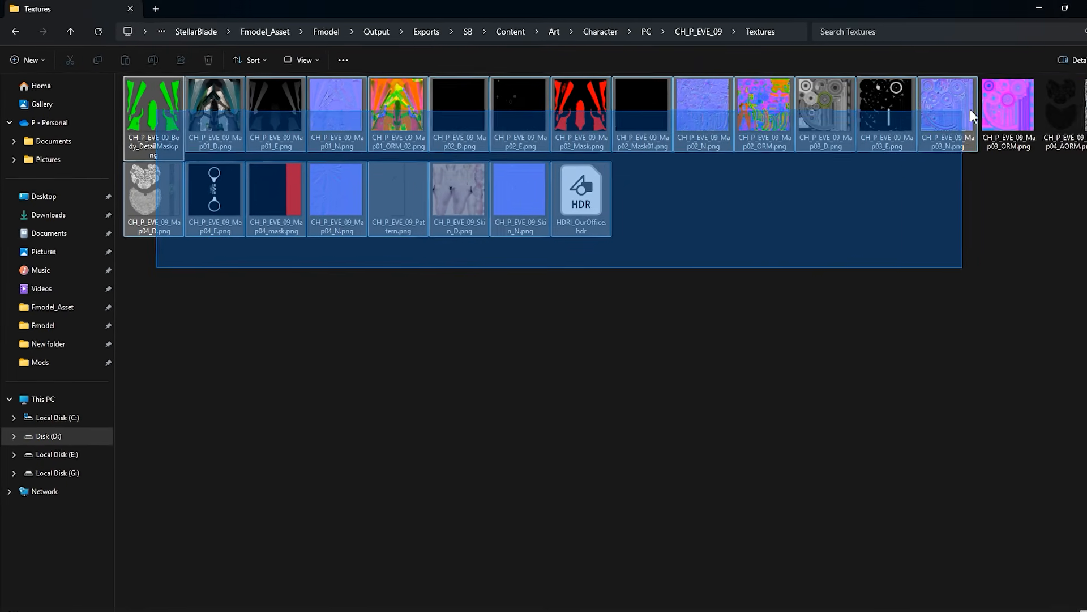
Select all the exported textures, and single out the CH_P_EVE_09_Map01_D.png and CH_P_EVE_09_Skin_D.png files one at a time
drag(970, 113, 1079, 128)
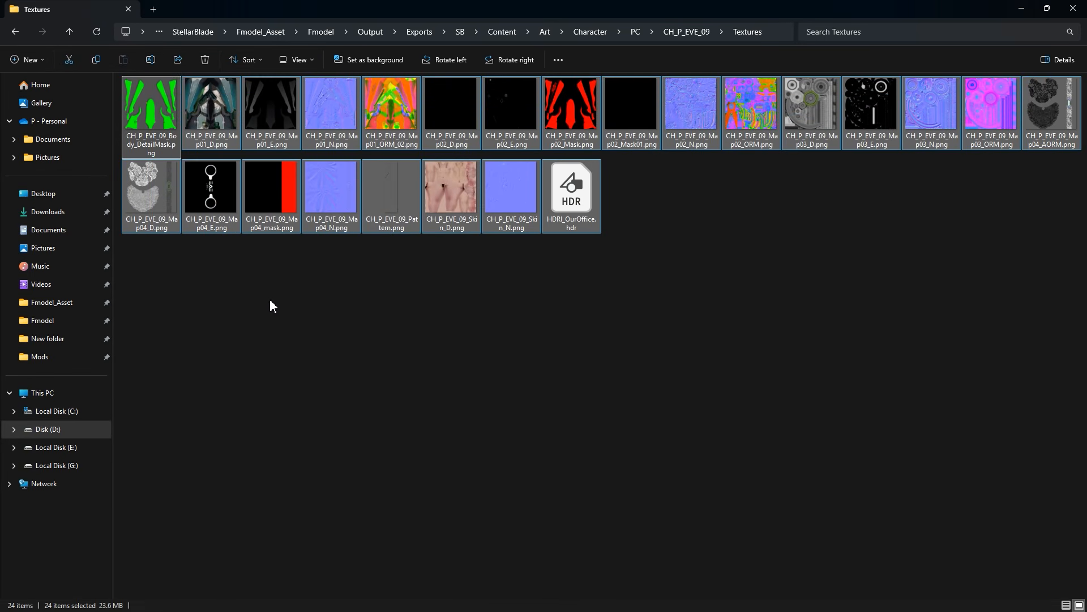
click(276, 278)
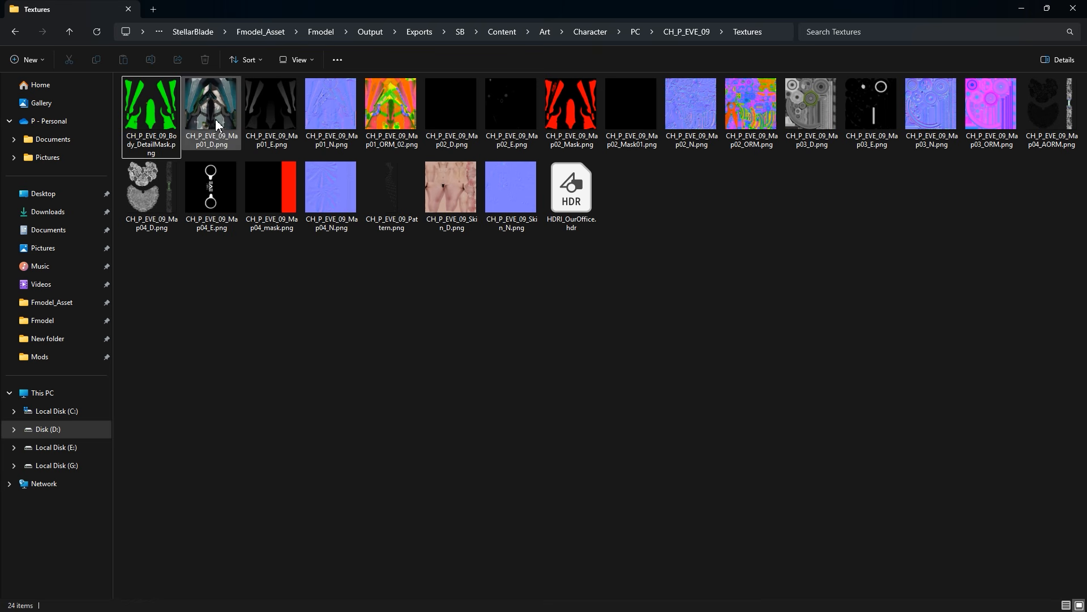
click(217, 109)
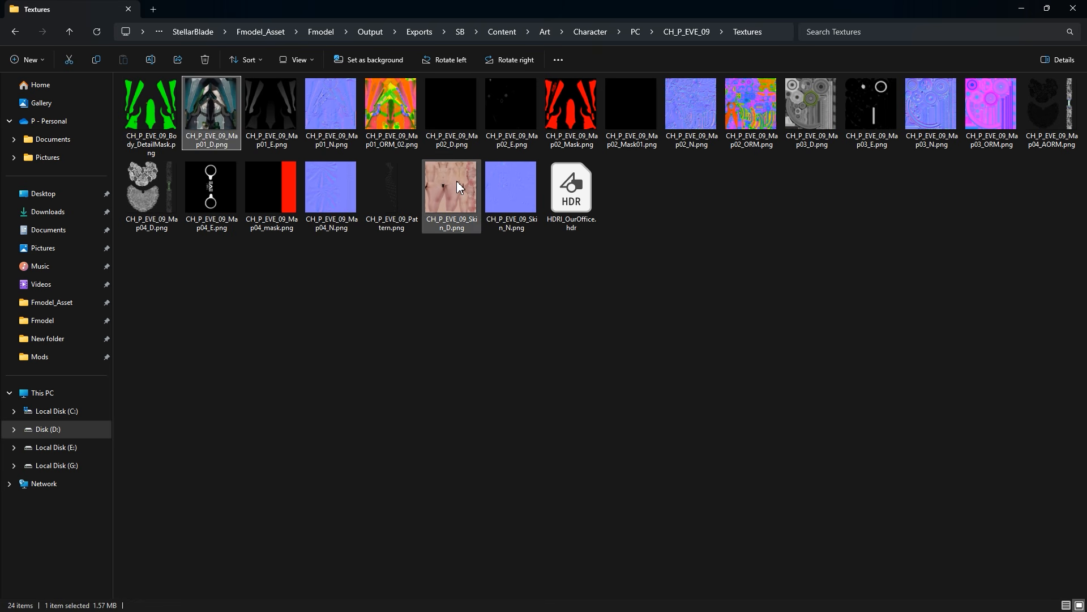
click(452, 214)
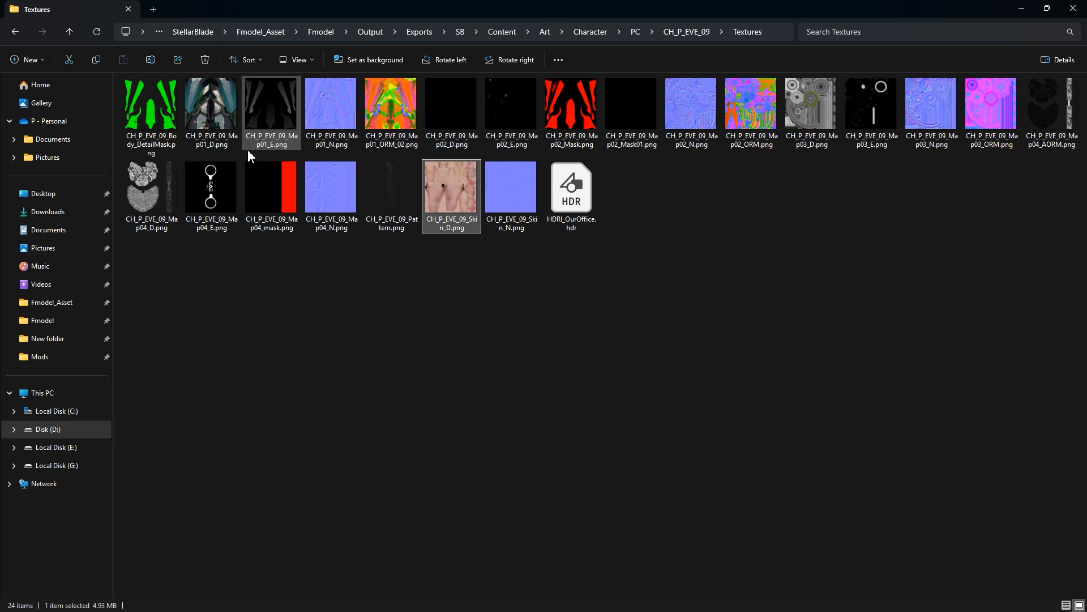
click(226, 126)
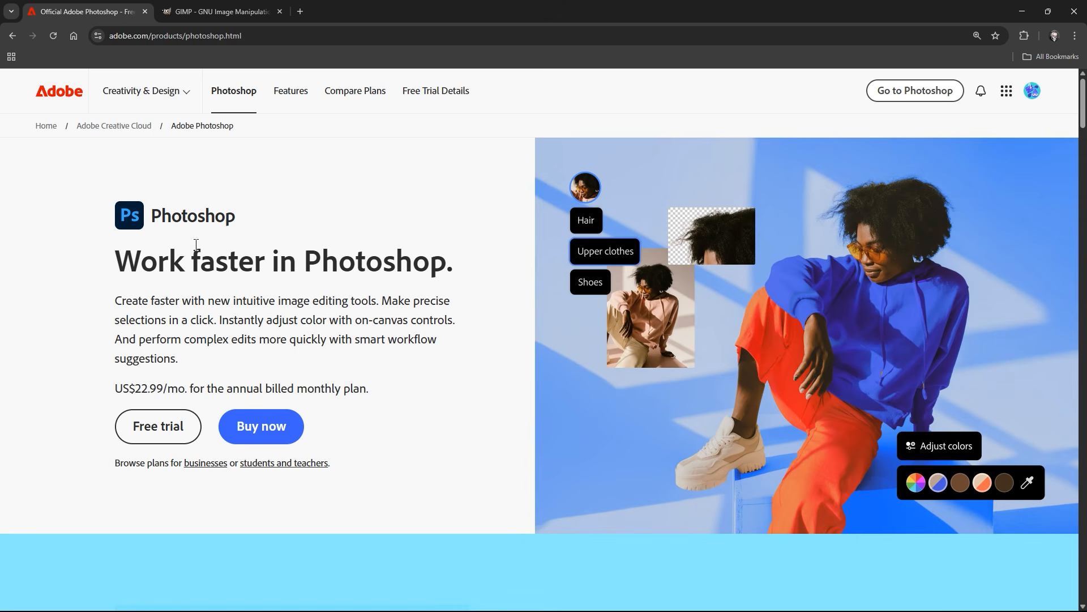
In the browser, view the GIMP website and return to the Adobe Photoshop product page
click(209, 11)
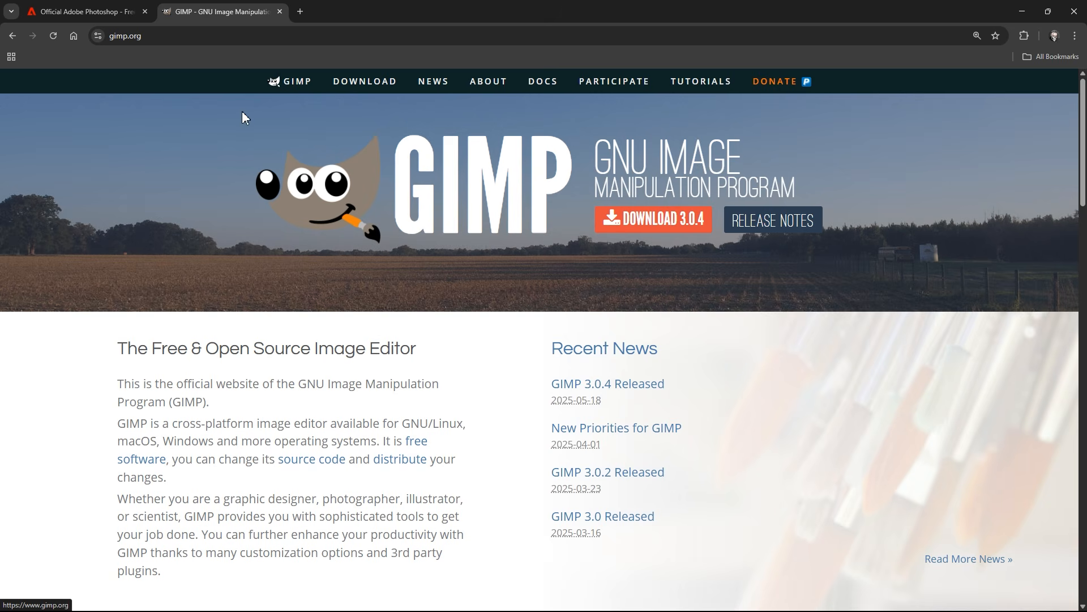
click(120, 15)
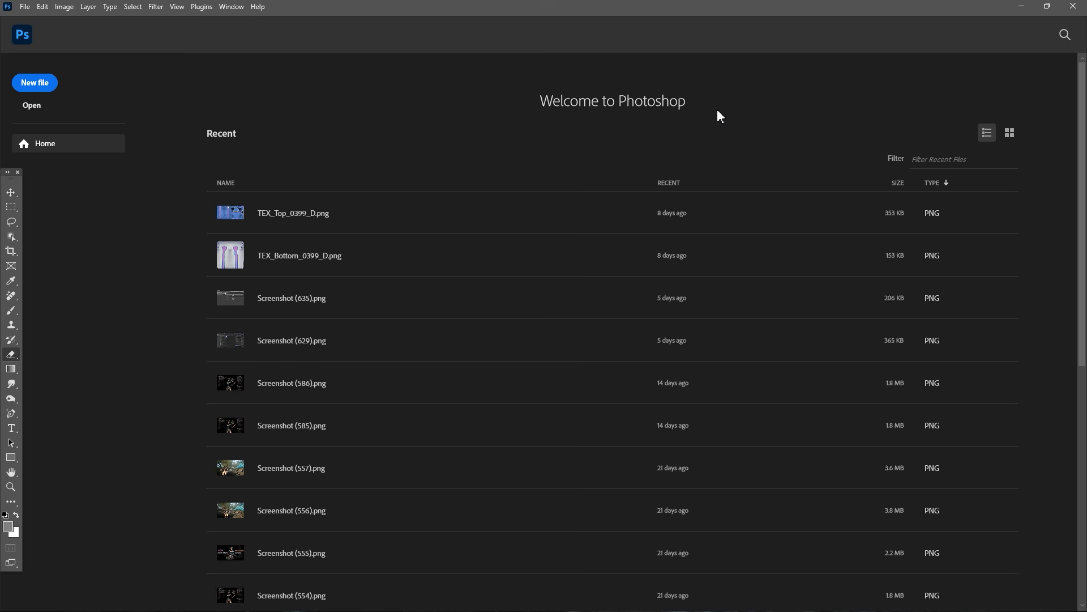
Preview CH_P_EVE_09_Map01_D.png from the File Explorer Textures folder, close the preview, and open the file in Photoshop
key(alt+Tab)
click(428, 261)
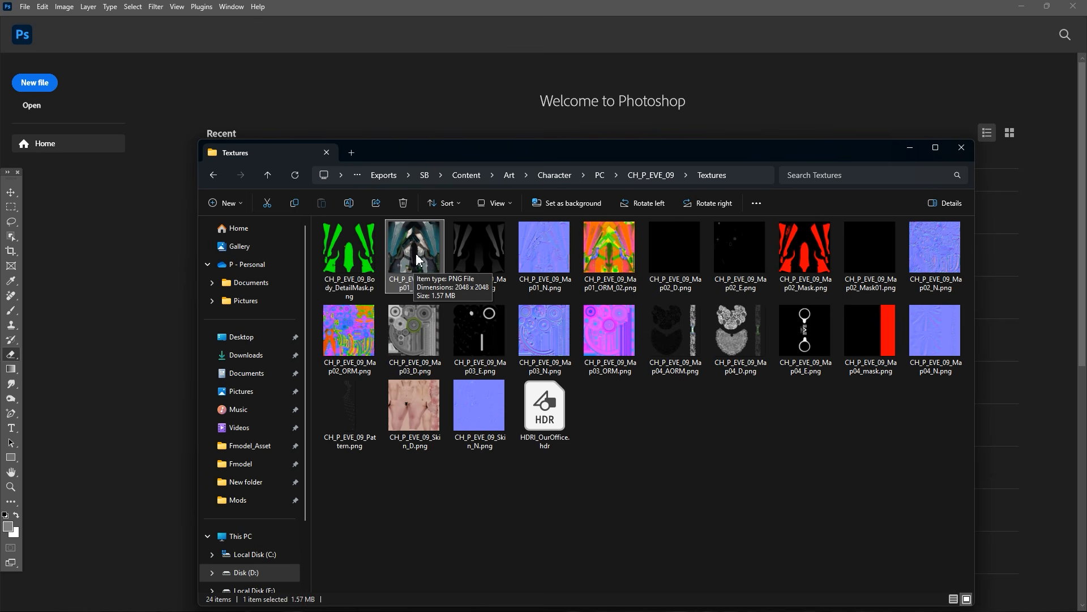
double_click(417, 256)
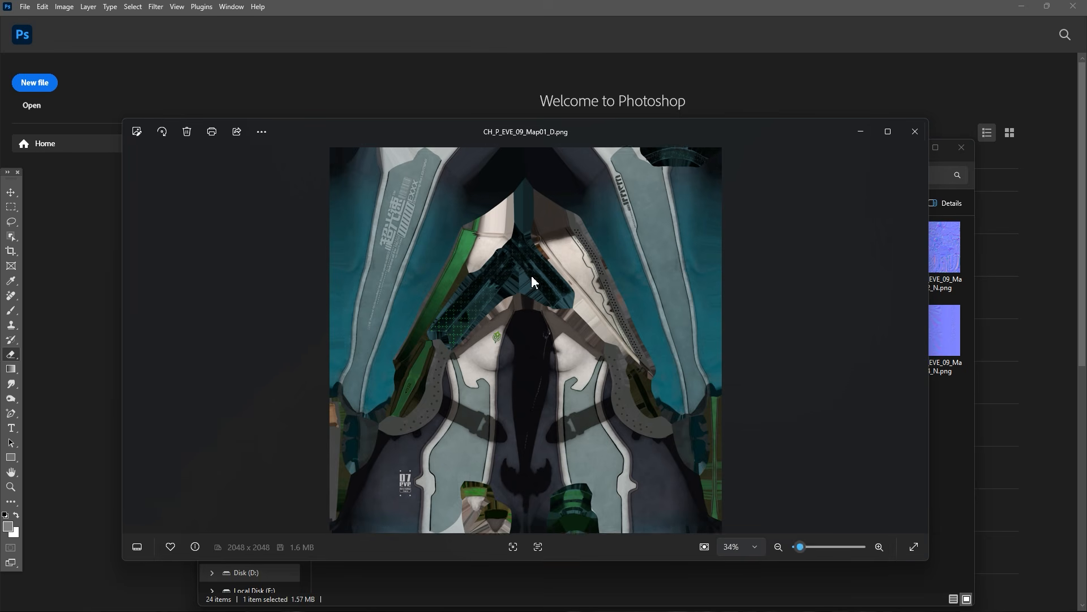
click(908, 137)
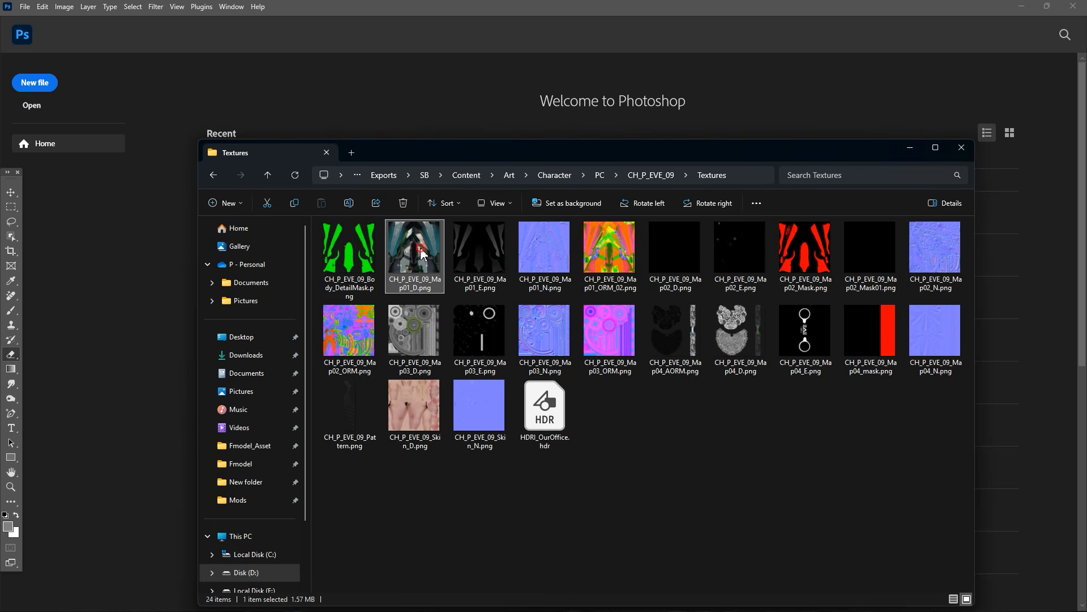
drag(425, 192, 419, 79)
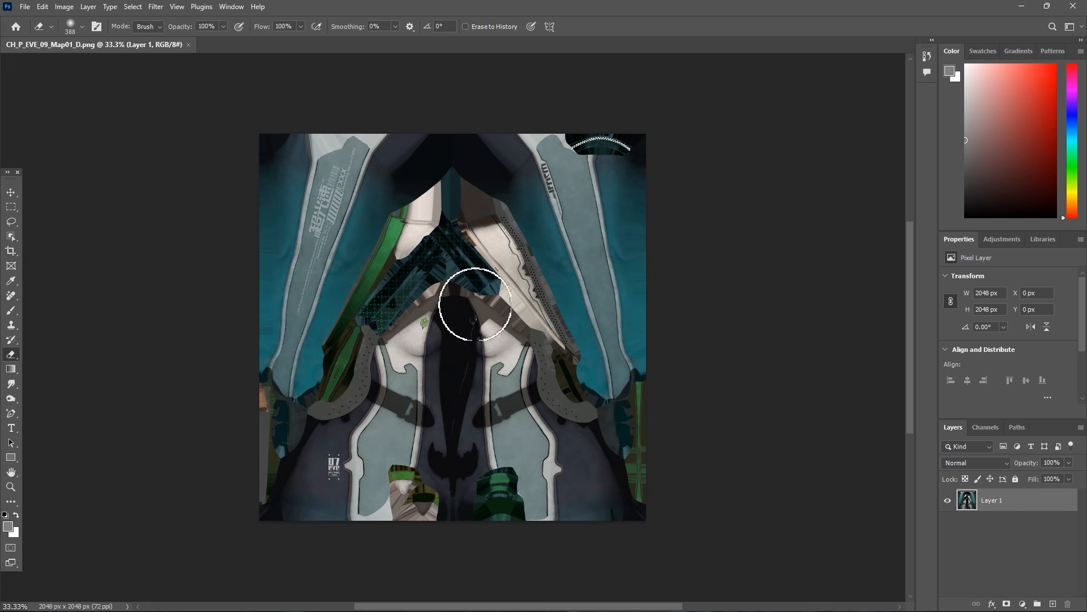
Set the foreground colour to white (ffffff) and paint over the whole CH_P_EVE_09_Map01_D.png texture with the Brush tool
click(12, 310)
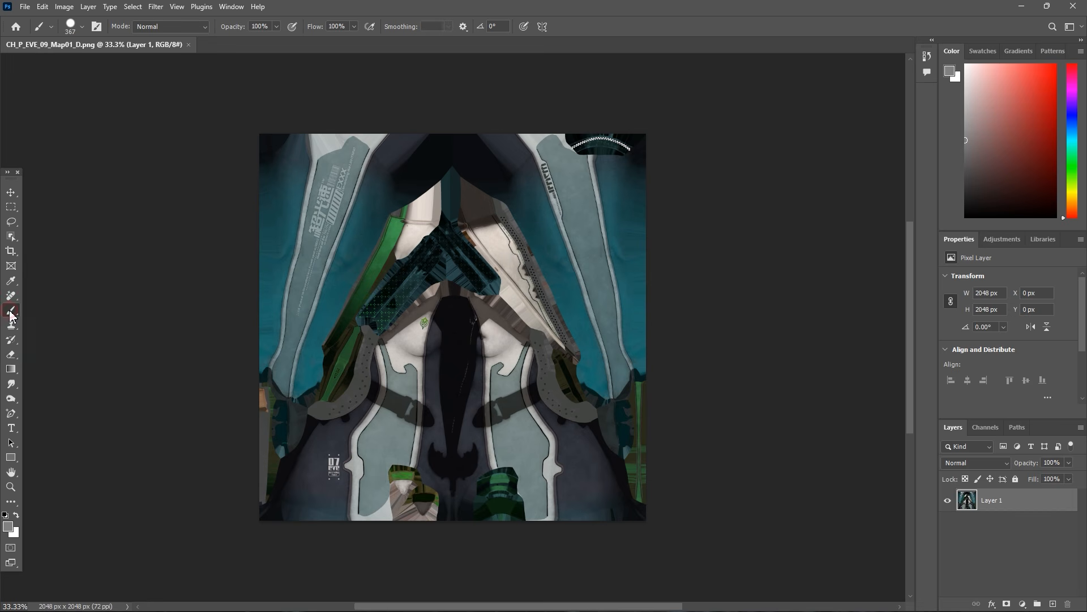
click(8, 526)
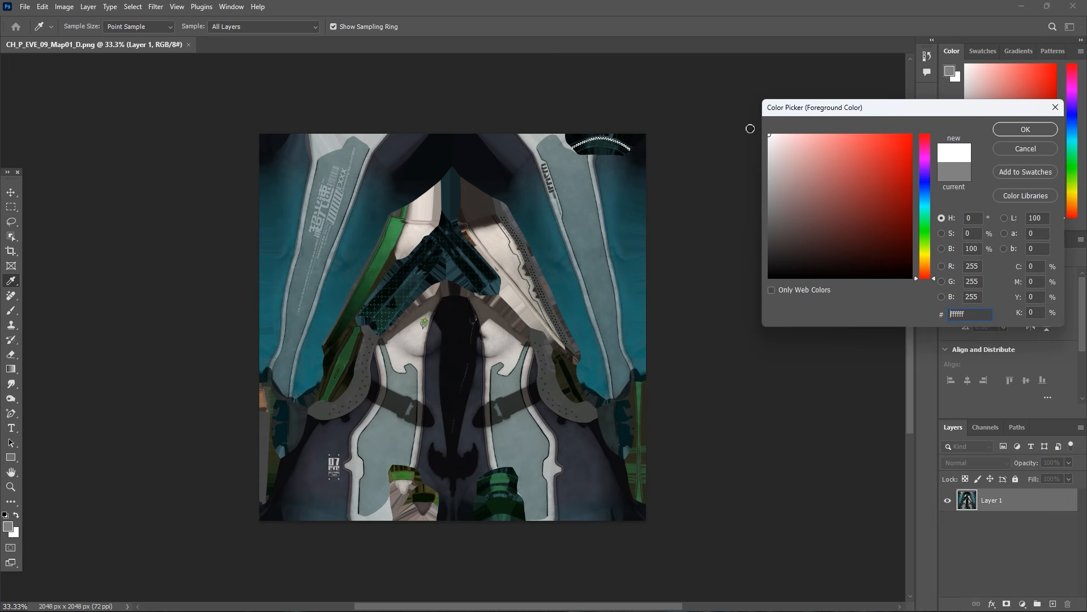
click(1055, 130)
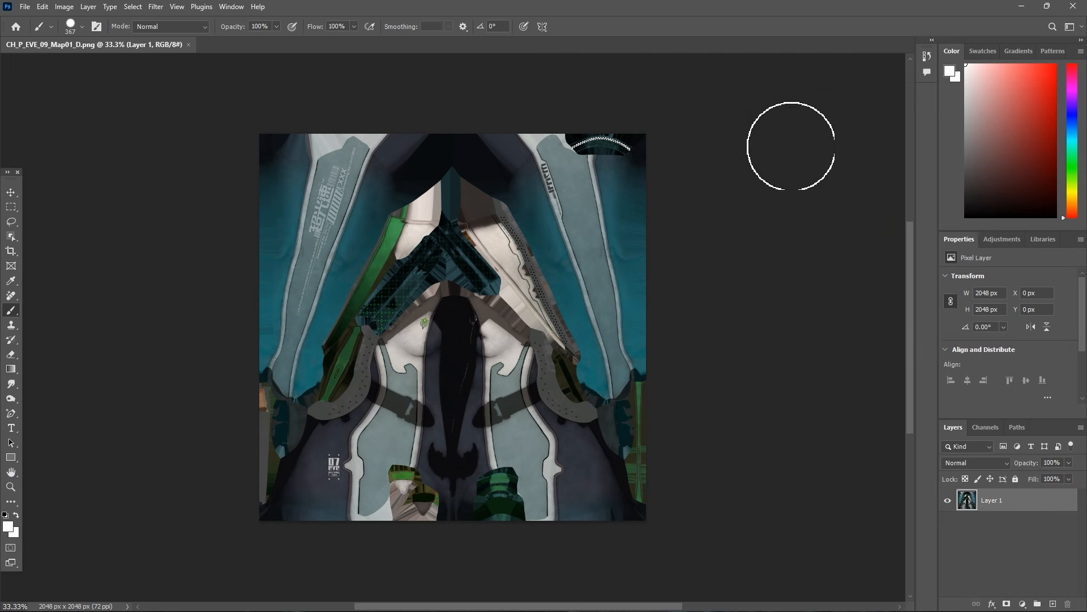
drag(667, 150, 589, 148)
mouse_move(438, 152)
mouse_down()
mouse_move(286, 158)
mouse_move(332, 177)
mouse_move(597, 182)
mouse_move(272, 490)
mouse_move(531, 515)
mouse_move(675, 507)
mouse_up()
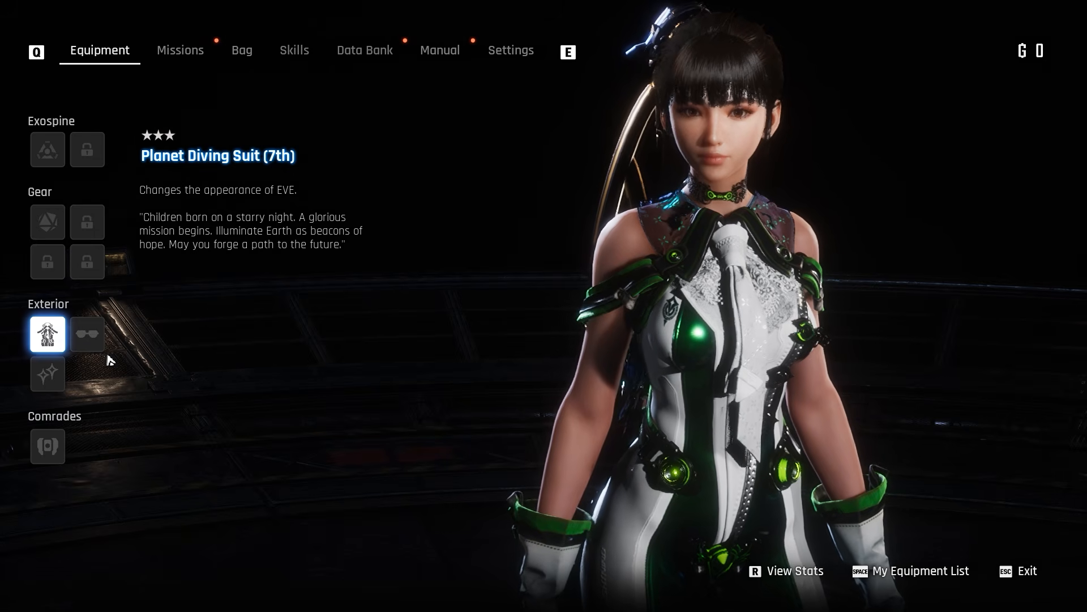
In Stellar Blade, open the Nano Suit list and rotate EVE to inspect the Planet Diving Suit (7th) from all sides
click(56, 342)
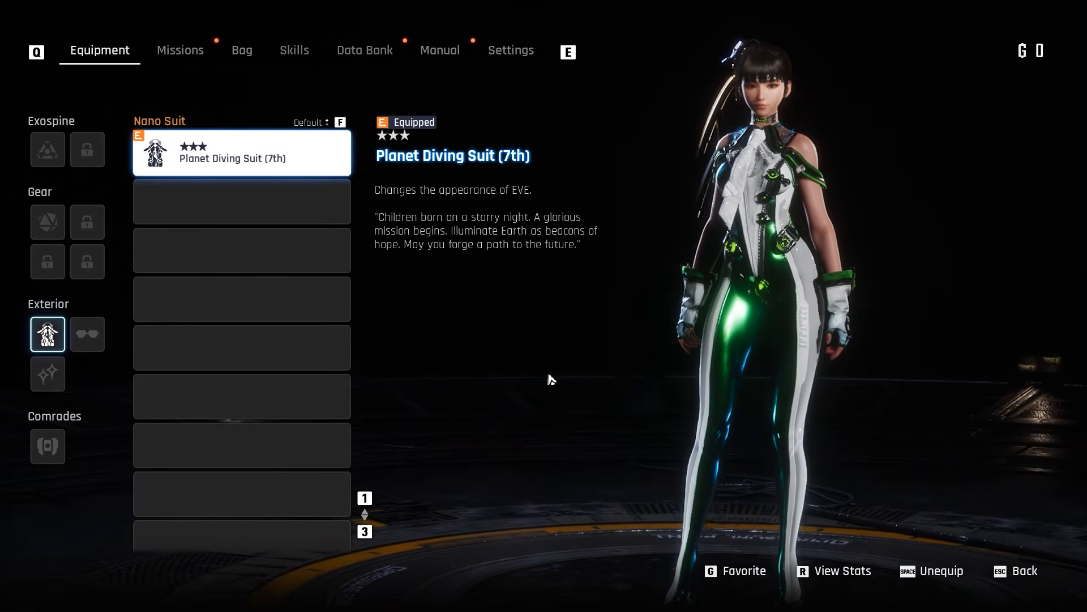
drag(900, 381, 374, 375)
drag(717, 372, 241, 372)
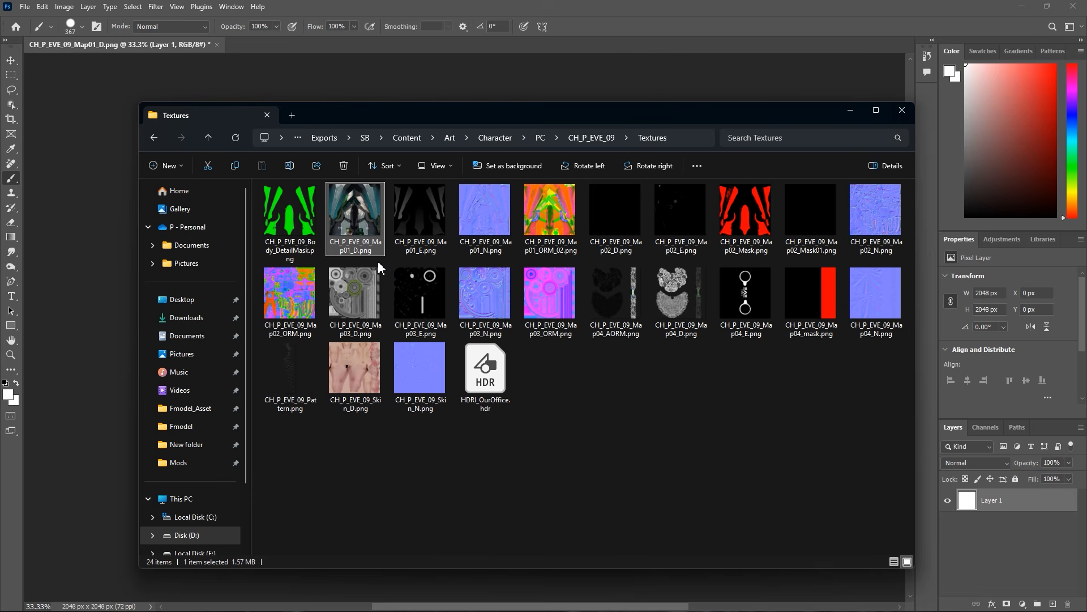
Open CH_P_EVE_09_Body_DetailMask.png from the Textures folder as a separate Photoshop document and undo a trial white brush stroke
click(295, 227)
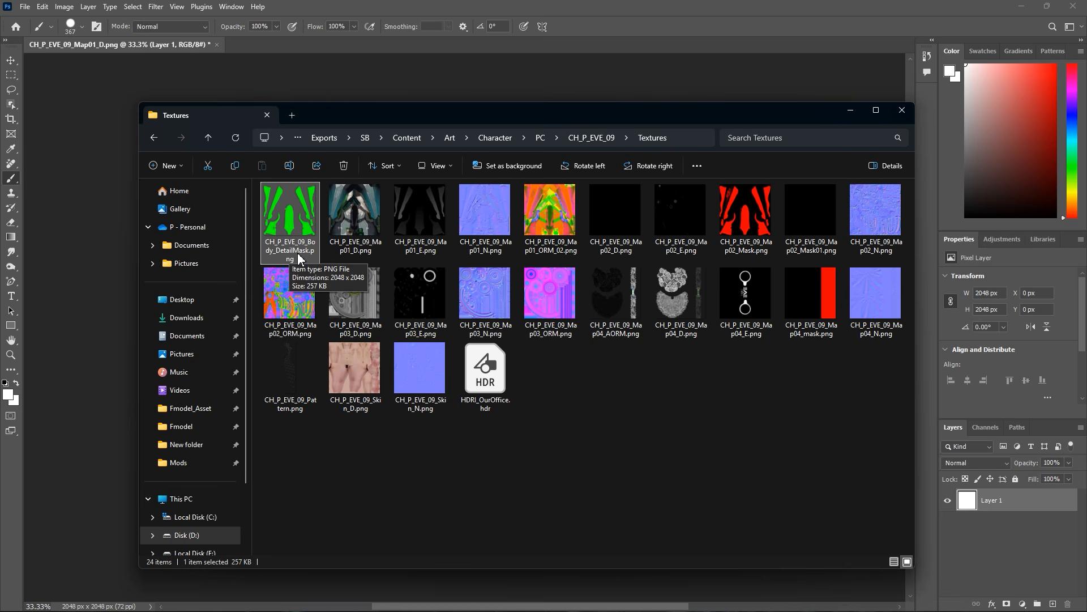
drag(296, 228, 373, 49)
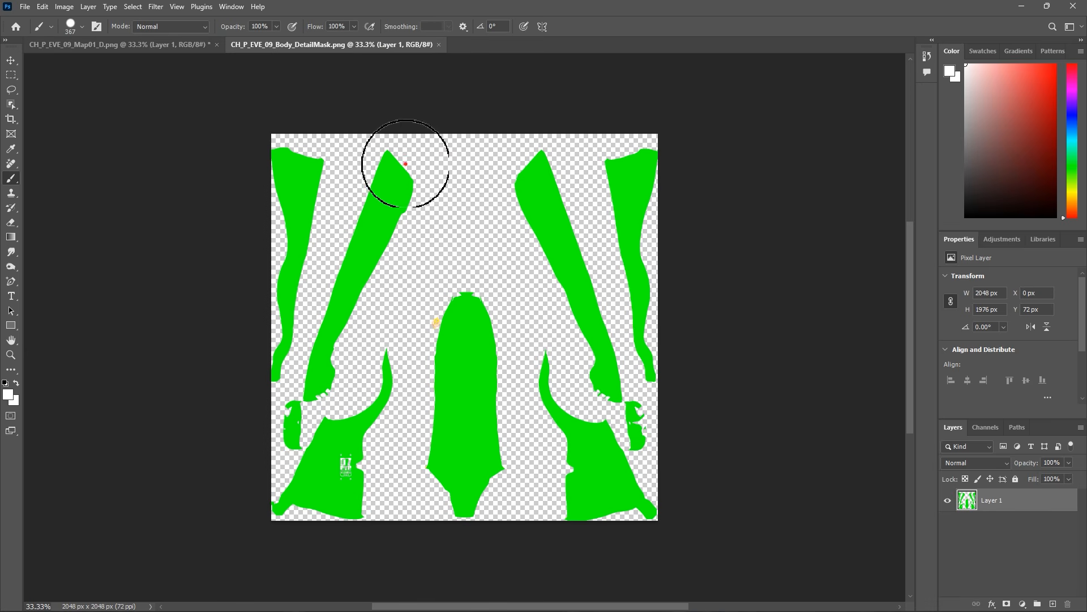
mouse_move(406, 164)
mouse_down()
mouse_move(345, 271)
mouse_move(595, 437)
mouse_move(417, 383)
mouse_move(325, 205)
mouse_move(582, 274)
mouse_move(427, 248)
mouse_up()
key(ctrl+z)
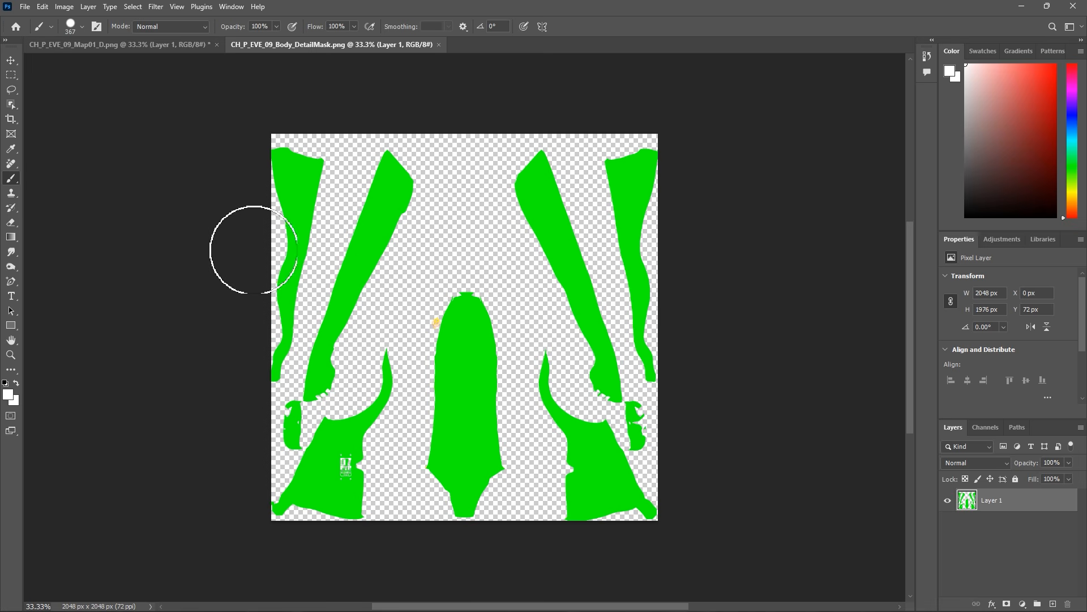
Erase all the green areas of the CH_P_EVE_09_Body_DetailMask.png layer with the Eraser tool
click(12, 222)
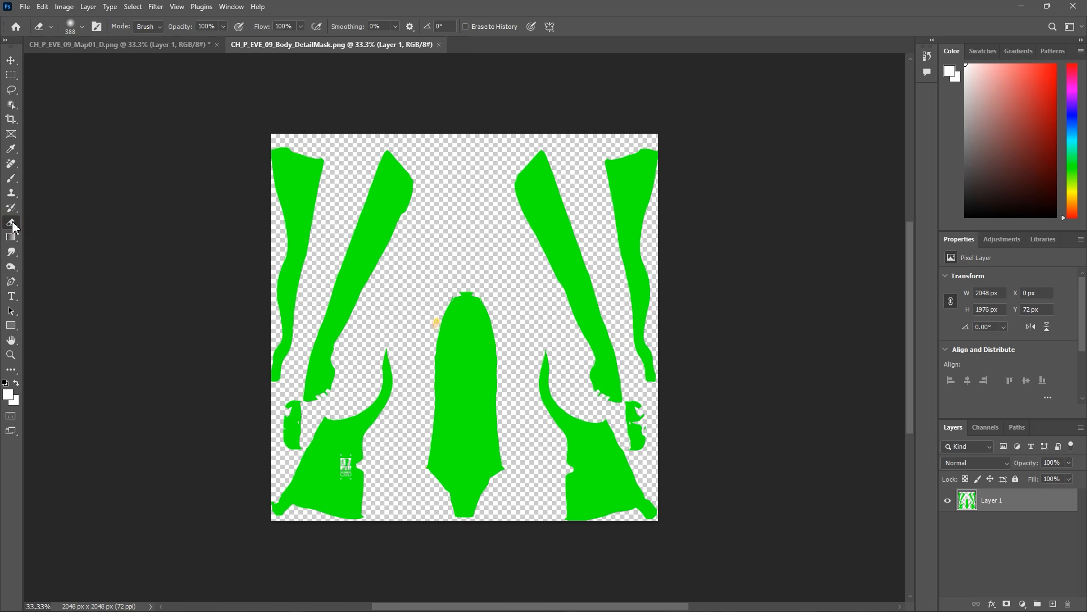
drag(300, 173, 248, 459)
mouse_move(280, 135)
mouse_down()
mouse_move(278, 503)
mouse_move(558, 504)
mouse_move(466, 407)
mouse_move(490, 404)
mouse_up()
alt+right_click(491, 404)
mouse_move(642, 401)
mouse_down()
mouse_move(478, 456)
mouse_move(593, 466)
mouse_move(334, 316)
mouse_move(626, 151)
mouse_move(558, 498)
mouse_up()
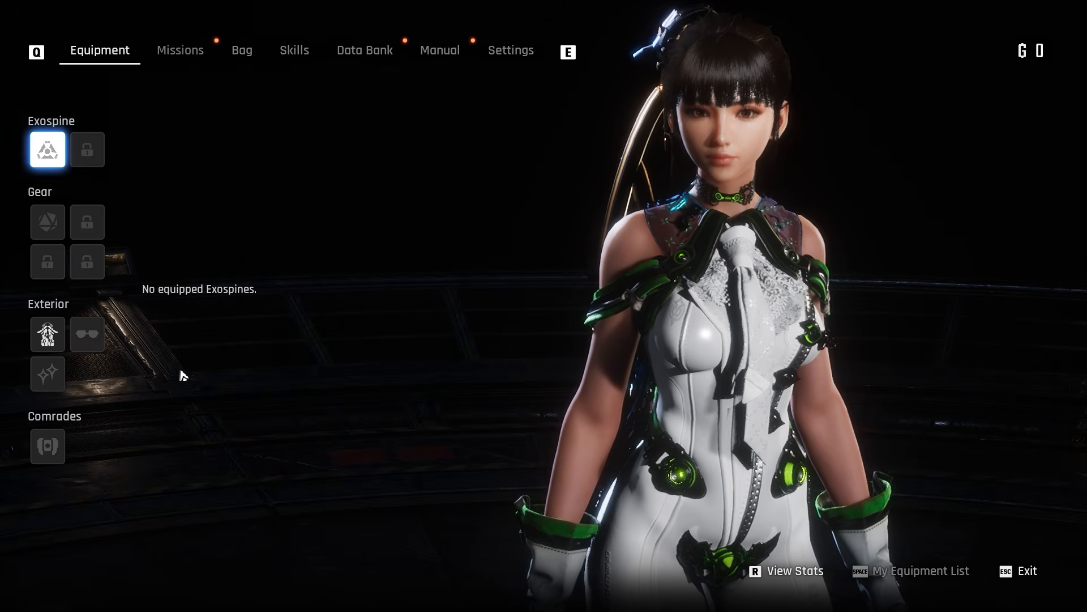
Open the Nano Suit list in Stellar Blade and turn EVE around to check the suit with the detail mask erased
click(48, 333)
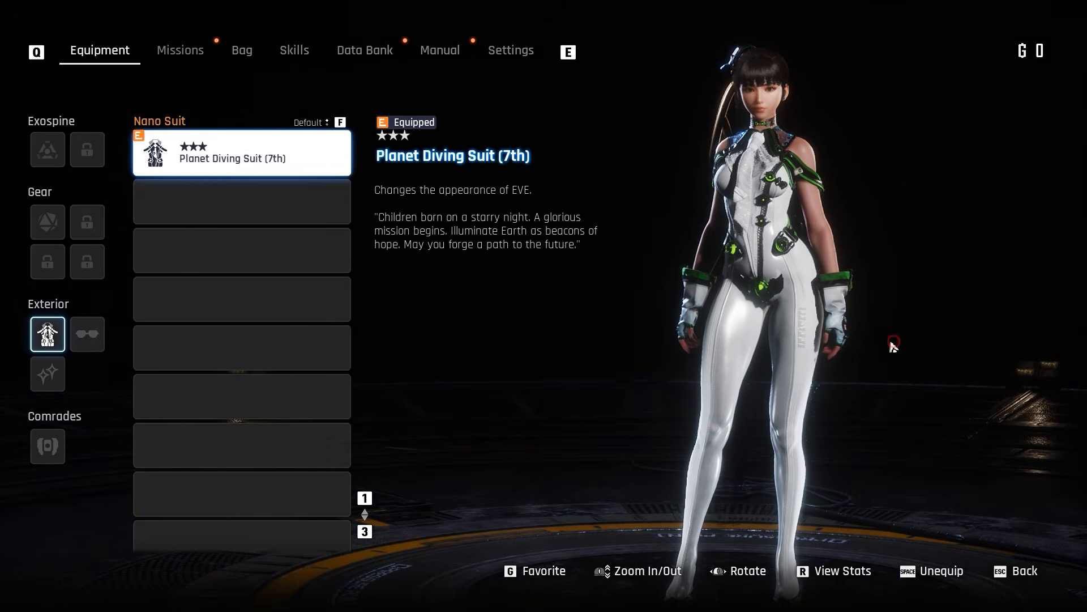
drag(892, 343, 236, 347)
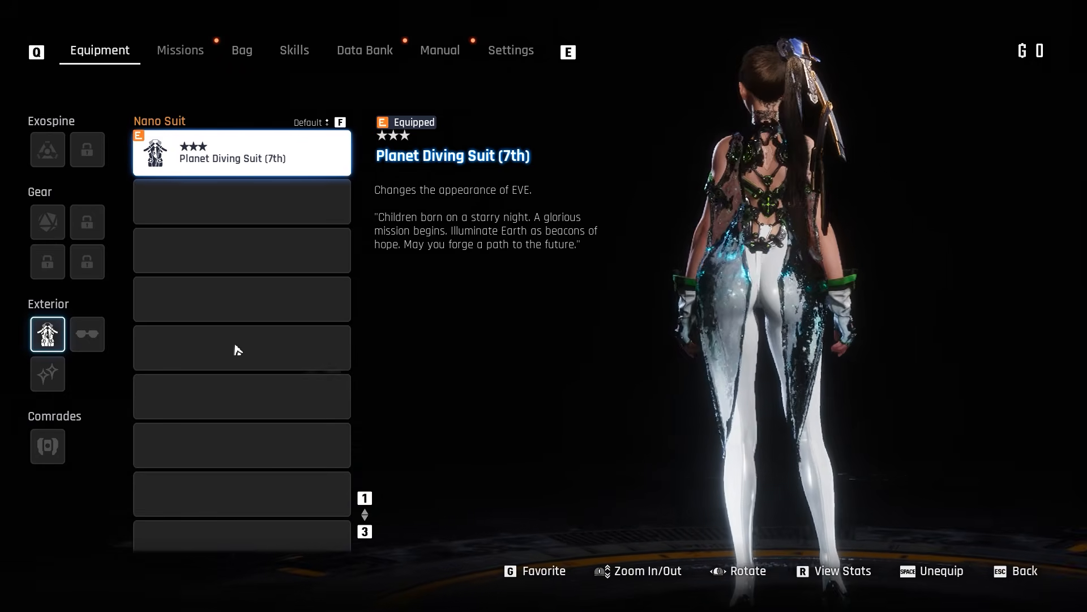
drag(930, 347, 311, 345)
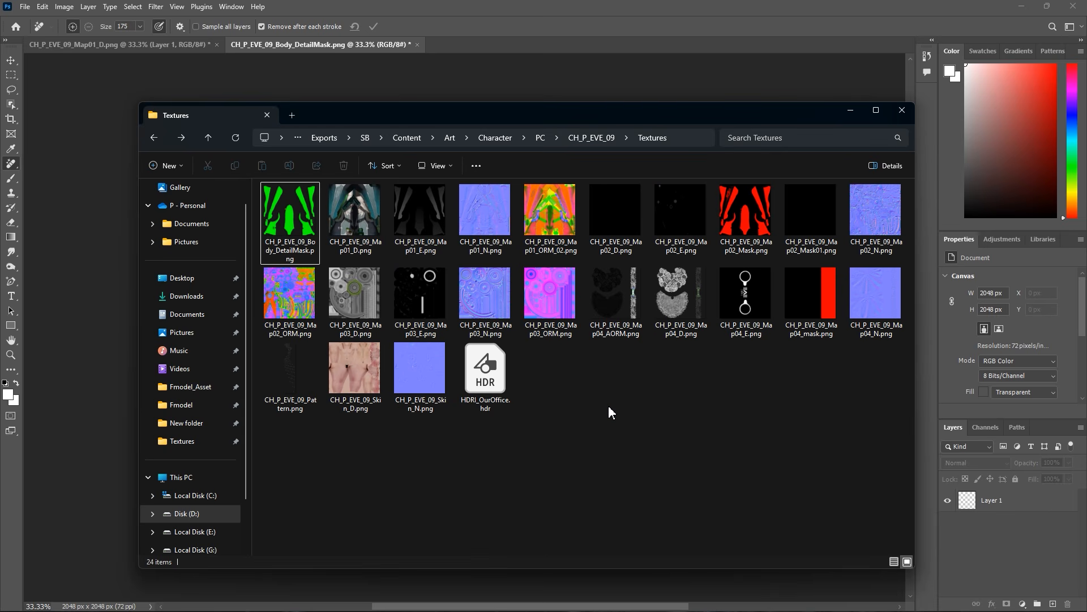
Open CH_P_EVE_09_Skin_D.png from the Textures folder as a separate Photoshop document and activate the Move tool
click(363, 376)
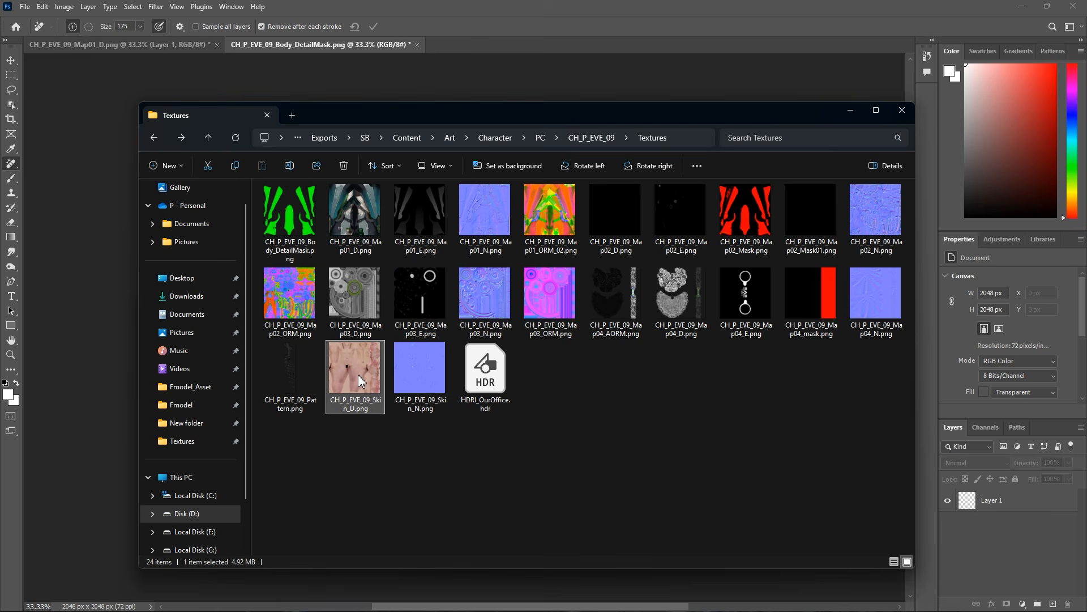
drag(357, 382, 529, 43)
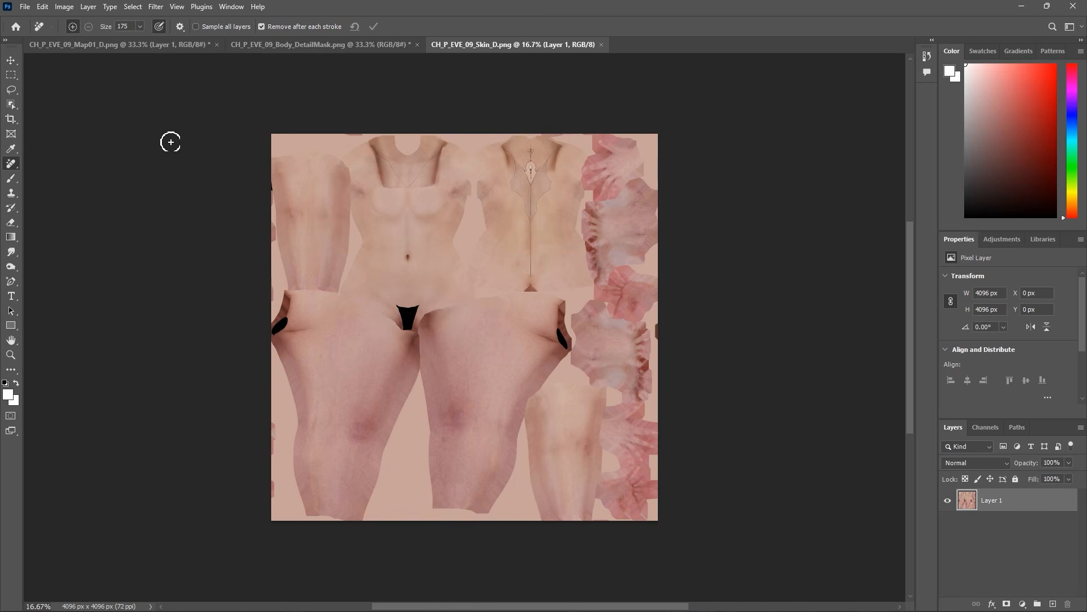
click(10, 60)
click(127, 146)
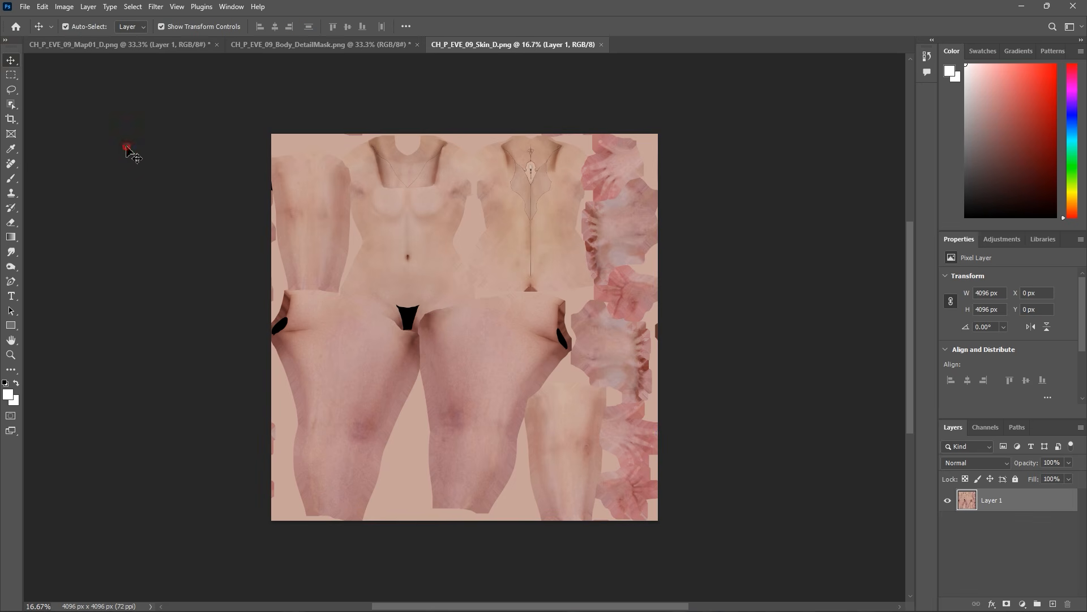
Place hicli123part.com (3).png from the tattoo PNG folder onto the skin texture, over the upper-left limb at about X 453, Y 1088 px
key(alt+Tab)
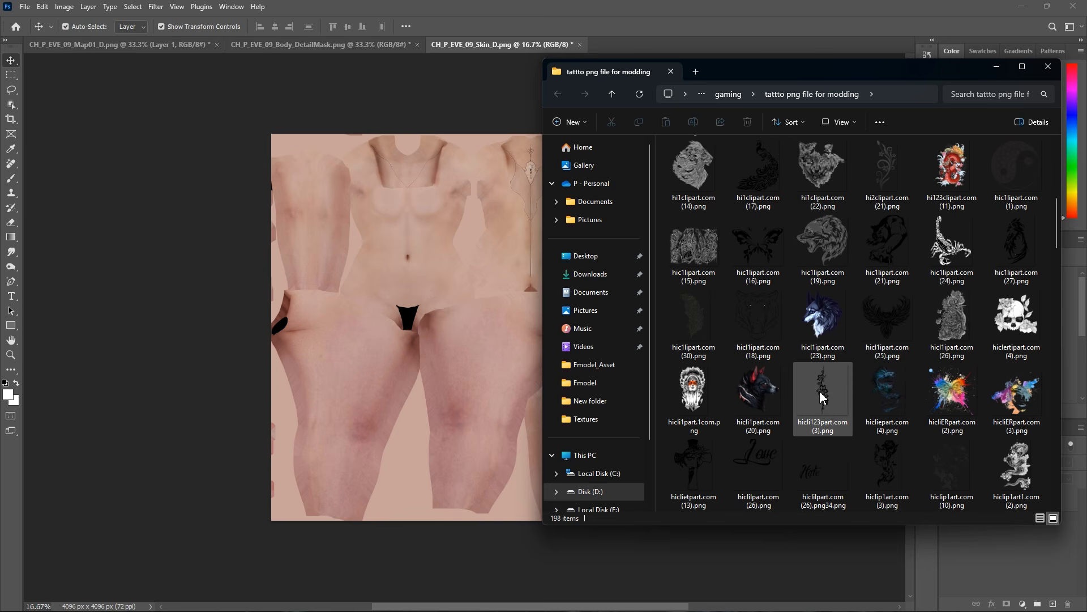
drag(821, 391, 389, 251)
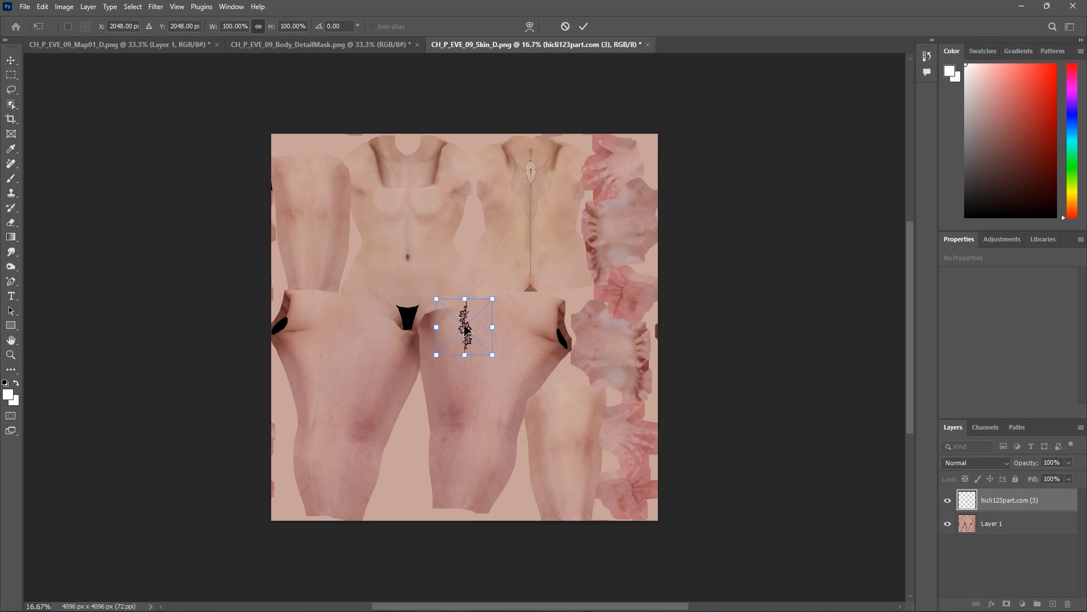
drag(464, 328, 314, 238)
scroll(270, 205, up, 1)
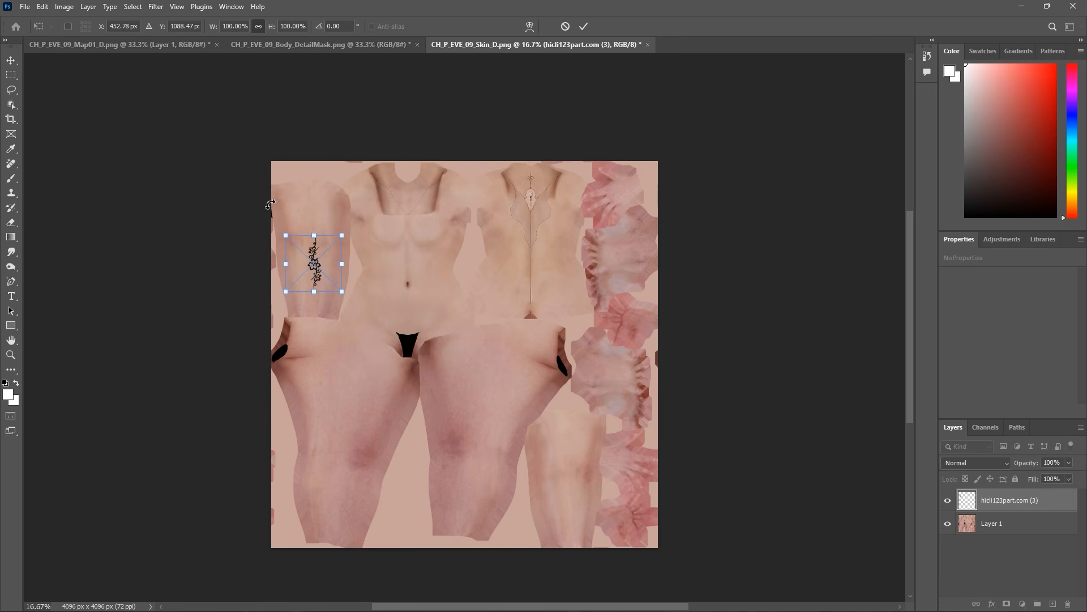
scroll(264, 232, up, 5)
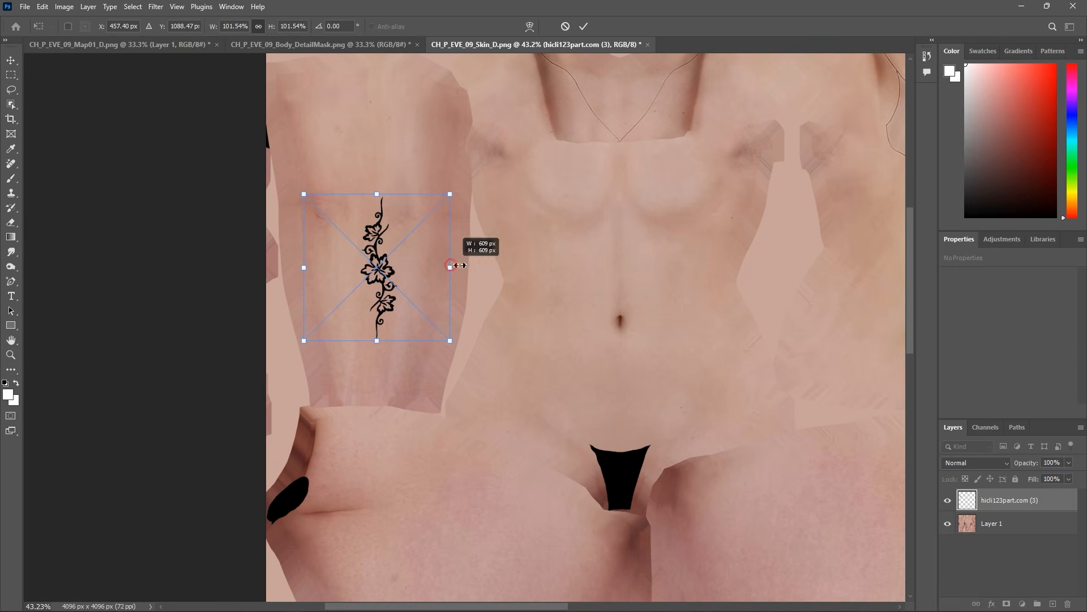
Resize the placed floral tattoo, adjust its position on the upper-left limb of the skin texture, and commit the transform
drag(451, 265, 504, 232)
drag(434, 233, 364, 232)
drag(285, 233, 401, 285)
drag(499, 282, 499, 296)
drag(389, 296, 403, 296)
click(583, 26)
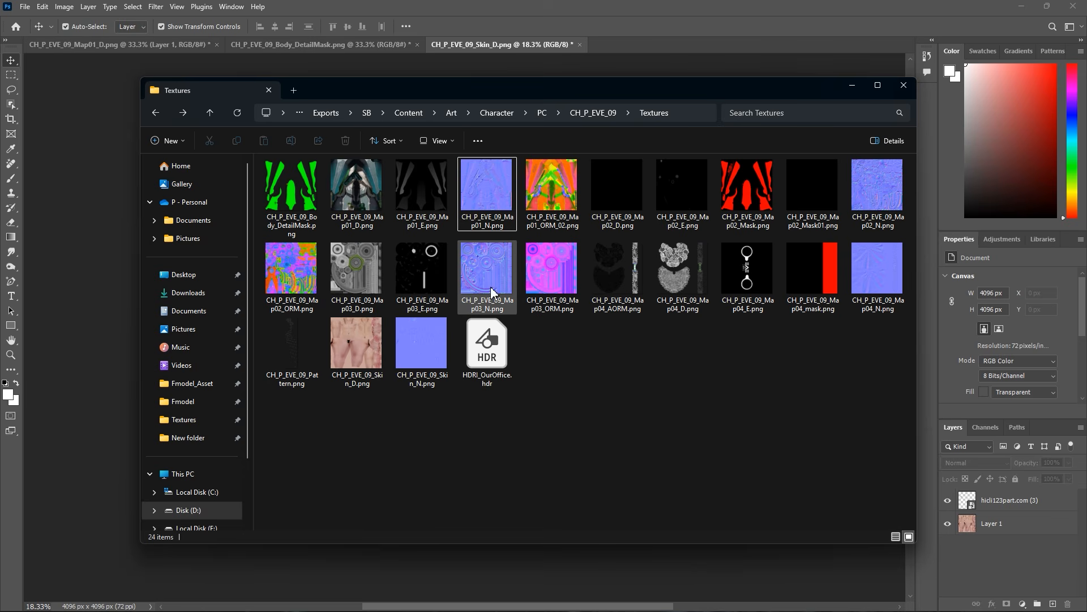
Open the CH_P_EVE_09_Map01_N.png normal map from the Textures folder as a separate Photoshop document
click(497, 183)
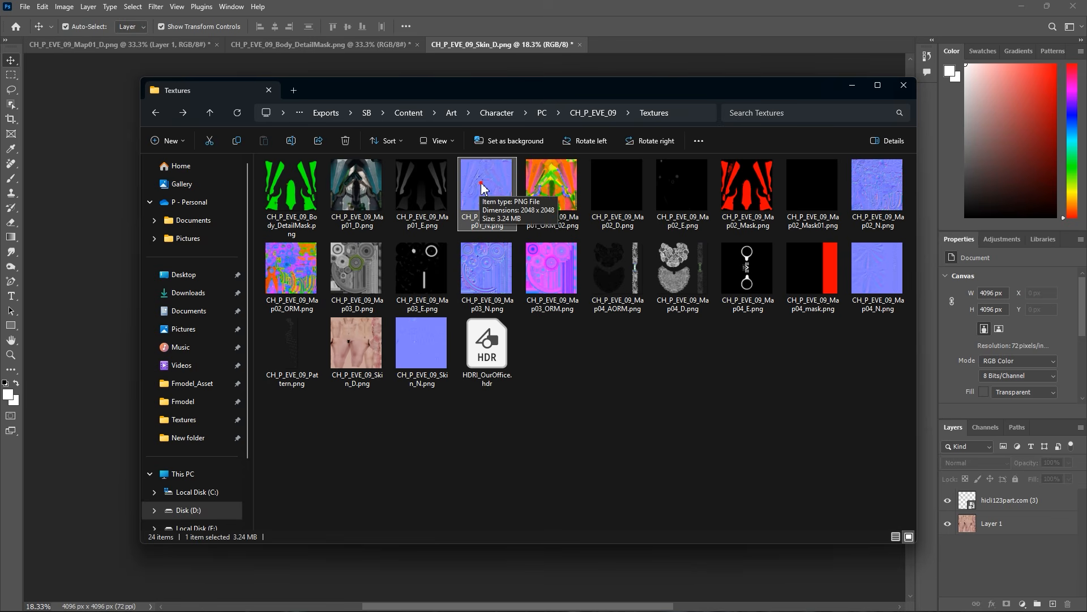
drag(480, 189, 646, 43)
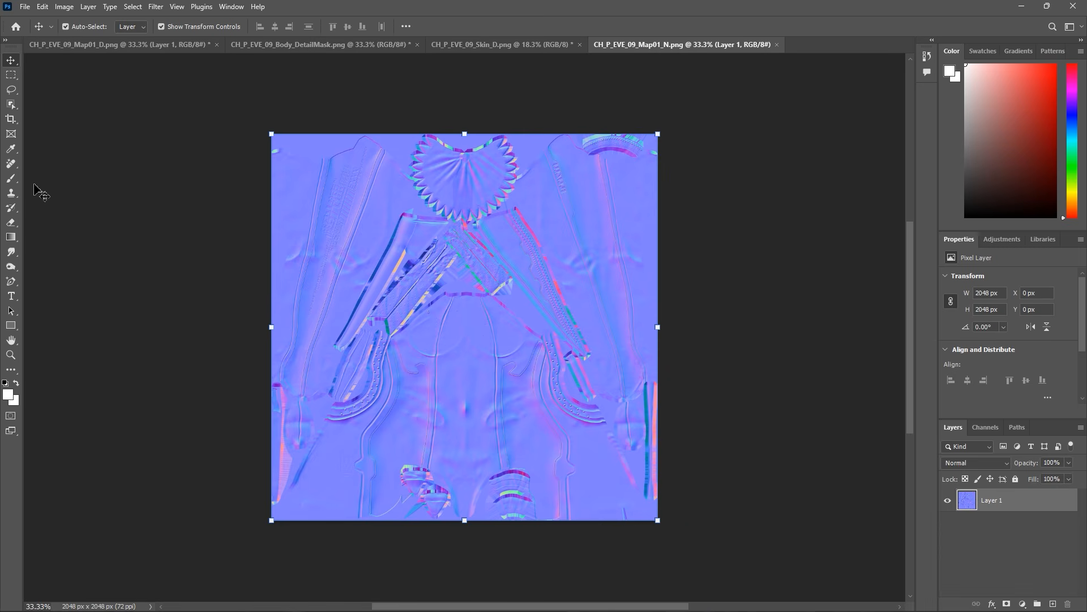
Sample the flat blue of the normal map and brush it over the seam and fold details
click(12, 179)
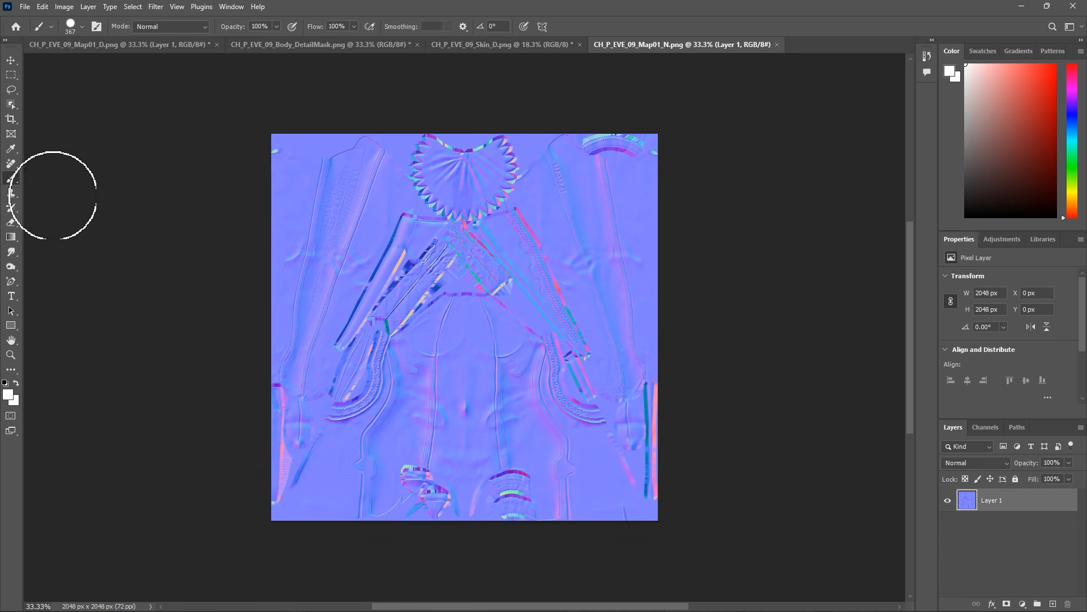
alt+click(286, 208)
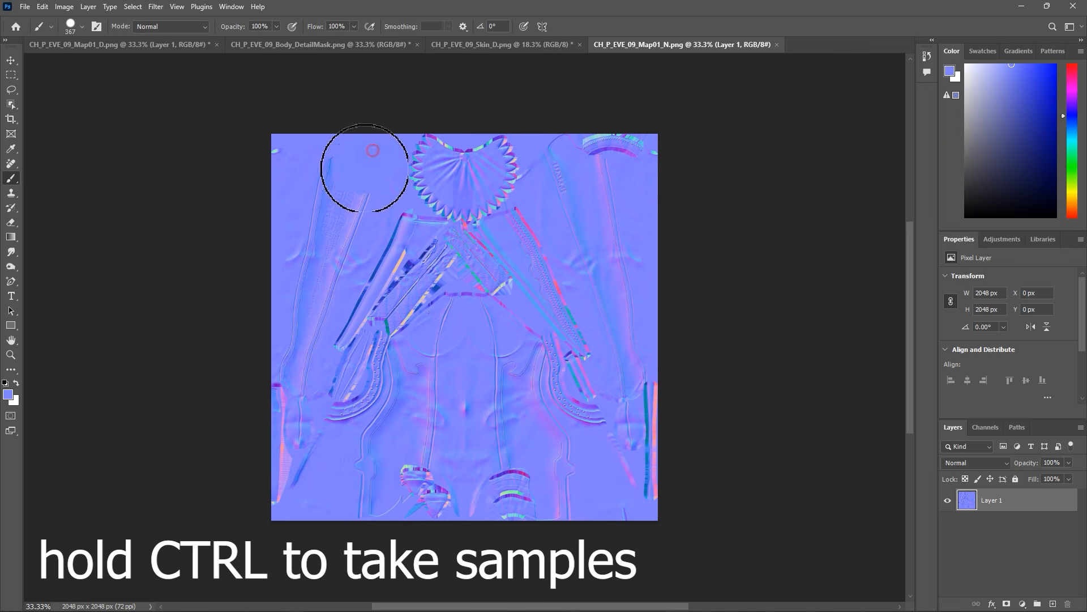
mouse_move(365, 168)
mouse_down()
mouse_move(260, 432)
mouse_move(272, 109)
mouse_move(303, 496)
mouse_move(303, 466)
mouse_move(265, 418)
mouse_move(266, 355)
mouse_up()
mouse_move(589, 225)
mouse_down()
mouse_move(694, 296)
mouse_move(728, 146)
mouse_move(405, 281)
mouse_up()
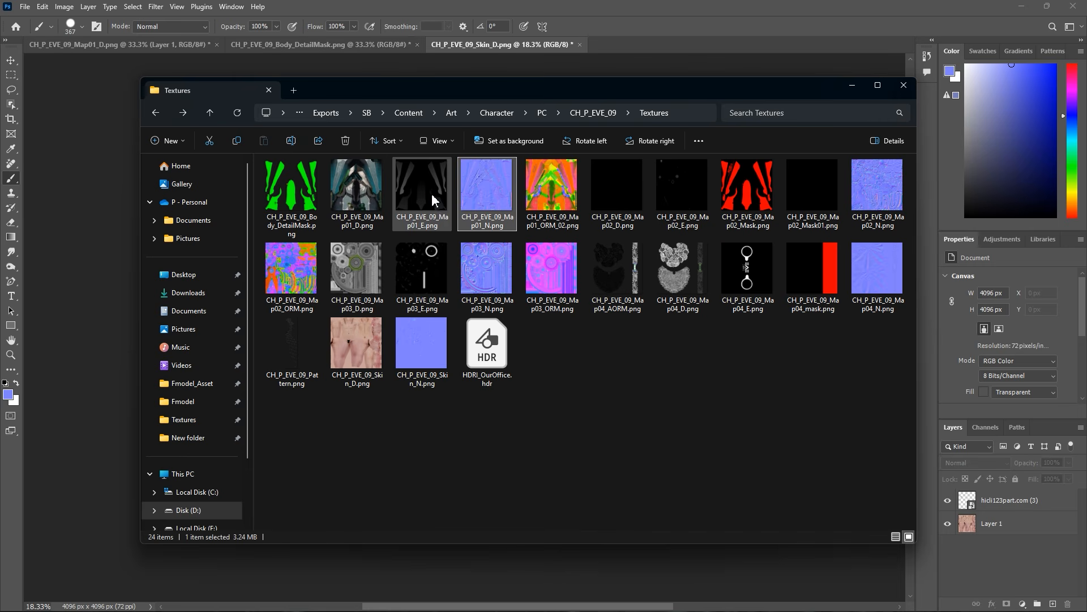
Open CH_P_EVE_09_Map01_E.png from the Textures folder and paint black over its grey shapes with a 38 px brush
click(411, 224)
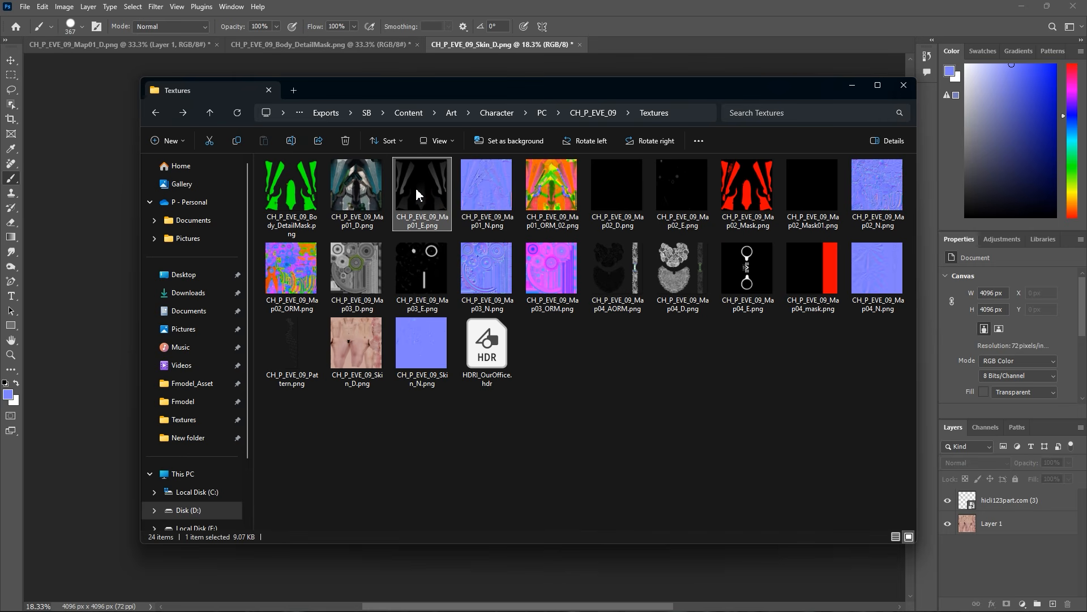
drag(416, 196, 650, 48)
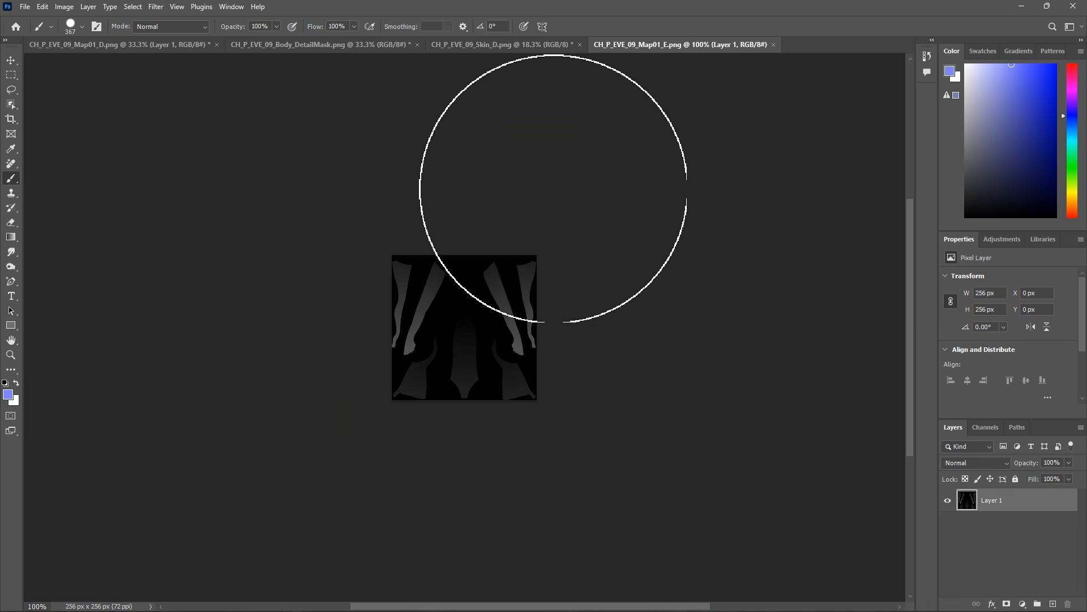
drag(496, 311, 328, 321)
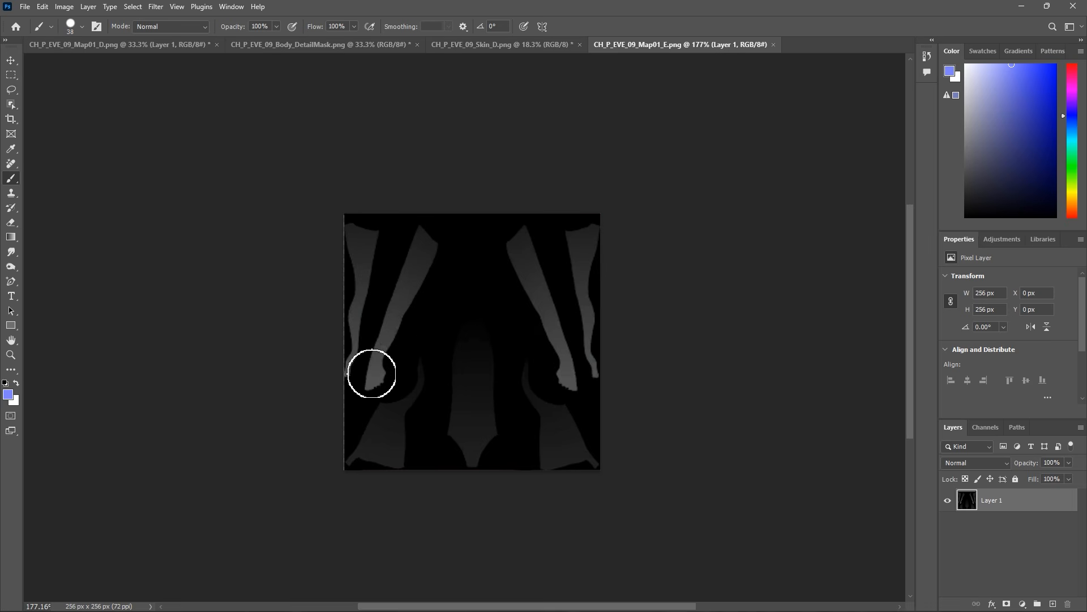
key(d)
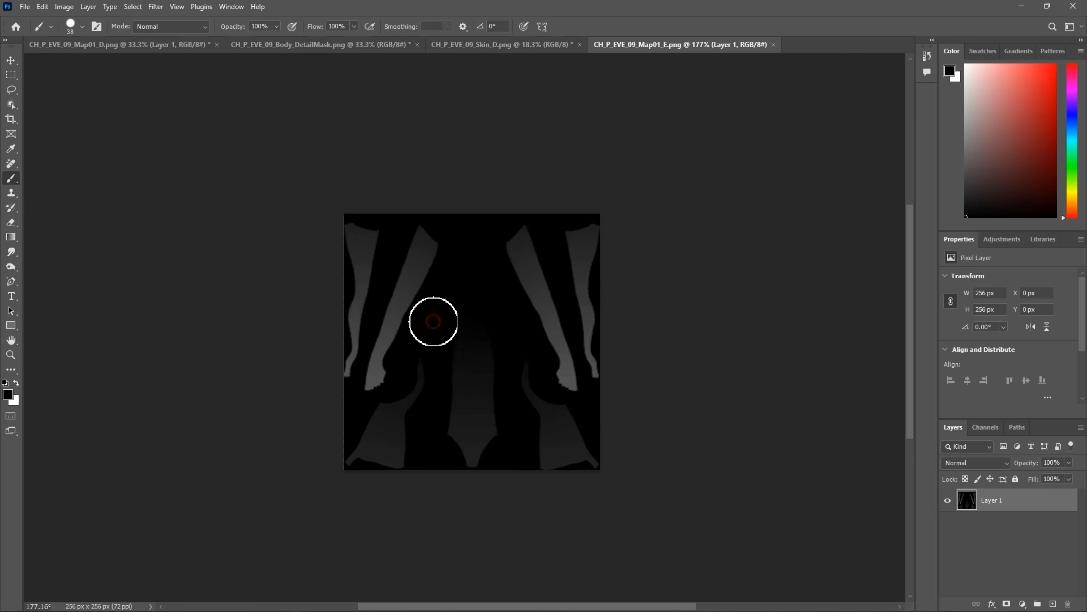
mouse_move(437, 238)
mouse_down()
mouse_move(441, 170)
mouse_move(356, 238)
mouse_up()
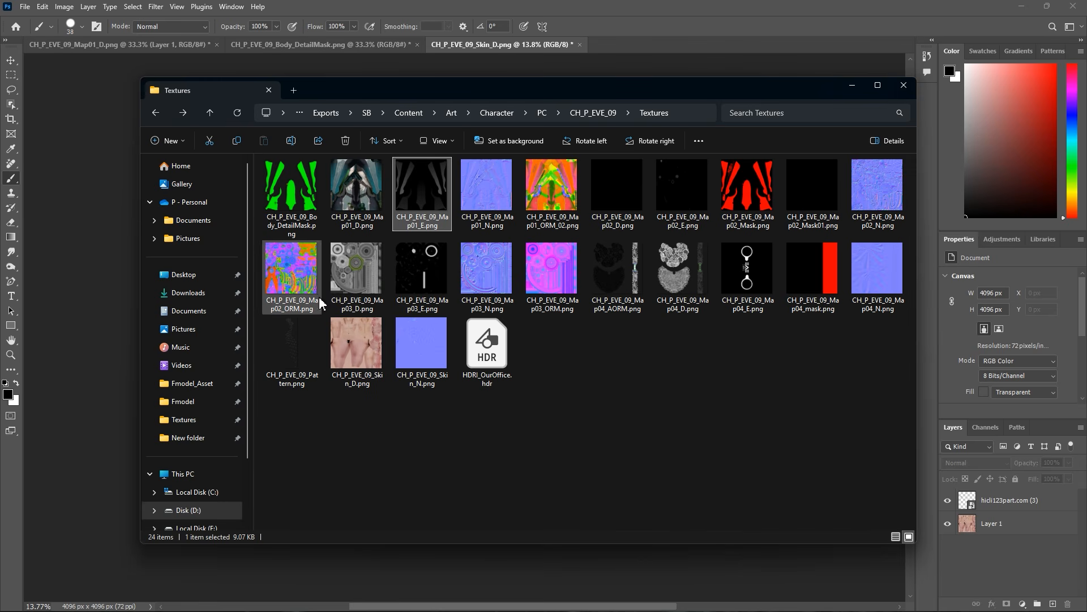
Open CH_P_EVE_09_Map02_ORM.png from the Textures folder as a separate Photoshop document
click(305, 280)
drag(293, 278, 628, 52)
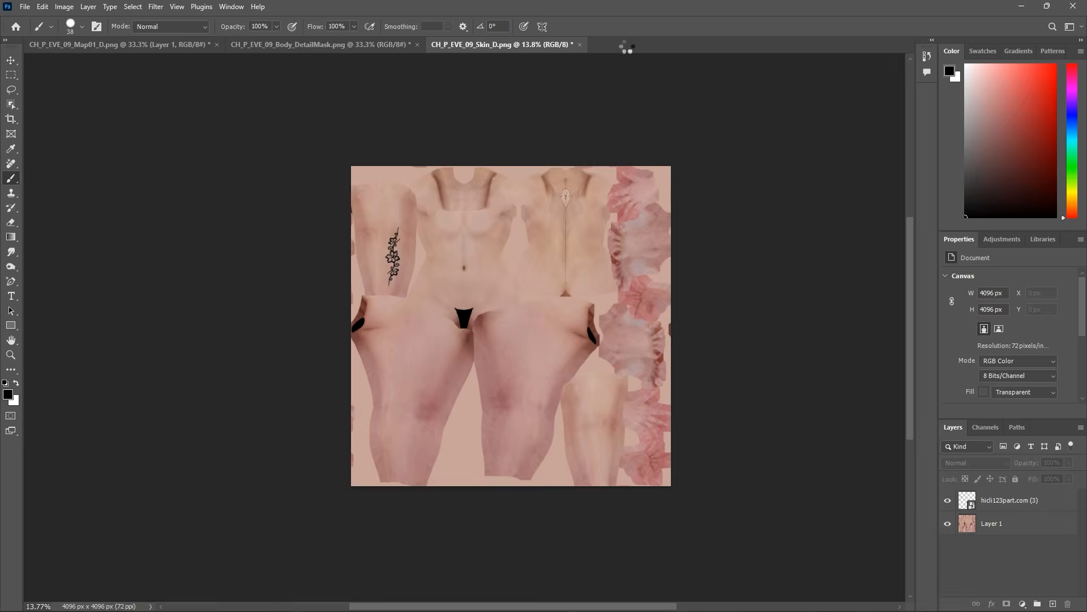
scroll(470, 221, up, 4)
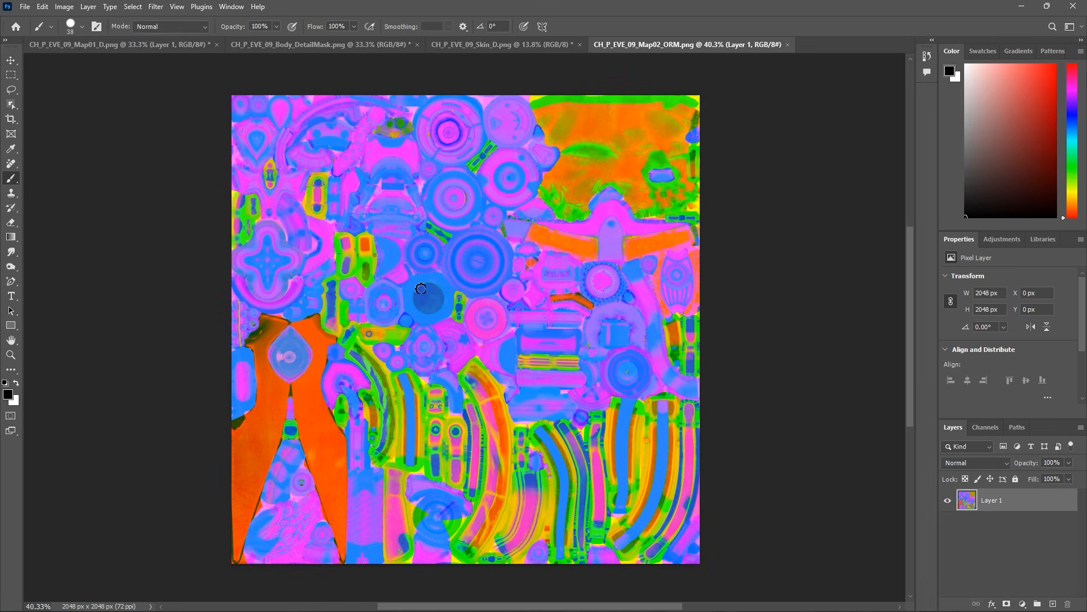
Set the foreground colour to a bright yellow with hue 58° and brush it across the ORM texture
click(7, 395)
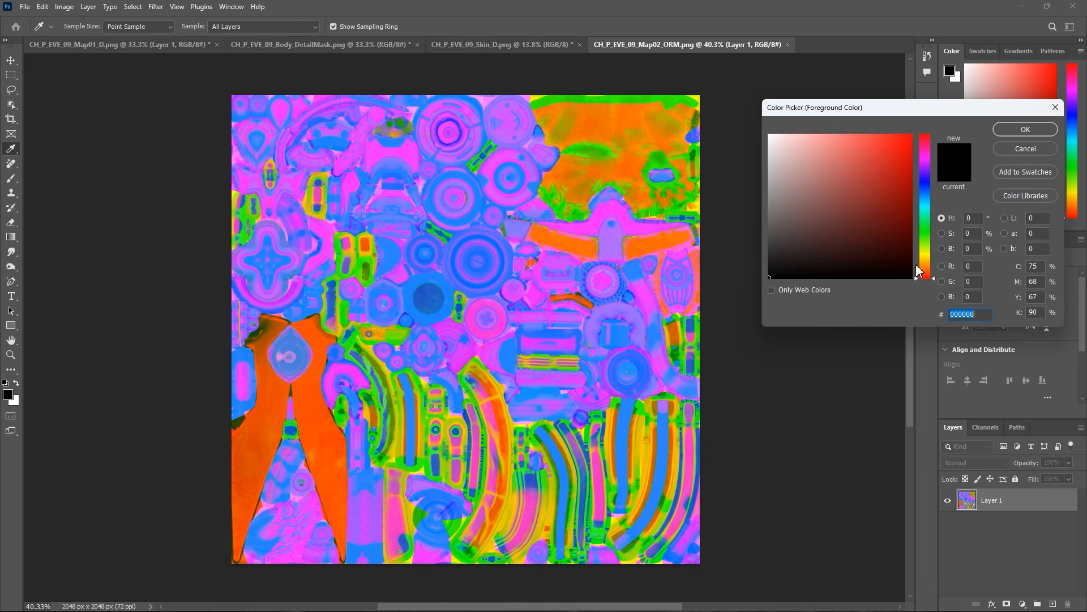
drag(916, 265, 939, 255)
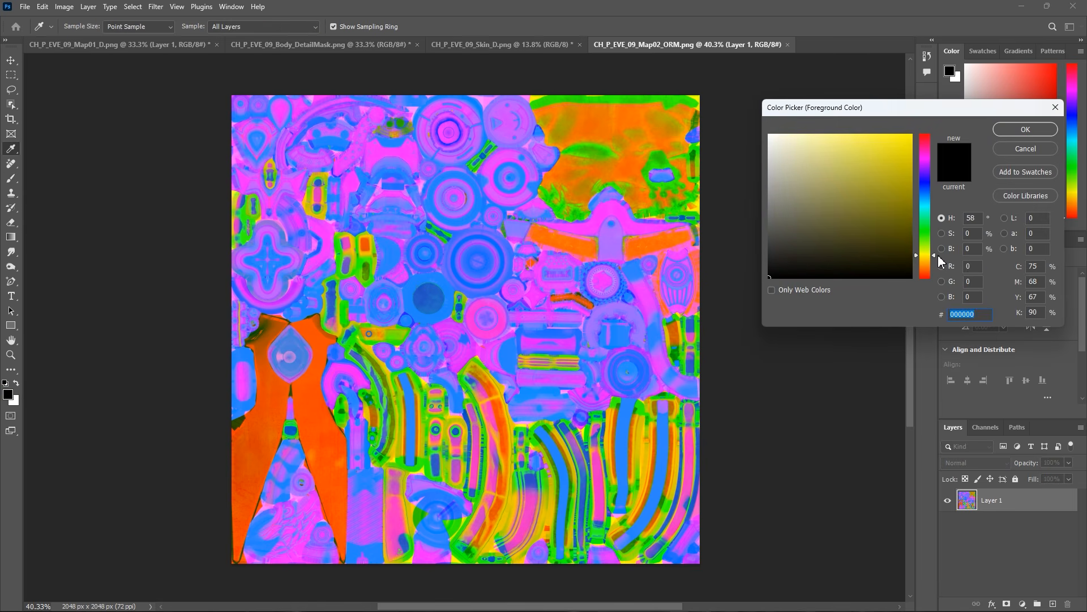
click(908, 194)
click(1025, 129)
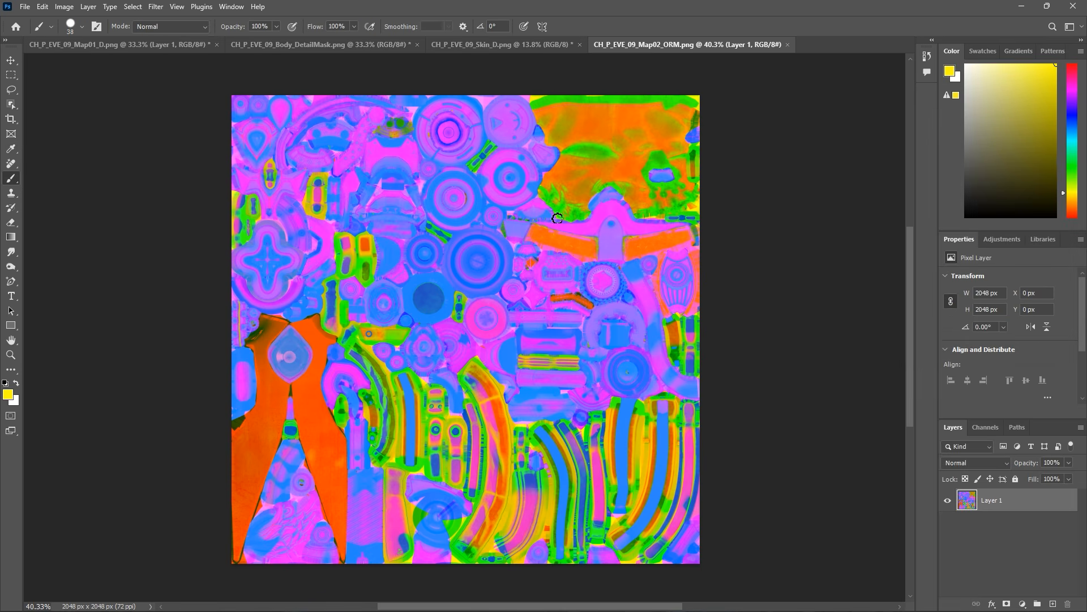
mouse_move(558, 218)
mouse_down()
mouse_move(633, 222)
mouse_move(723, 138)
mouse_move(272, 175)
mouse_move(478, 151)
mouse_move(222, 287)
mouse_move(718, 364)
mouse_move(267, 478)
mouse_up()
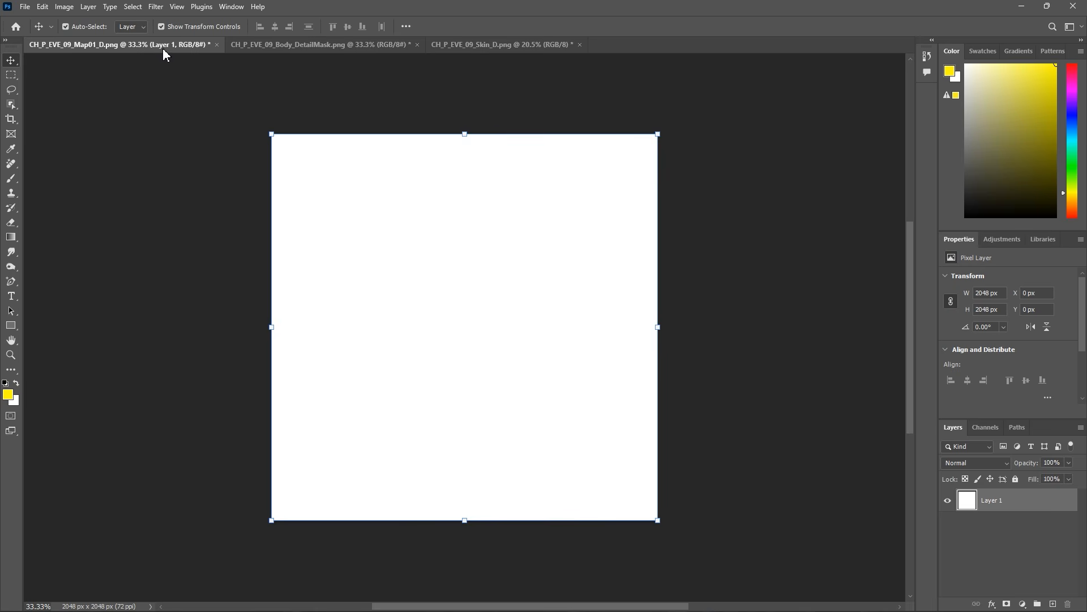
Check the edited detail mask and skin documents, and quick-export CH_P_EVE_09_Map01_D.png as PNG into the Photoshop folder in Pictures
click(264, 48)
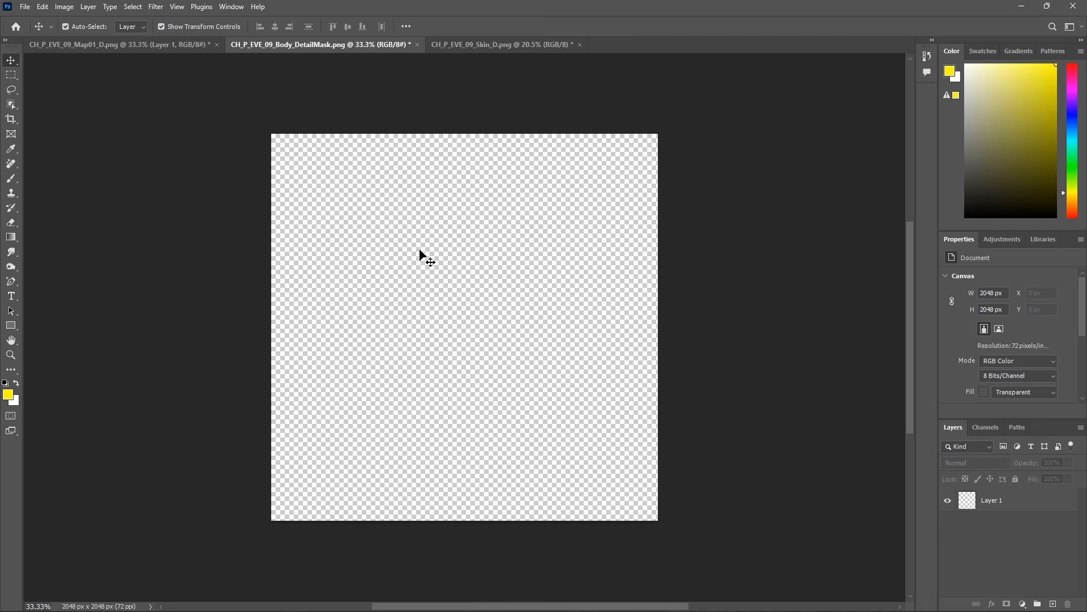
click(477, 45)
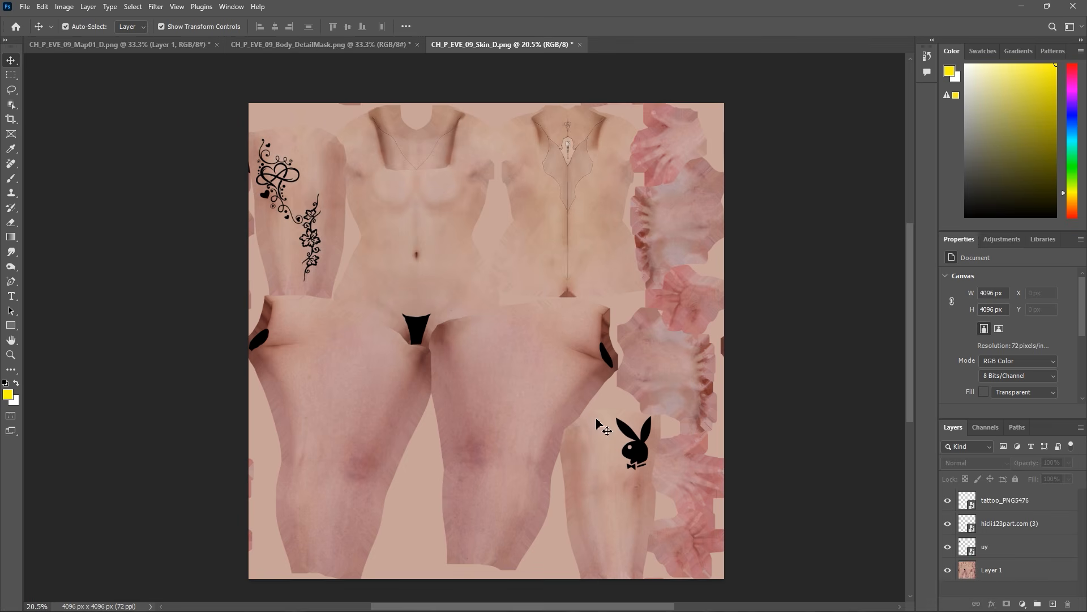
click(141, 43)
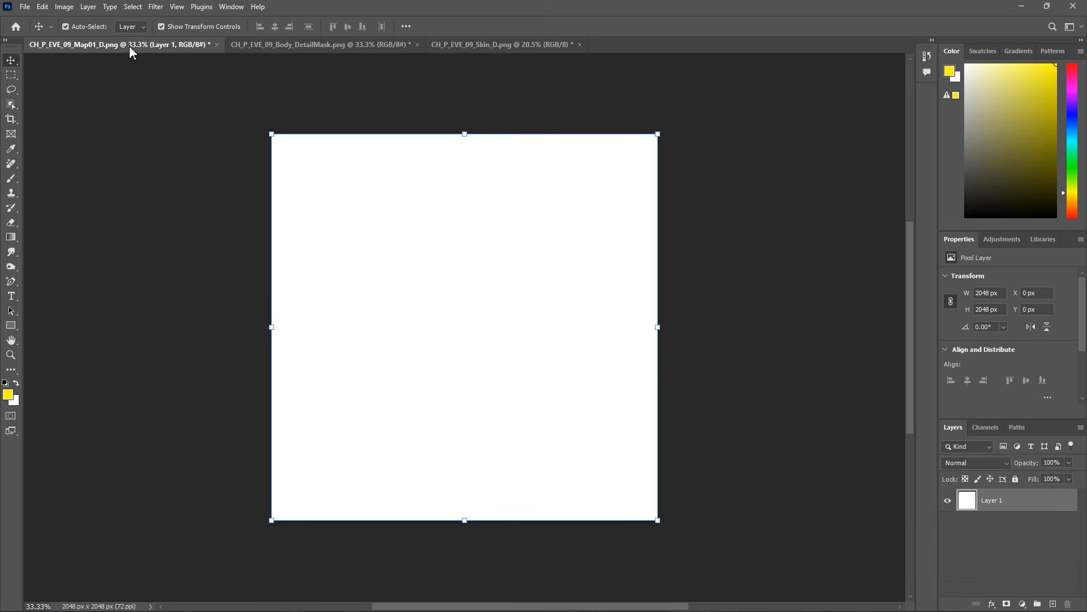
click(26, 7)
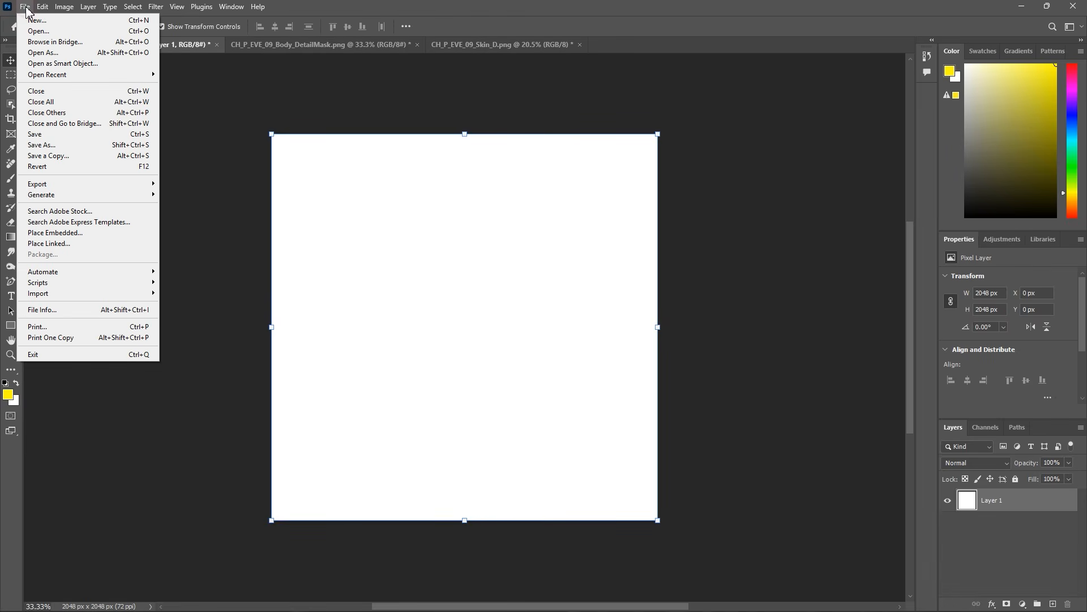
mouse_move(53, 187)
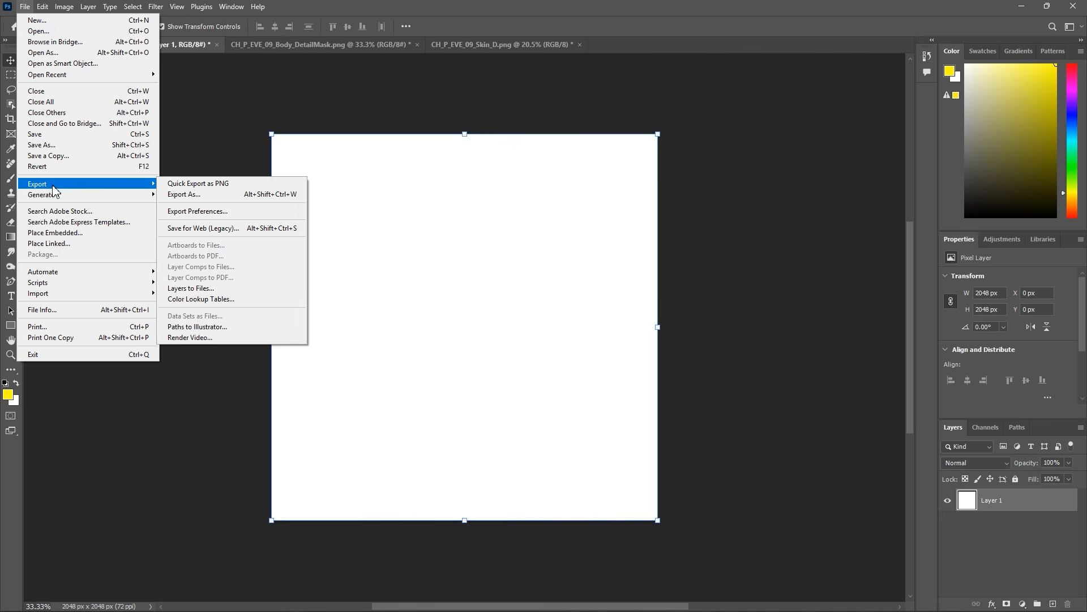
click(235, 187)
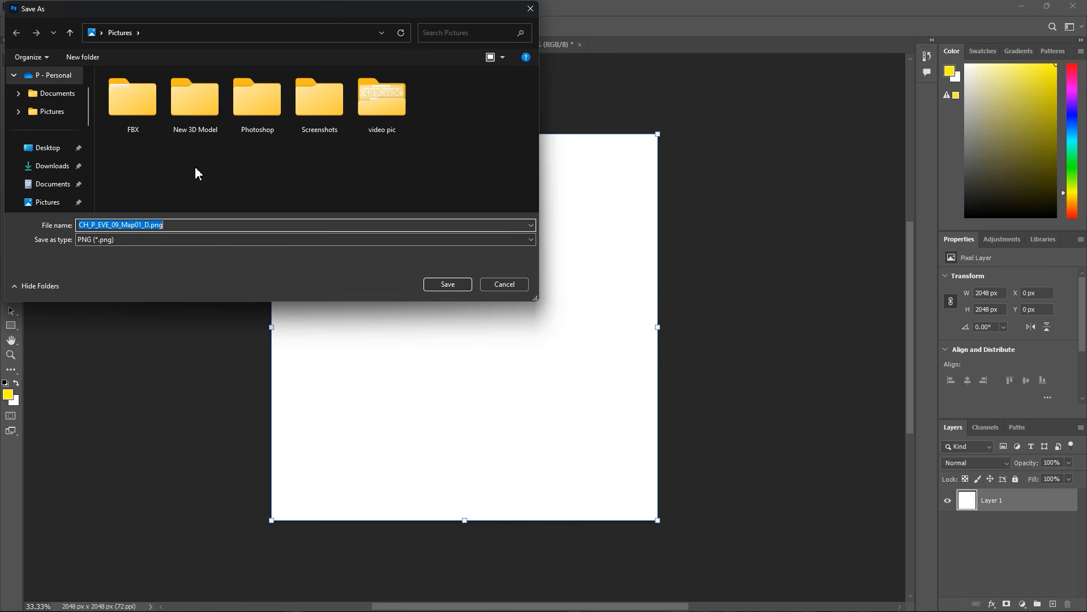
double_click(253, 120)
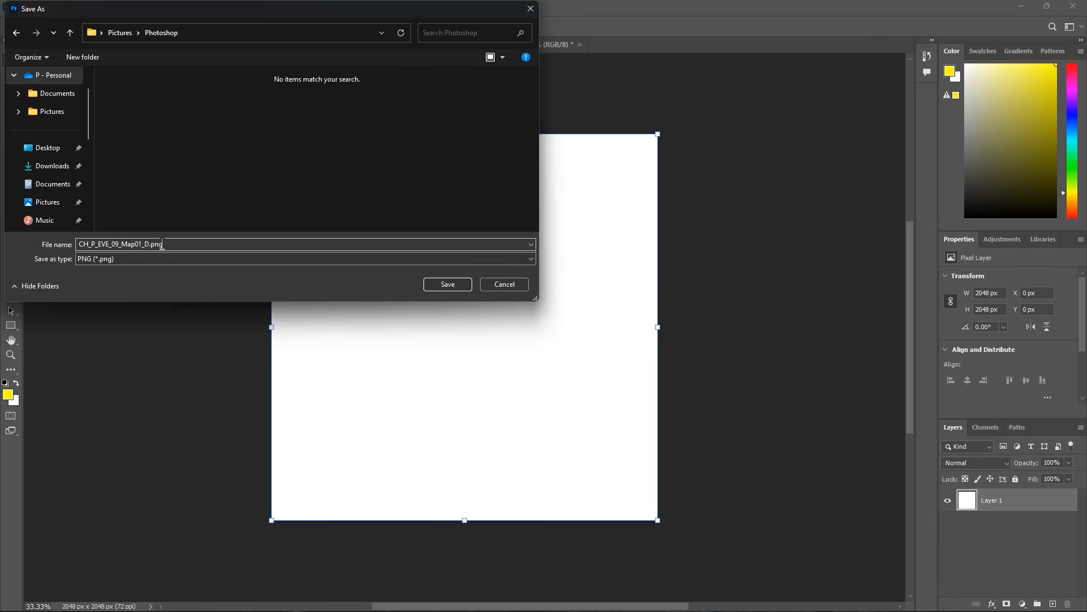
click(447, 285)
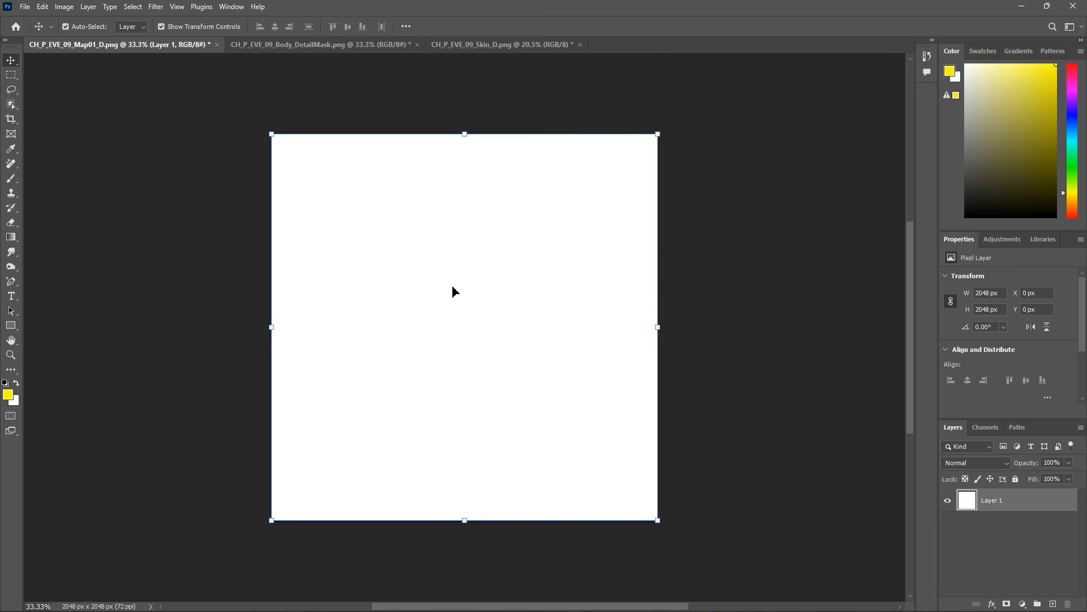
Quick-export the body detail mask as CH_P_EVE_09_Body_DetailMask.png into the same Photoshop folder
click(294, 48)
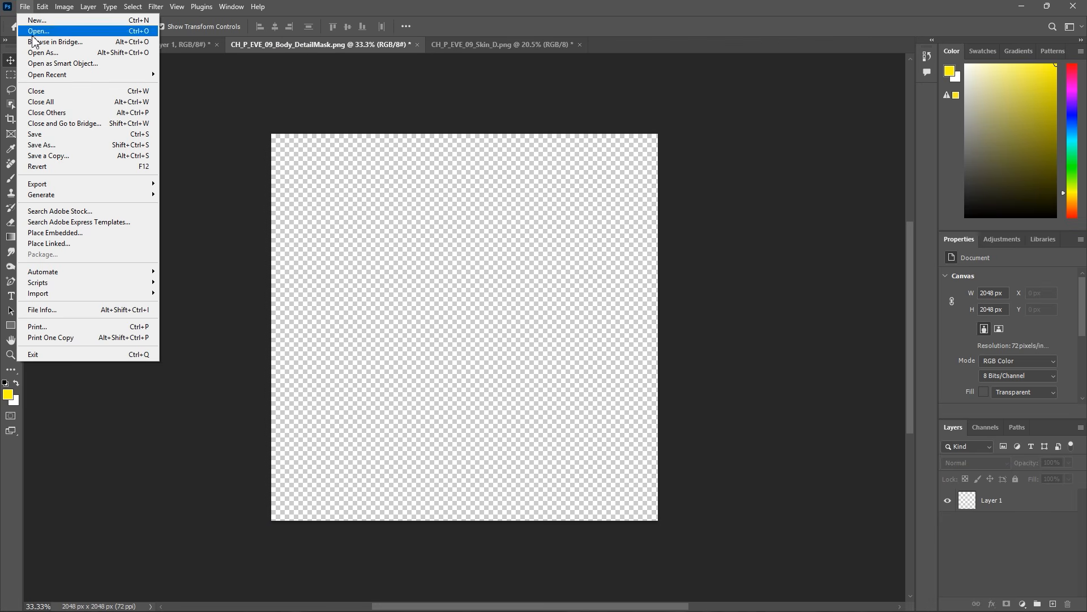
click(25, 7)
mouse_move(78, 187)
click(236, 183)
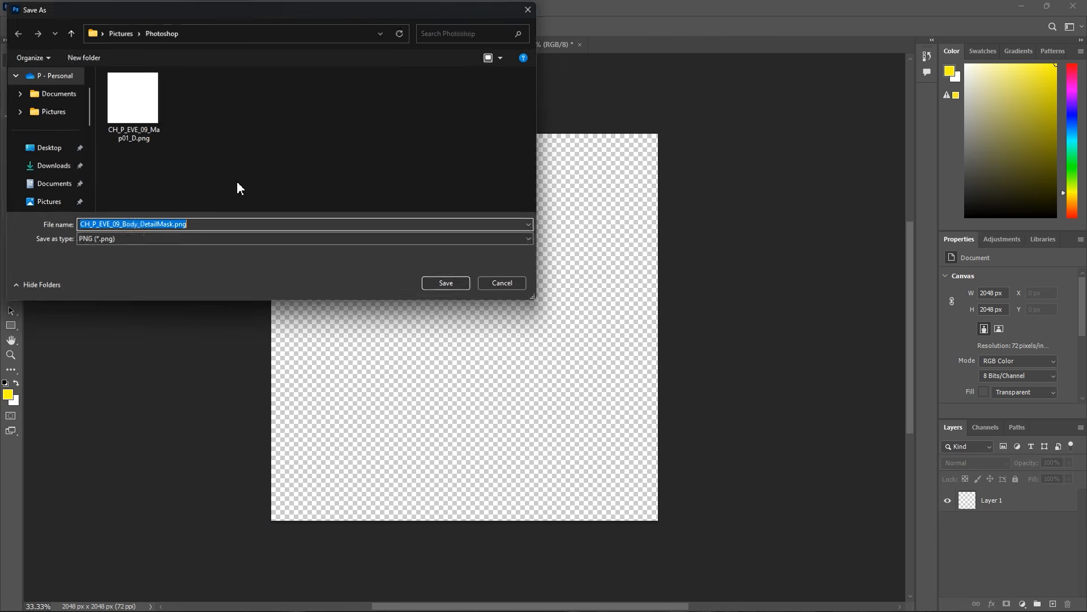
click(444, 286)
Quick-export the tattooed skin texture as a PNG into the same Photoshop folder
click(446, 45)
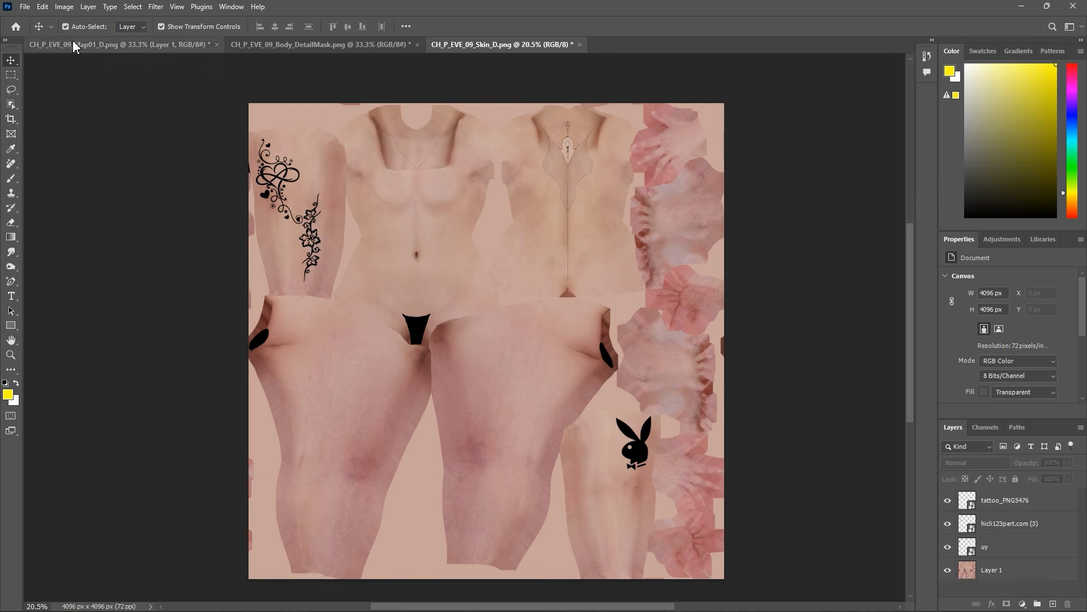
click(25, 6)
mouse_move(78, 183)
click(230, 184)
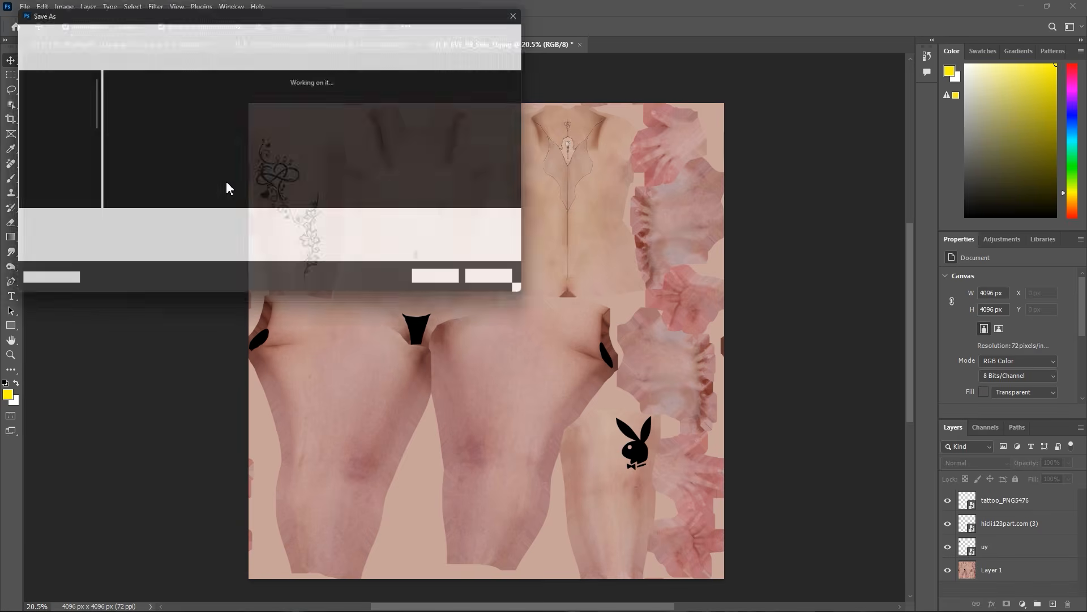
click(448, 284)
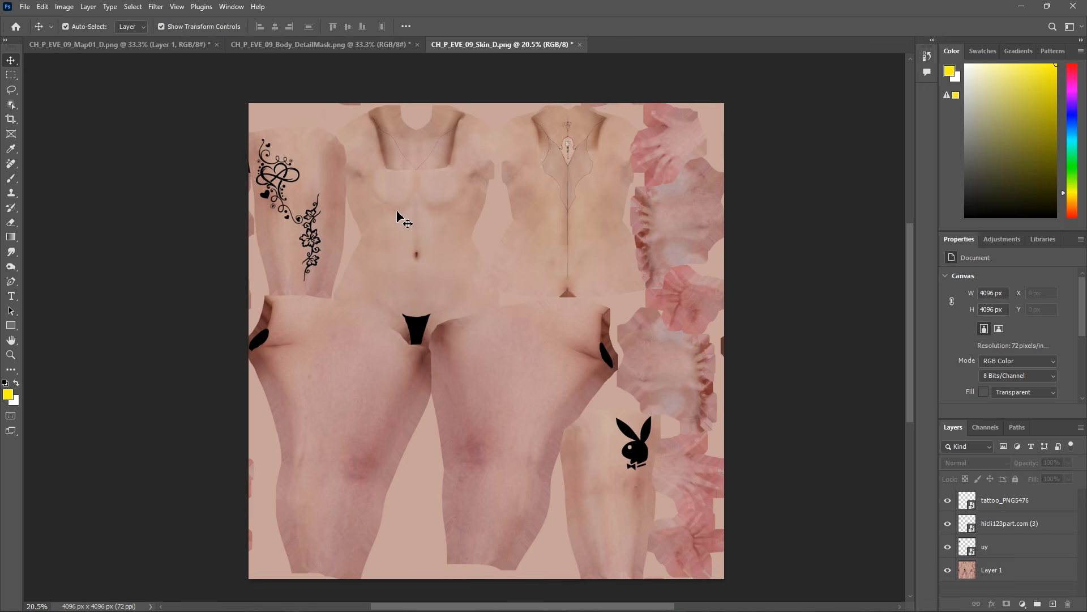
Check the exported texture PNGs in the Photoshop folder in File Explorer
key(alt+Tab)
drag(330, 221, 159, 121)
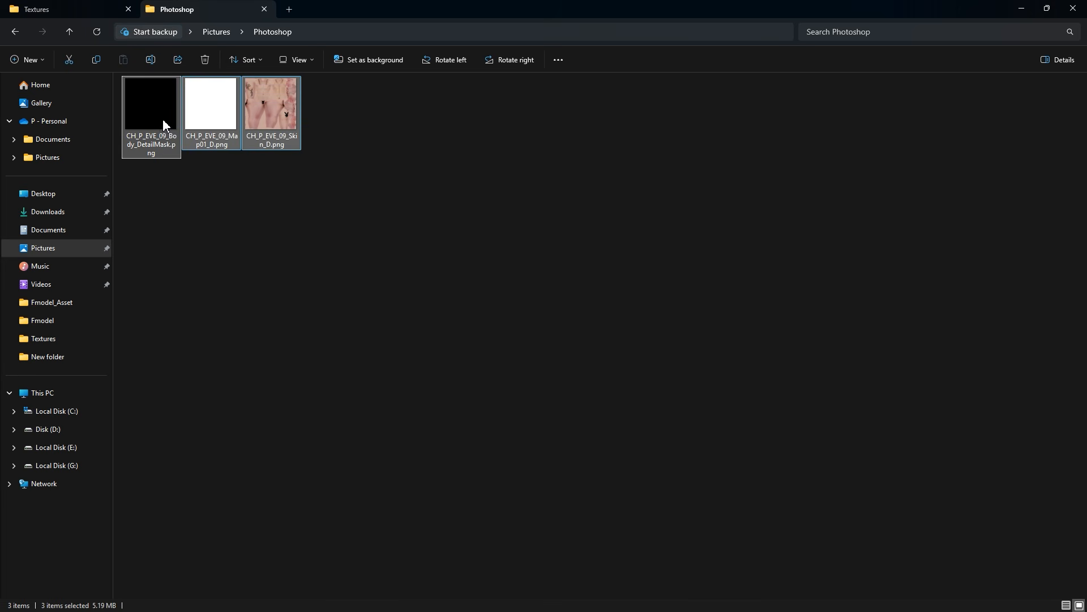
click(235, 167)
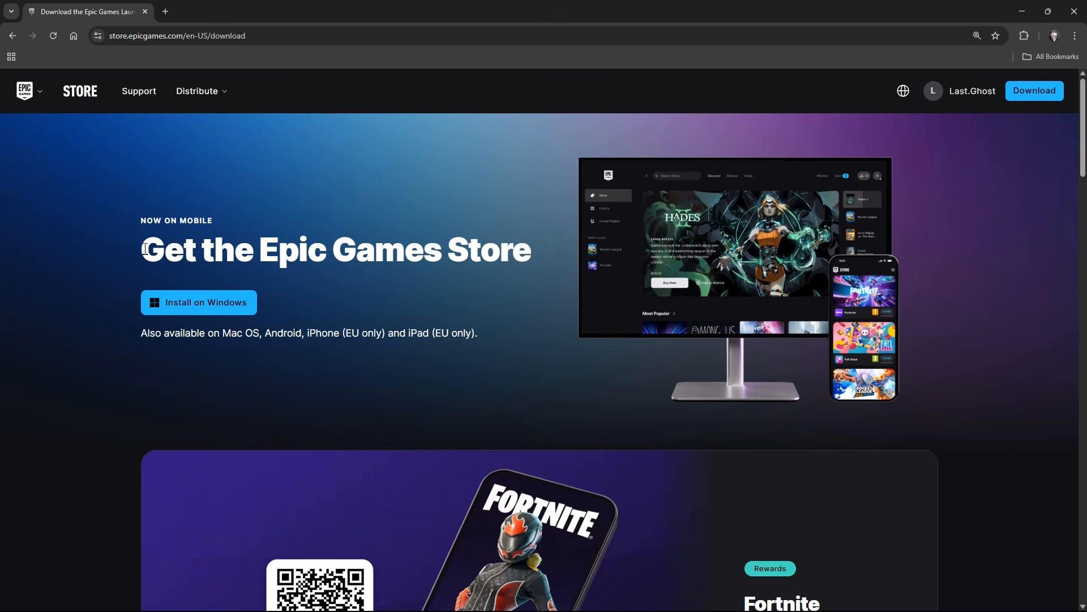
Get the Windows installer from the Epic Games Store download page in Chrome and install the Epic Games Launcher to C:\Program Files (x86)\Epic Games\
drag(145, 249, 499, 266)
click(431, 295)
click(235, 308)
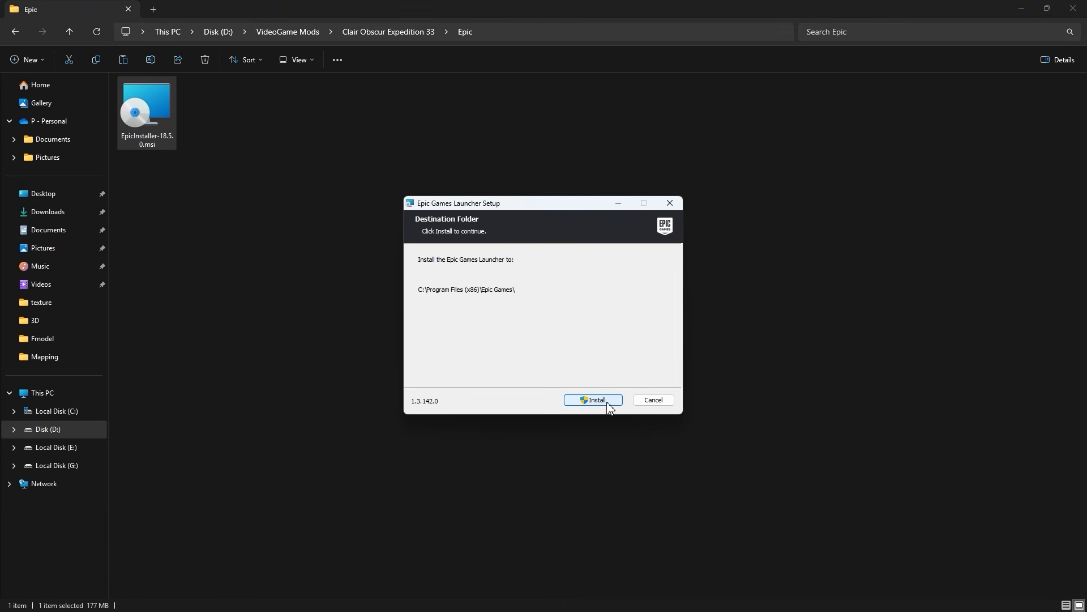
click(606, 401)
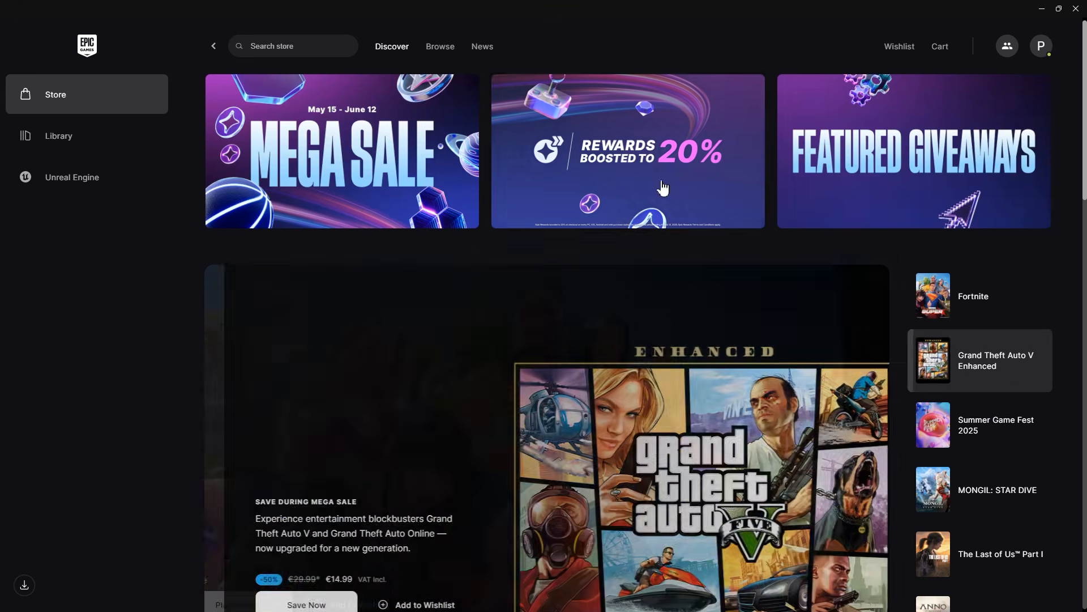
Check which account is signed in to the Epic Games Launcher
click(1041, 46)
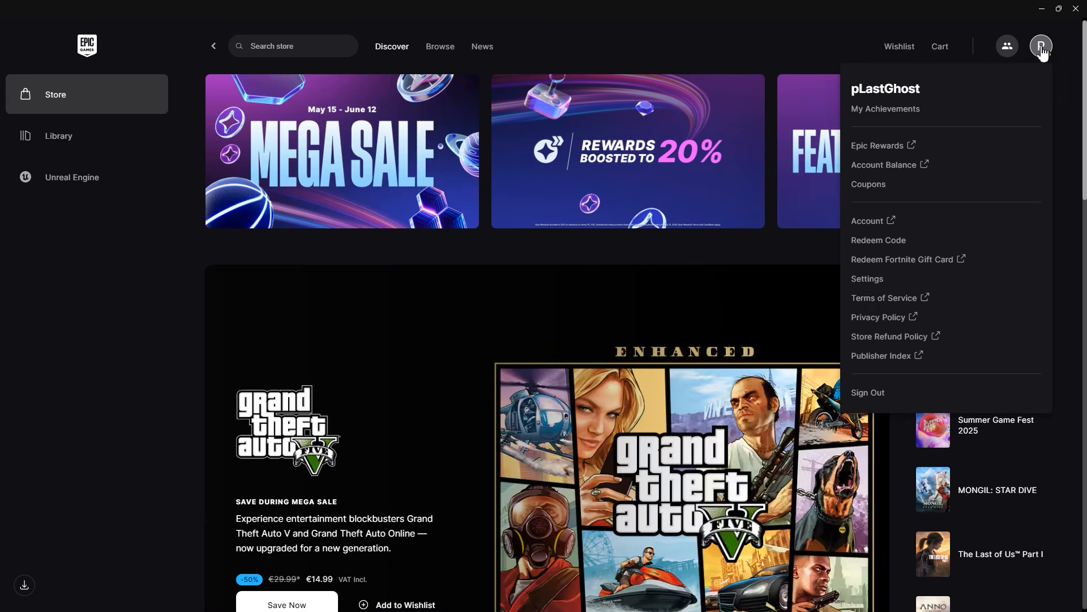
drag(853, 91, 929, 99)
click(1044, 50)
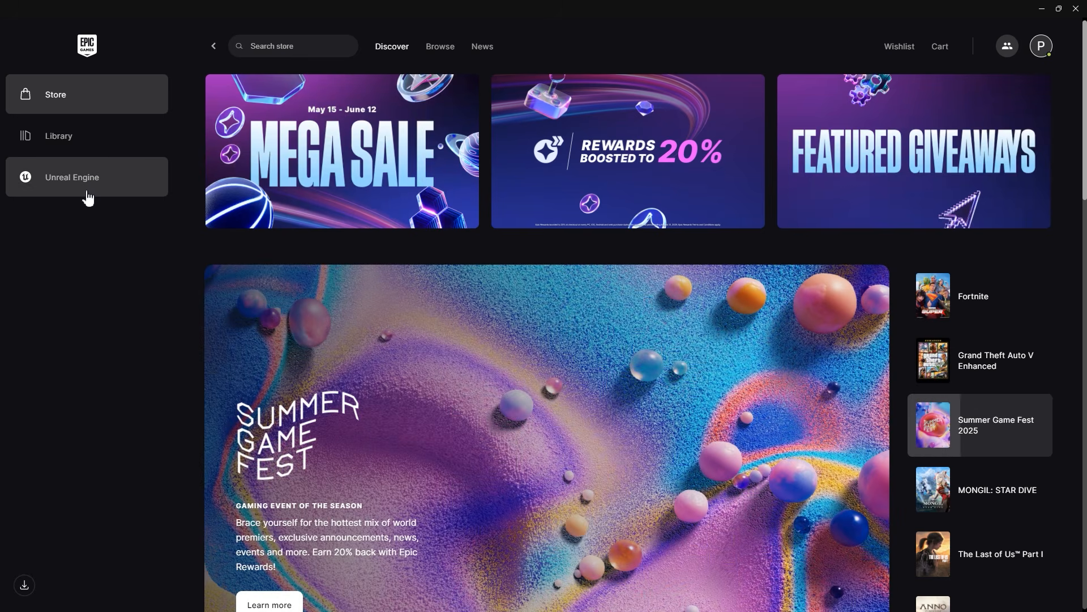
Open the Unreal Engine library showing the installed engine versions and projects
click(86, 195)
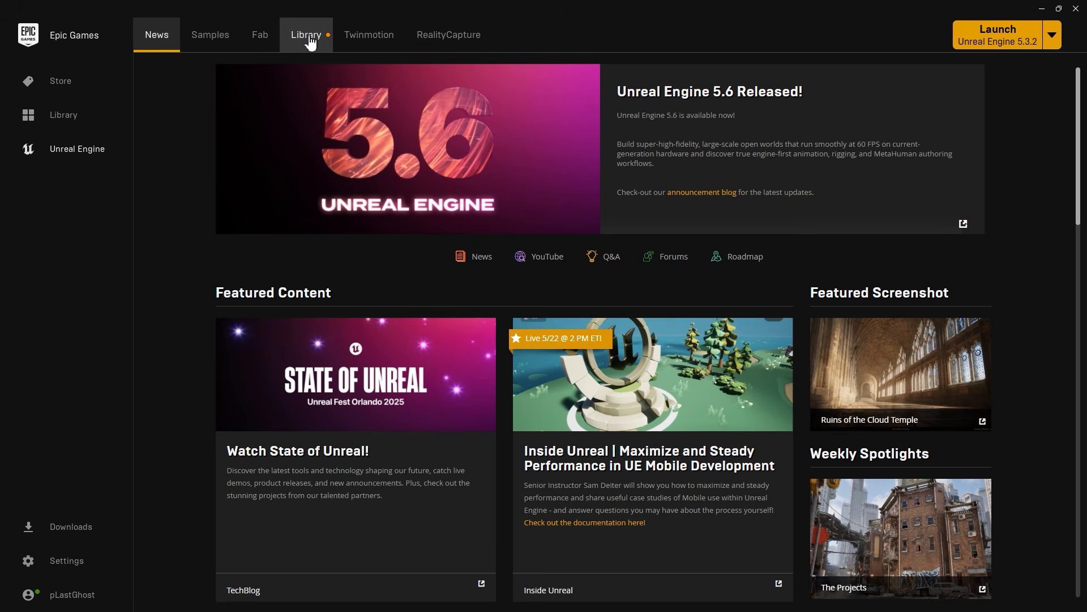
click(310, 42)
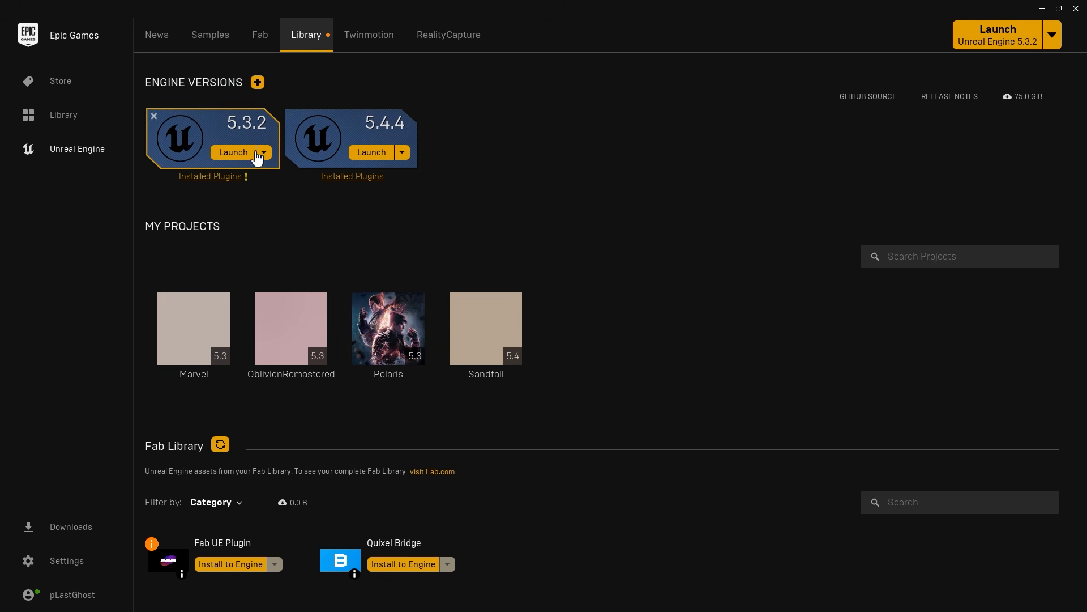
Add engine version 4.26.2 to the Unreal Engine library and install it in C:\Program Files\Epic Games
click(258, 83)
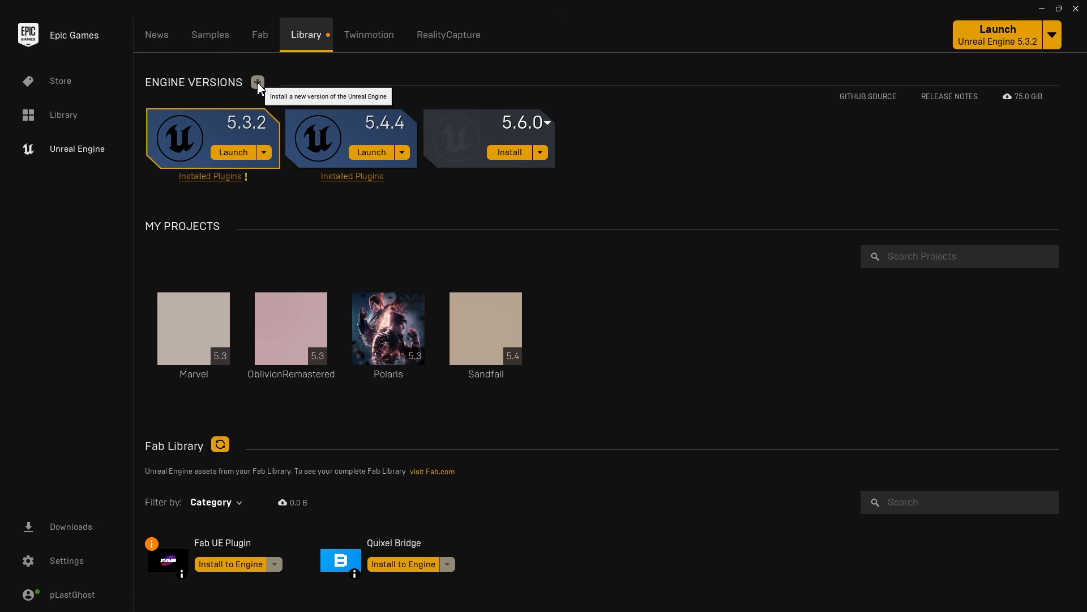
click(538, 126)
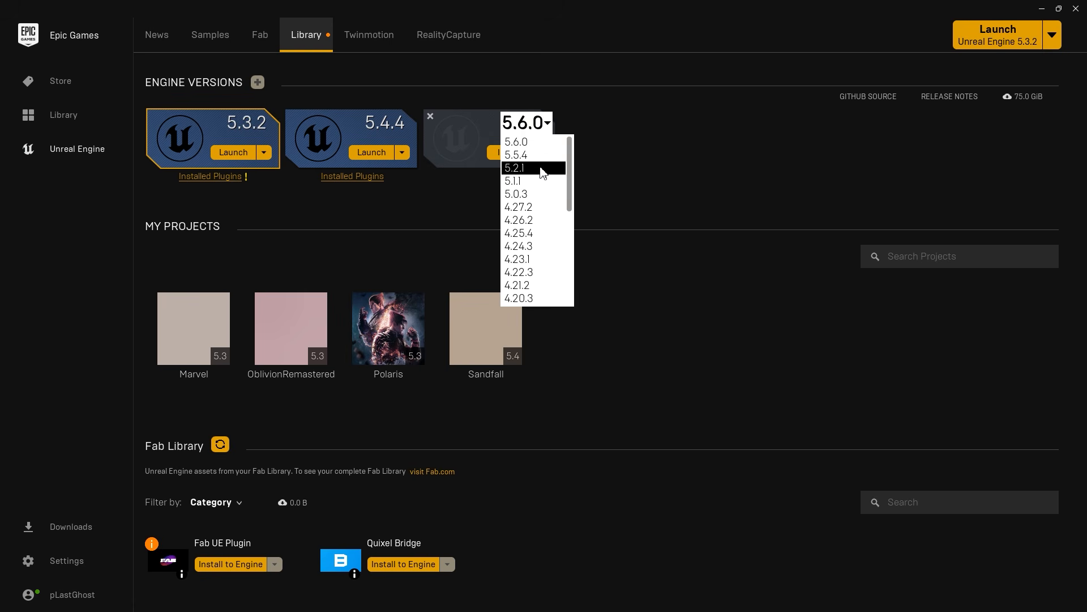
click(539, 224)
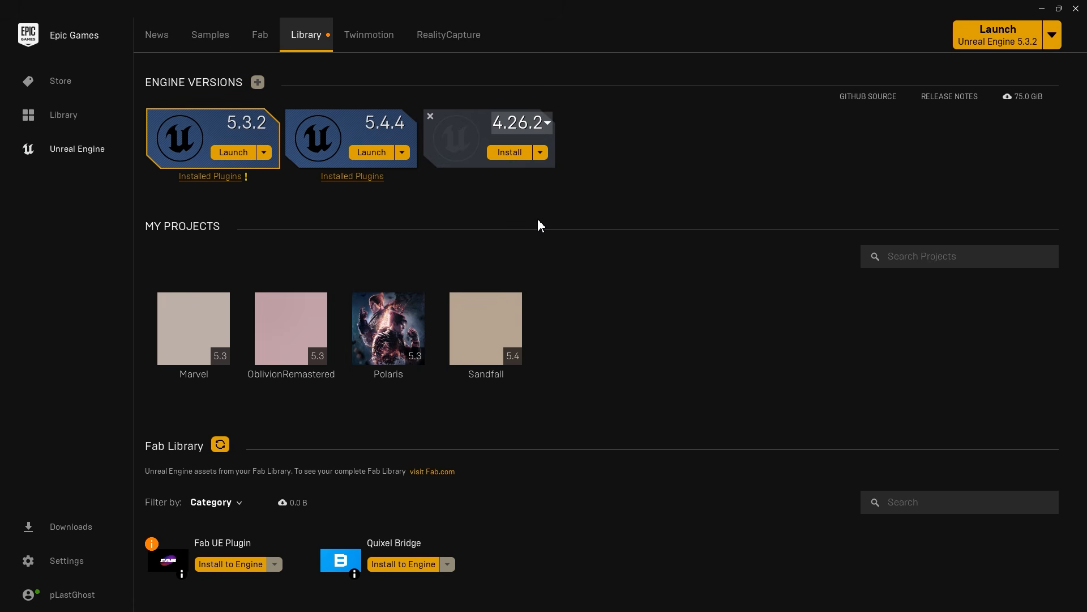
click(509, 153)
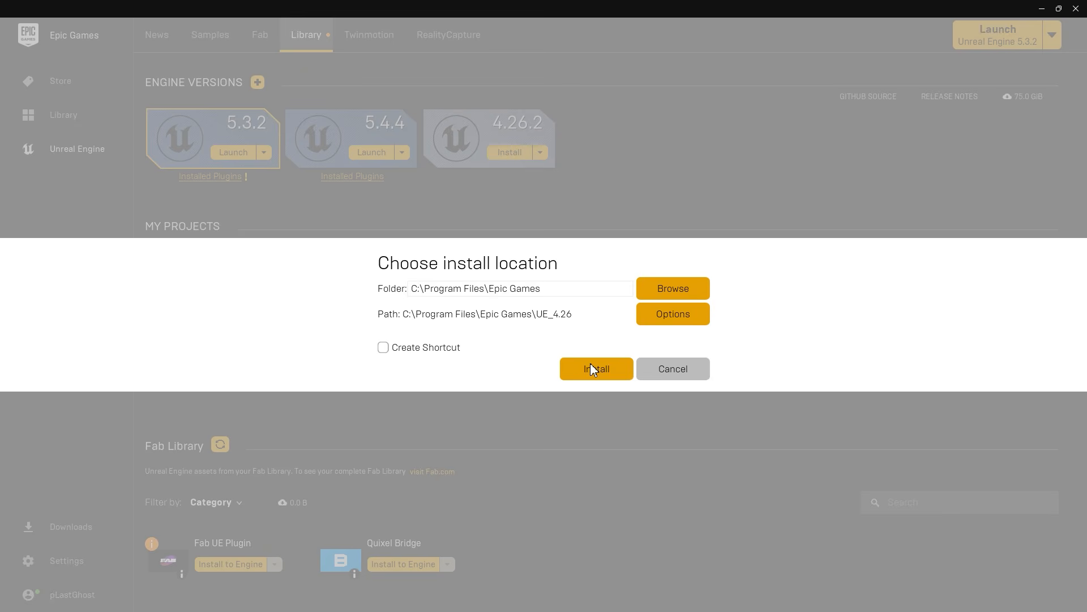
click(591, 366)
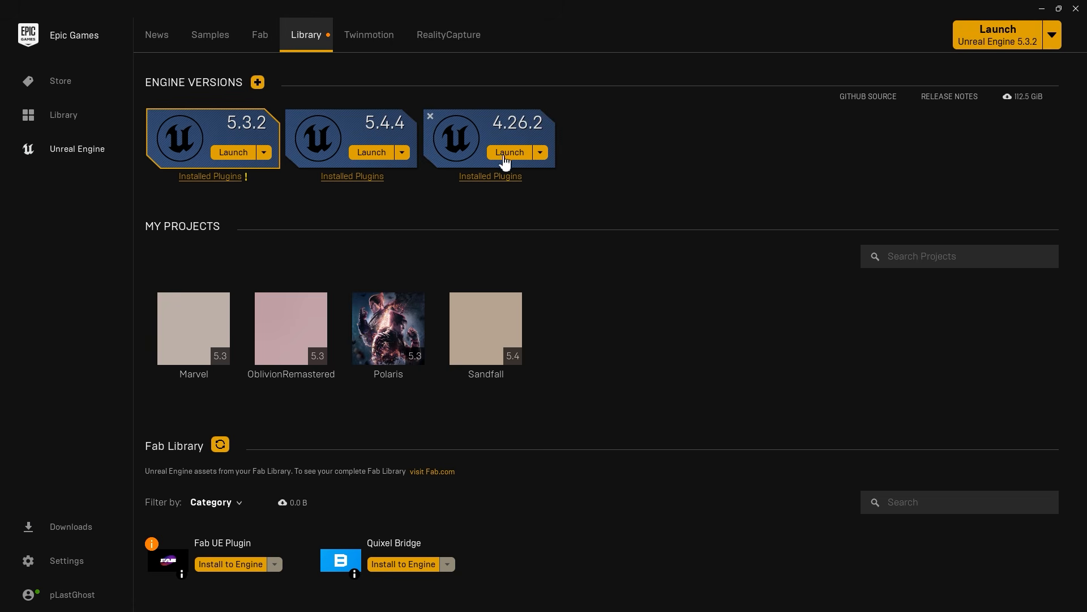
Launch Unreal Engine 4.26.2 and start a new project in the Games category with the Blank template
click(508, 153)
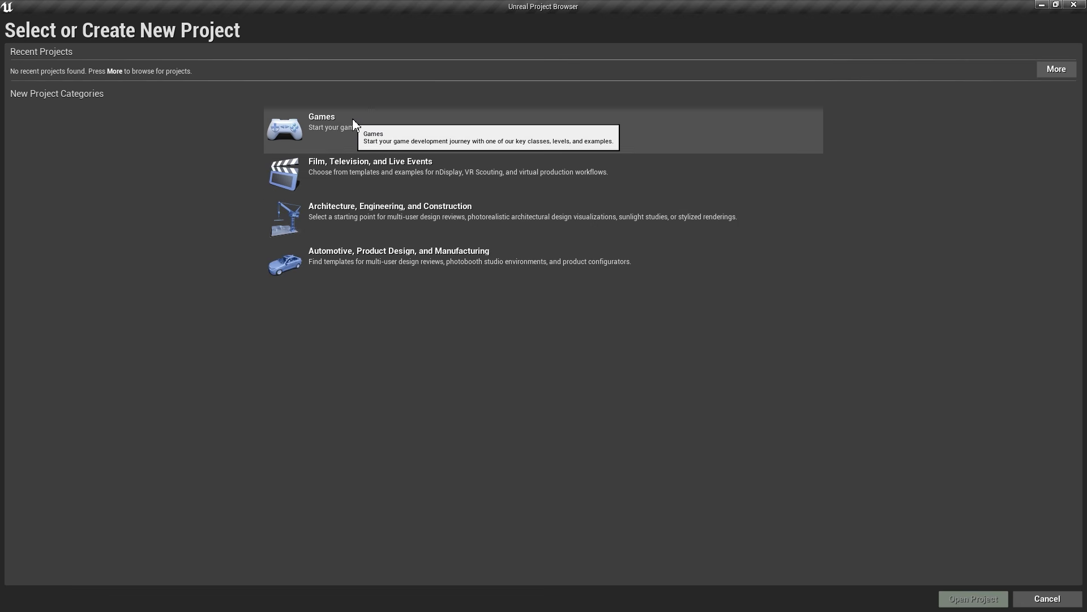
click(354, 128)
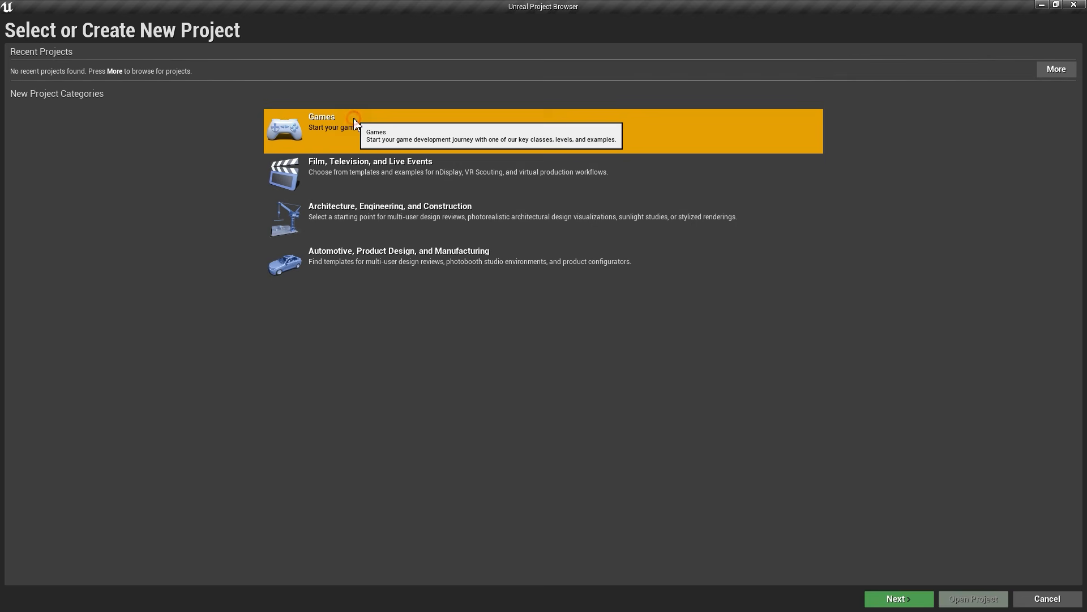
click(897, 598)
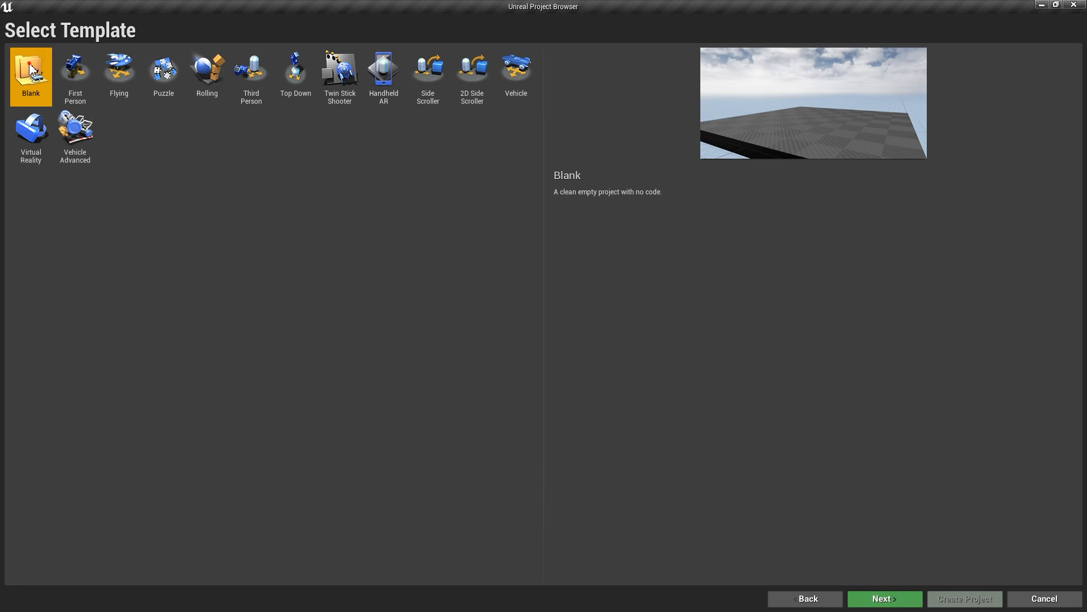
click(887, 599)
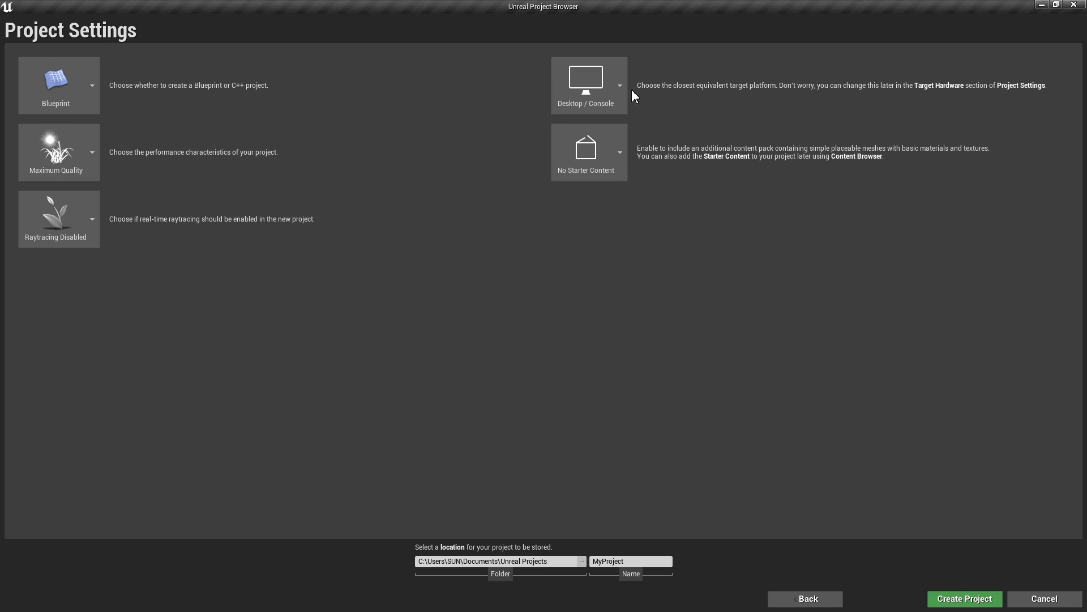
Configure the new project for Desktop / Console and Maximum Quality, with No Starter Content and Raytracing Disabled
click(602, 98)
click(602, 98)
click(31, 172)
click(30, 173)
click(602, 165)
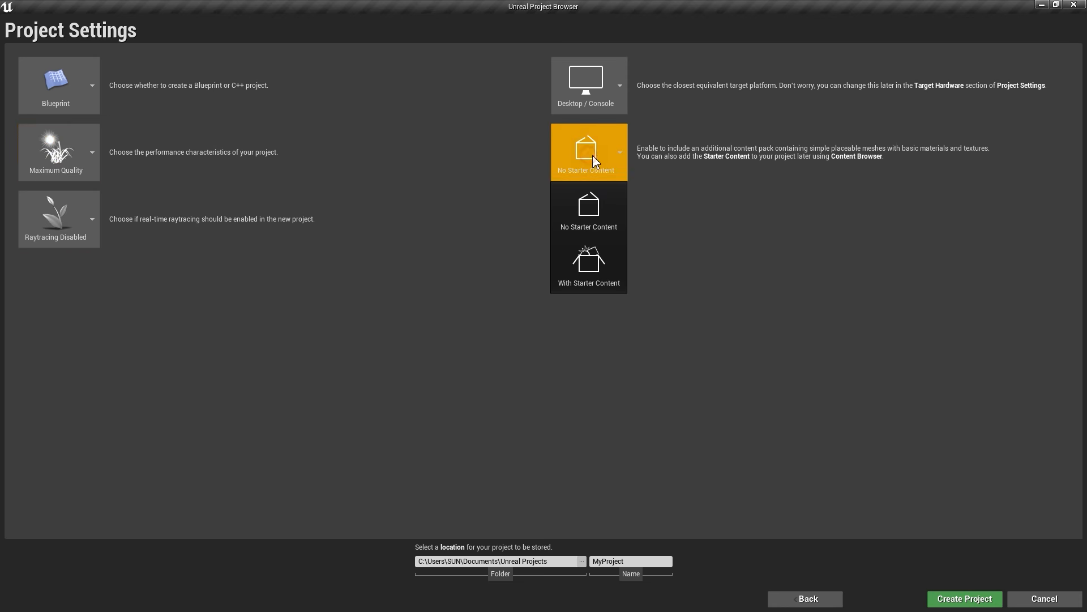
click(594, 213)
click(67, 226)
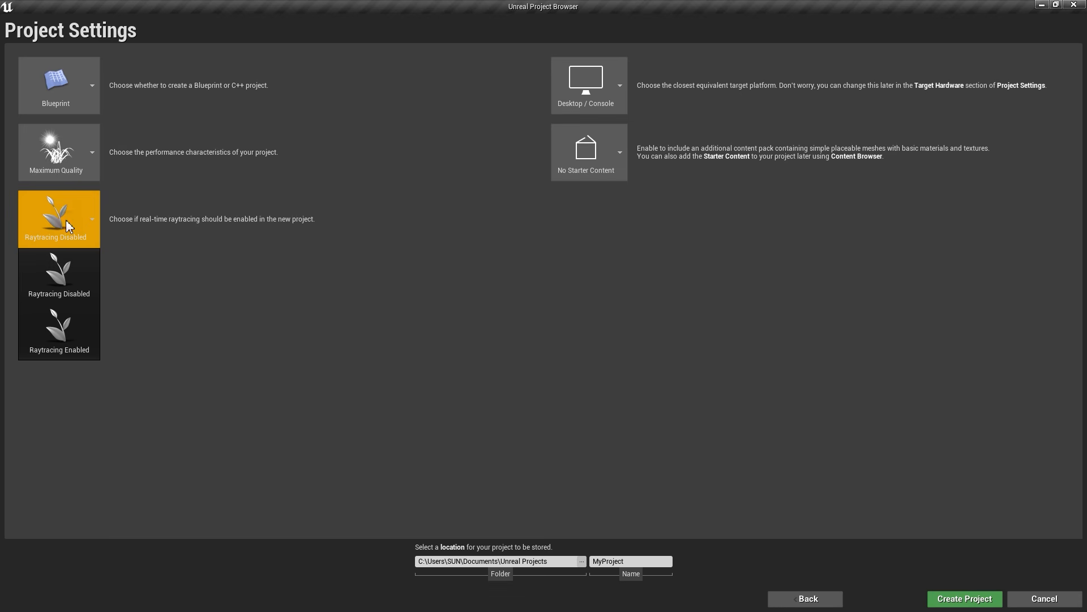
click(66, 273)
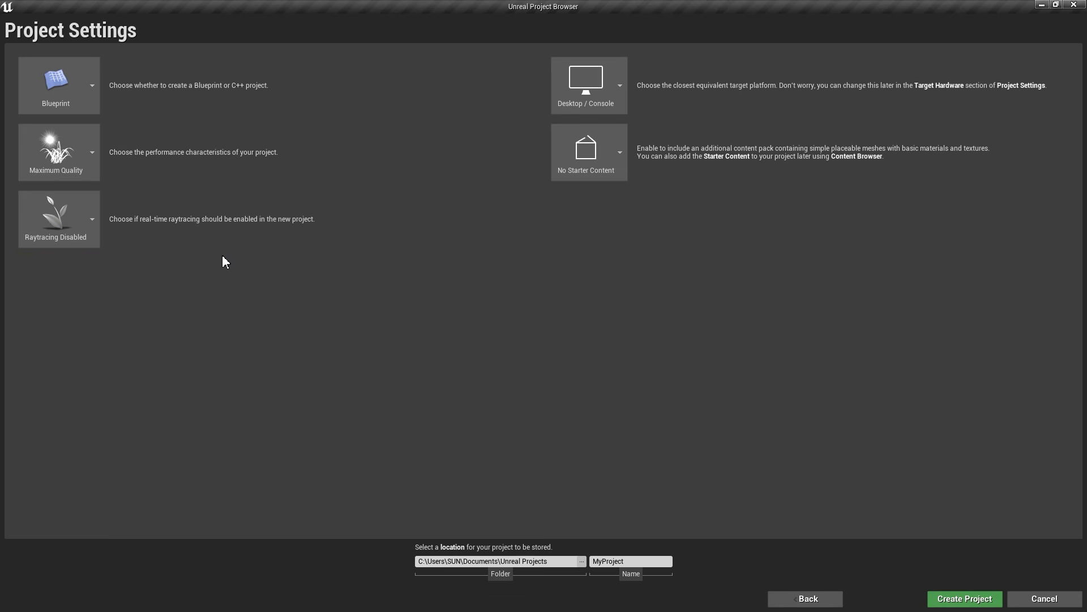
Name the project SB and create it in the default Unreal Projects folder
click(627, 562)
drag(627, 562, 591, 562)
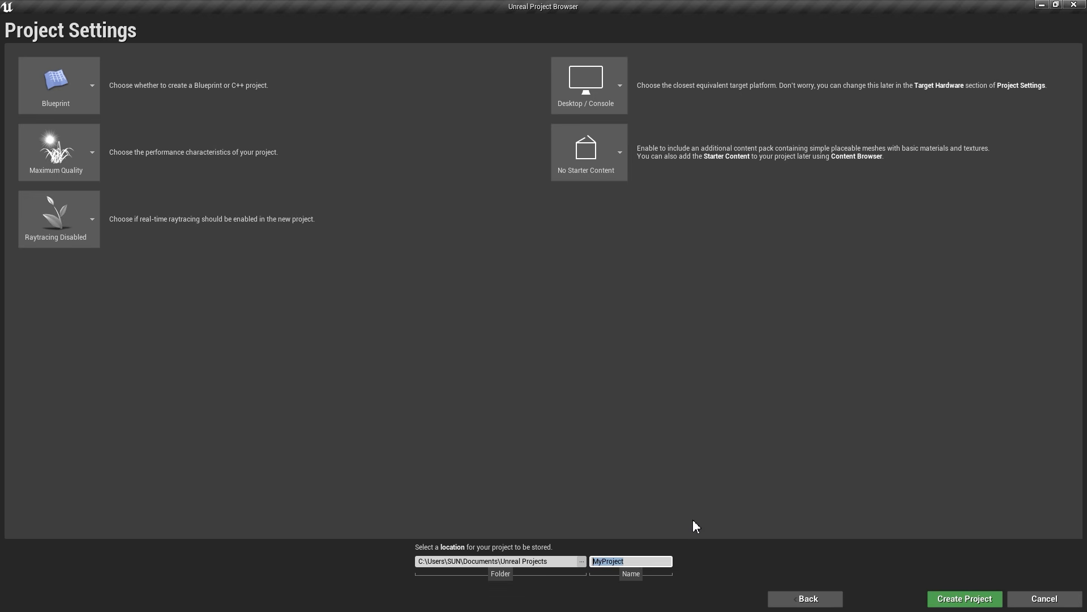
text(SB)
click(608, 550)
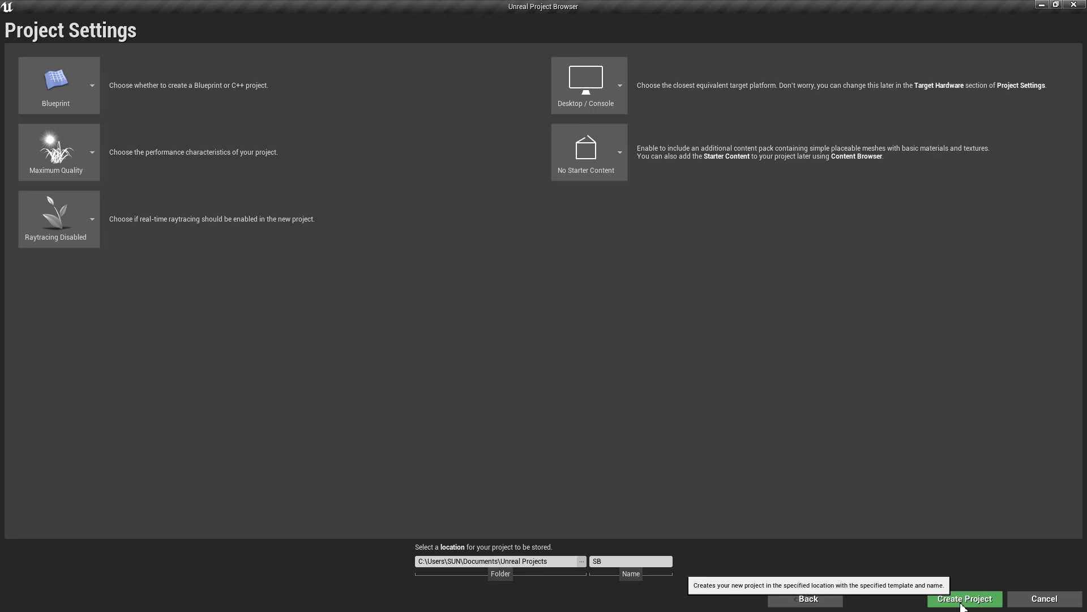
click(963, 599)
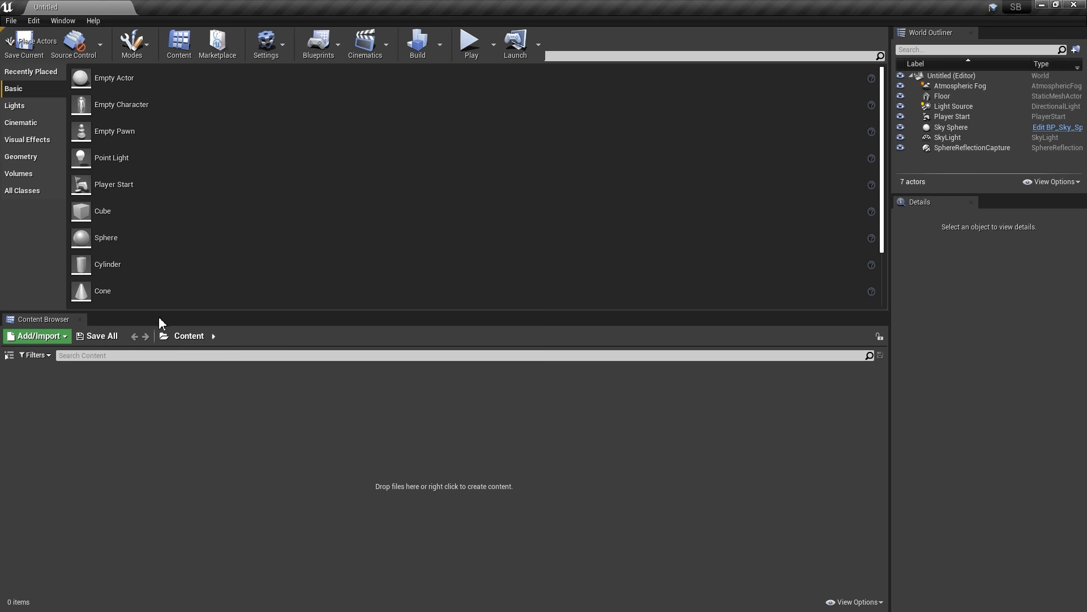
Enlarge the Content Browser over the Place Actors area and show its folder tree
drag(174, 309, 256, 69)
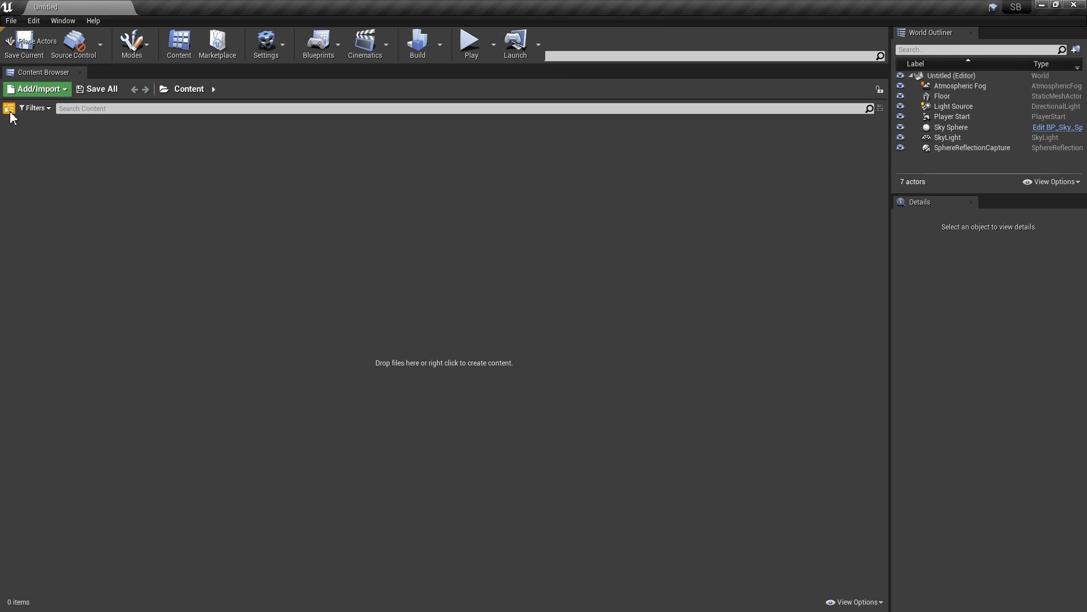
click(9, 110)
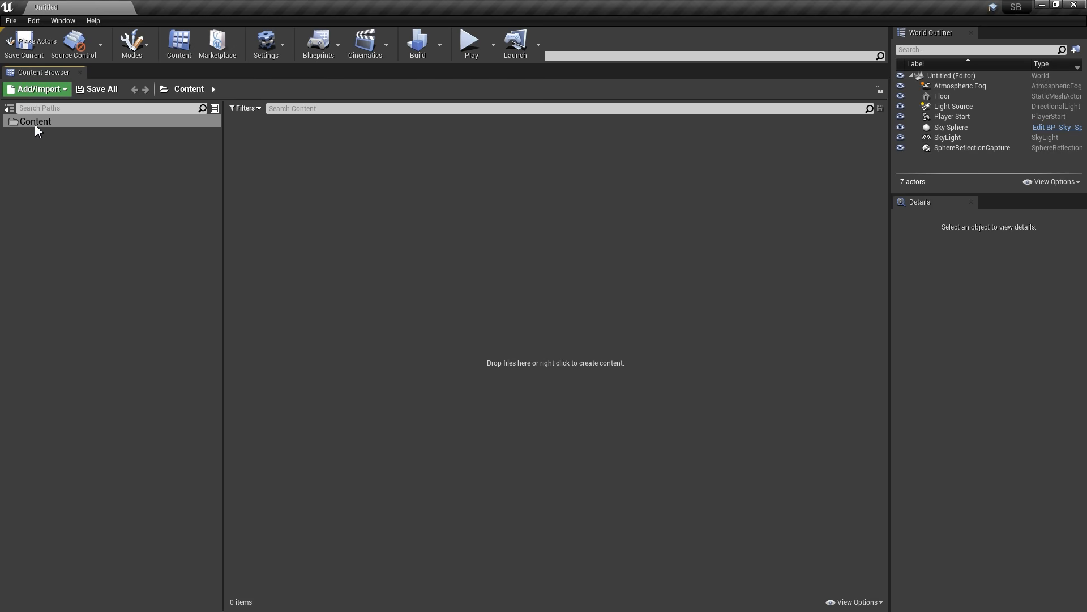
click(10, 111)
click(10, 111)
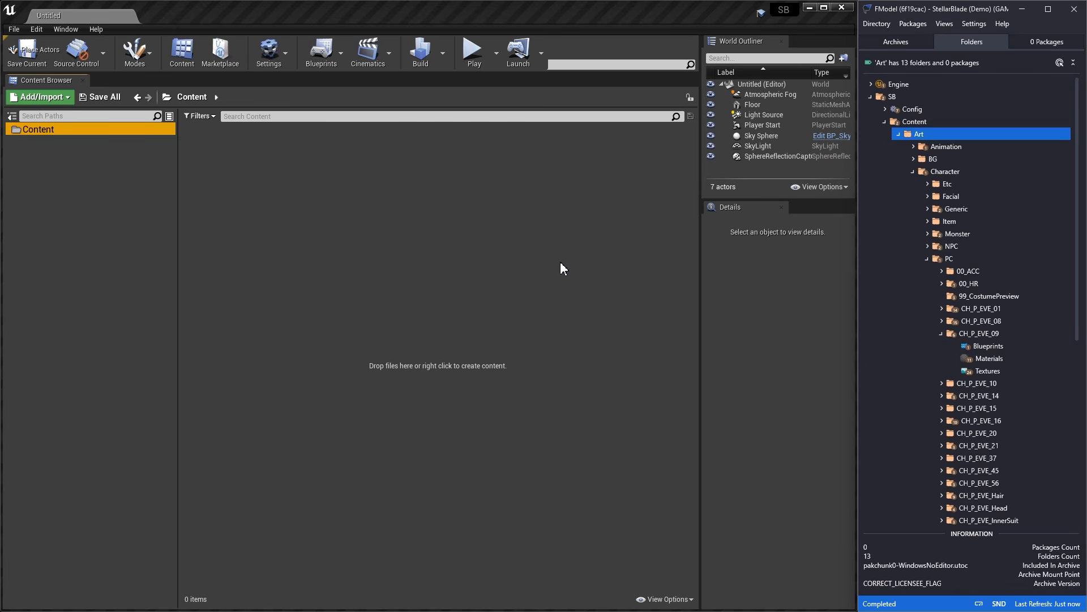
Create a folder named Art in the project's Content folder, matching the game's folder structure in FModel
click(899, 135)
click(898, 135)
click(67, 129)
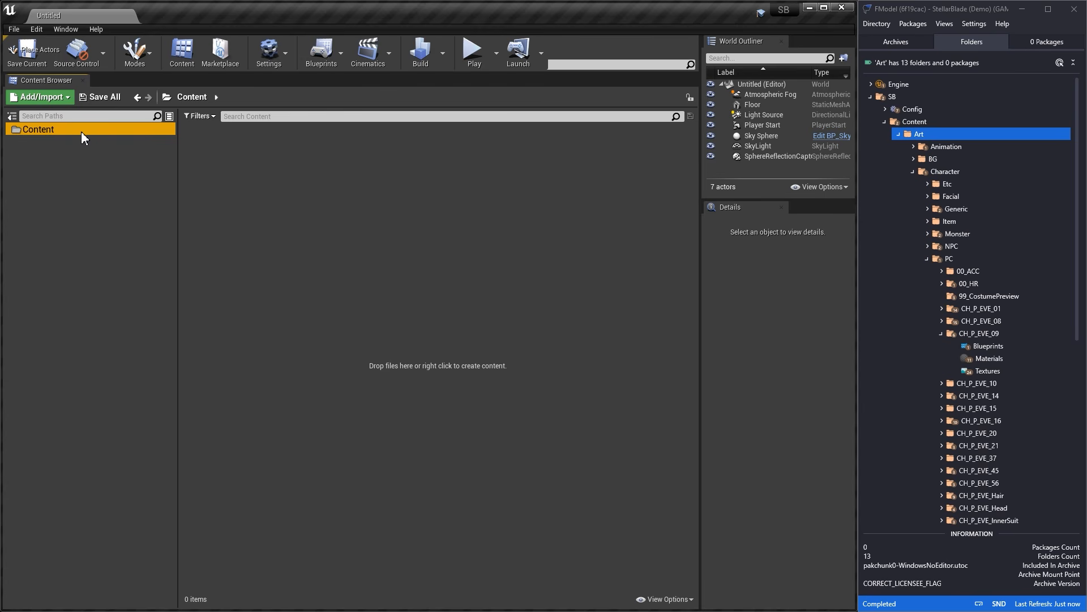
right_click(255, 173)
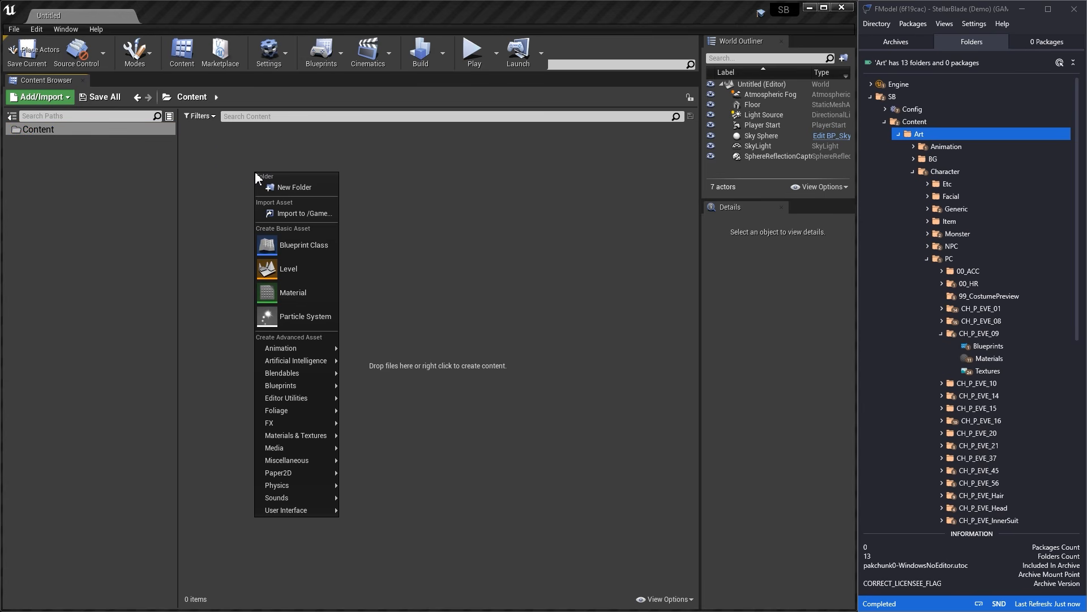
click(292, 187)
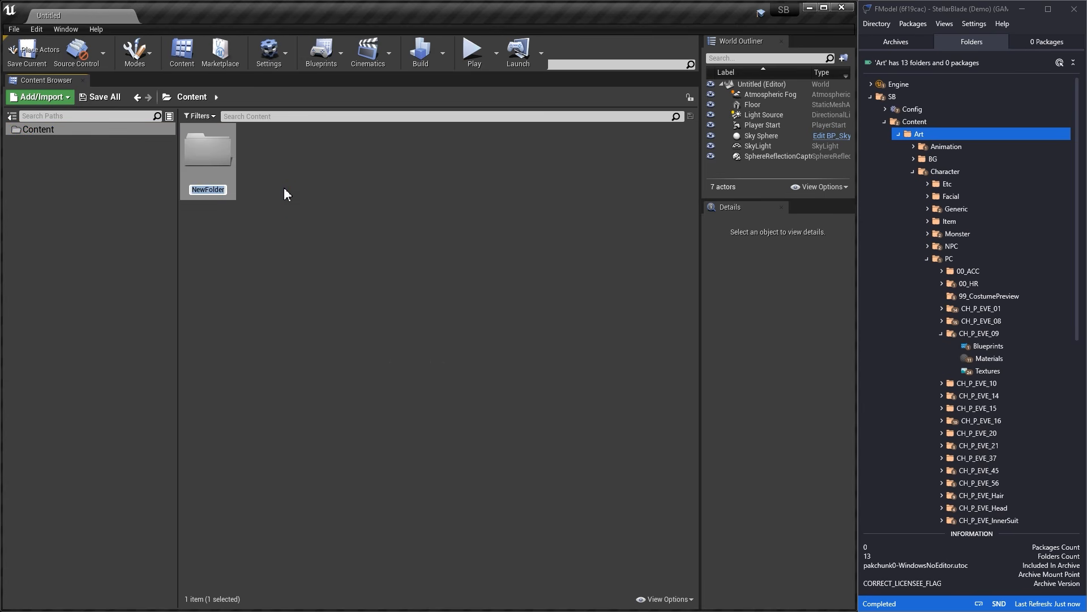
text(Art)
key(Return)
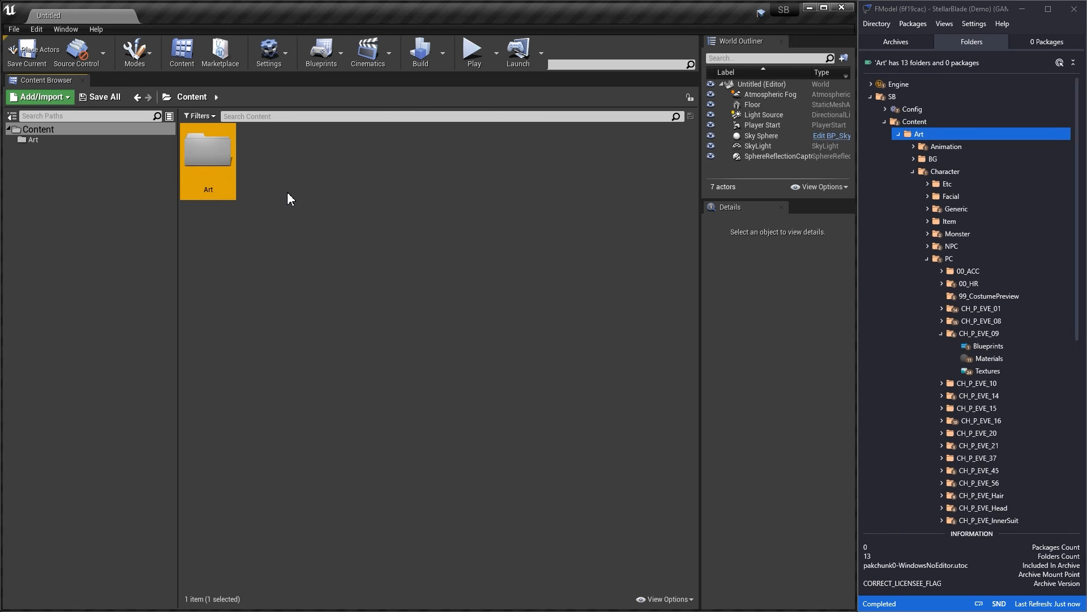
Create a folder named Character inside the Art folder
double_click(212, 165)
right_click(238, 167)
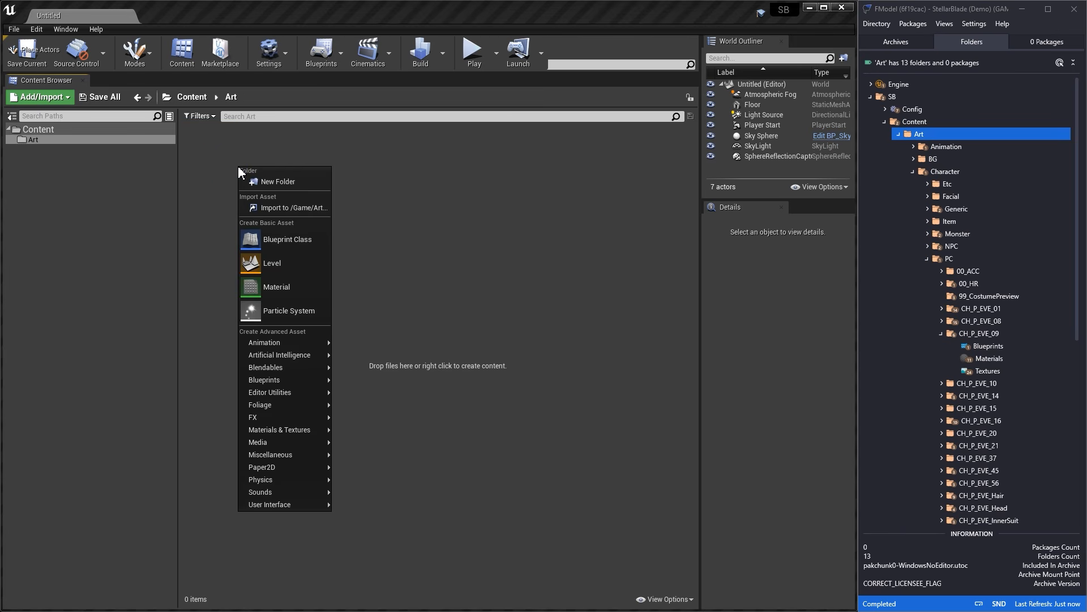
click(269, 182)
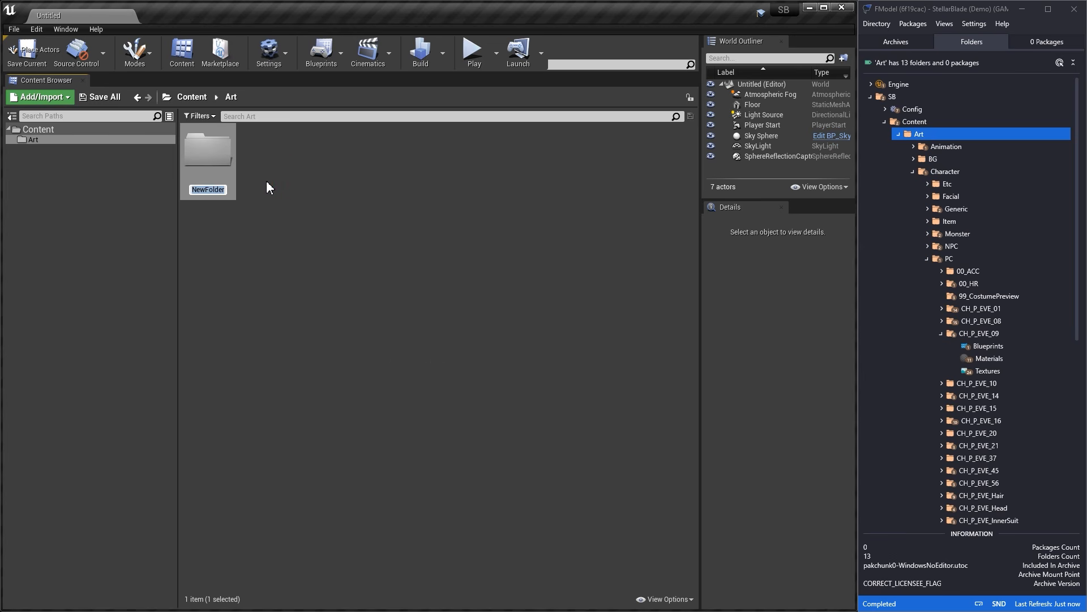
text(Character)
key(Return)
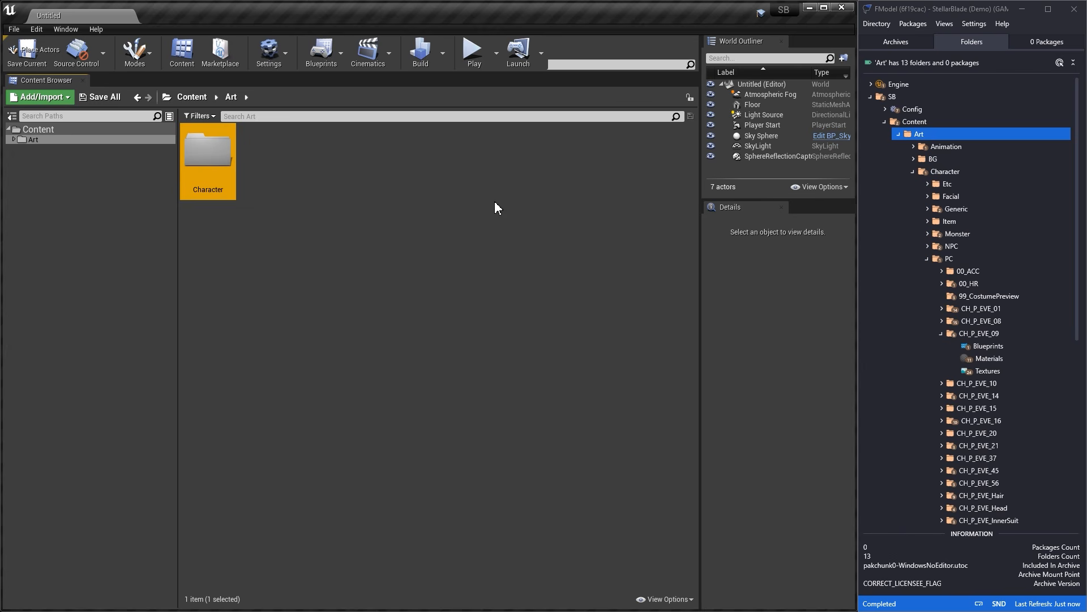
Check the Character folder in FModel and create a folder named PC inside the project's Character folder
click(951, 174)
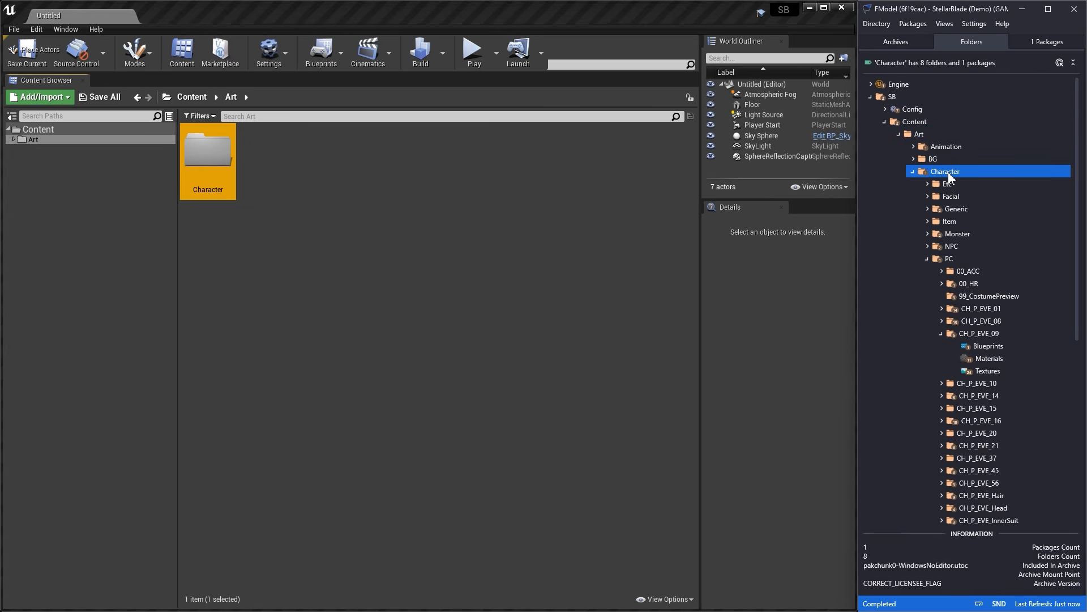
double_click(225, 162)
right_click(272, 179)
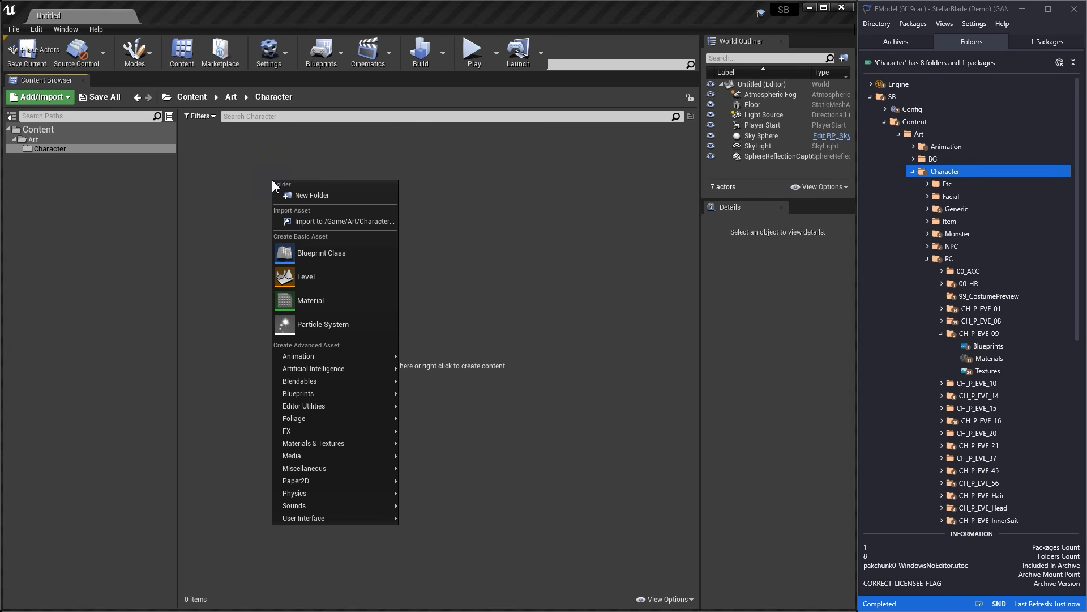
click(299, 196)
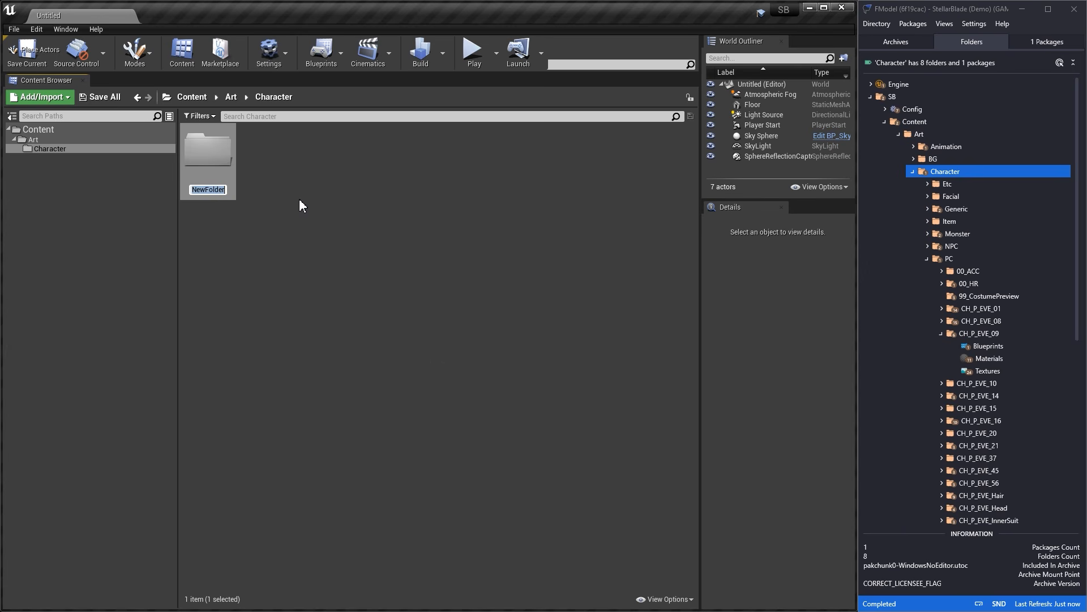
text(PC)
key(Return)
Create a folder named CH_P_EVE_09 inside the PC folder, matching the costume folder's name in FModel
double_click(225, 167)
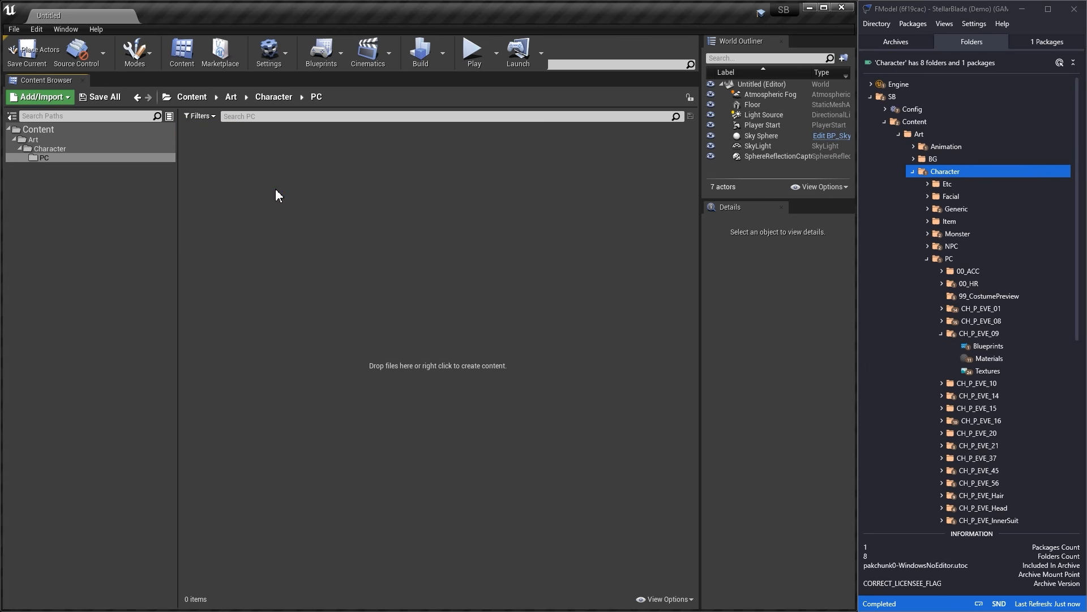
right_click(276, 188)
click(288, 204)
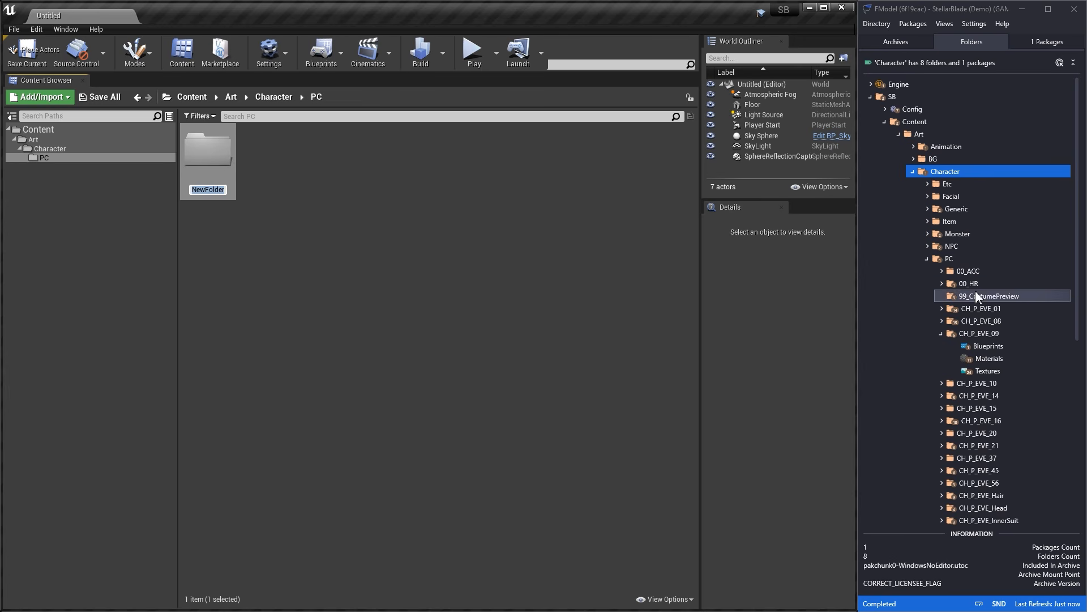
click(969, 339)
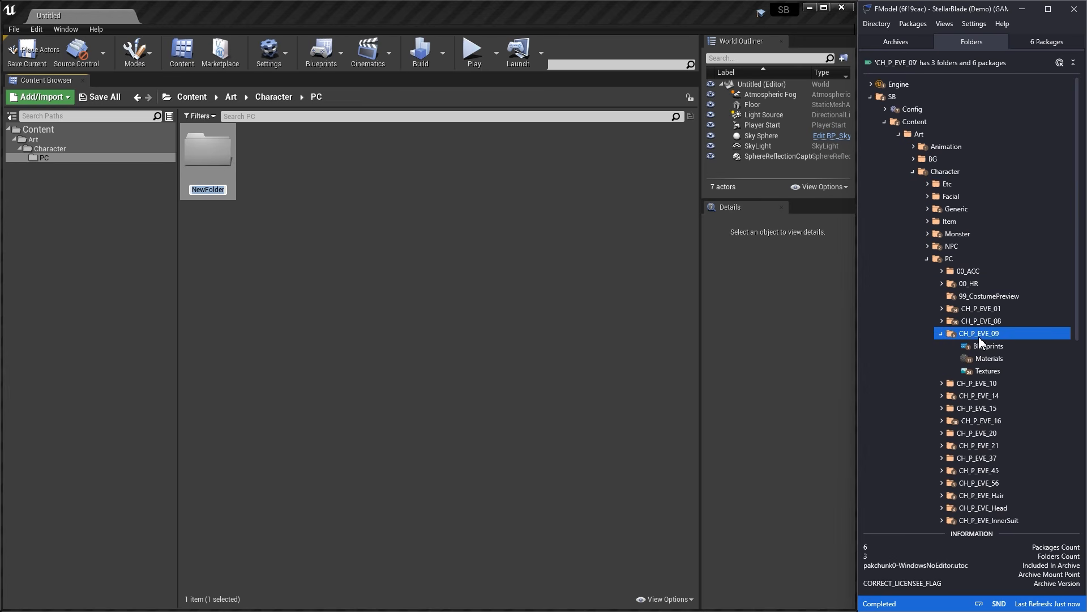
click(212, 193)
text(CH_P_EVE_09)
key(Return)
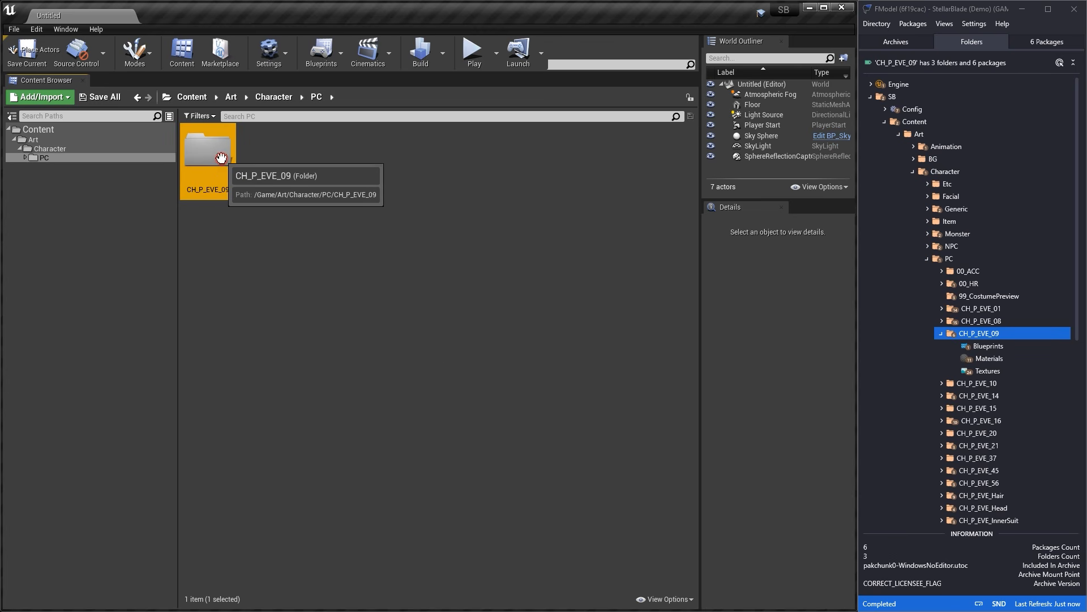
Create a folder named Textures inside CH_P_EVE_09 and compare it with the Textures folder in FModel
double_click(222, 156)
right_click(239, 183)
click(271, 199)
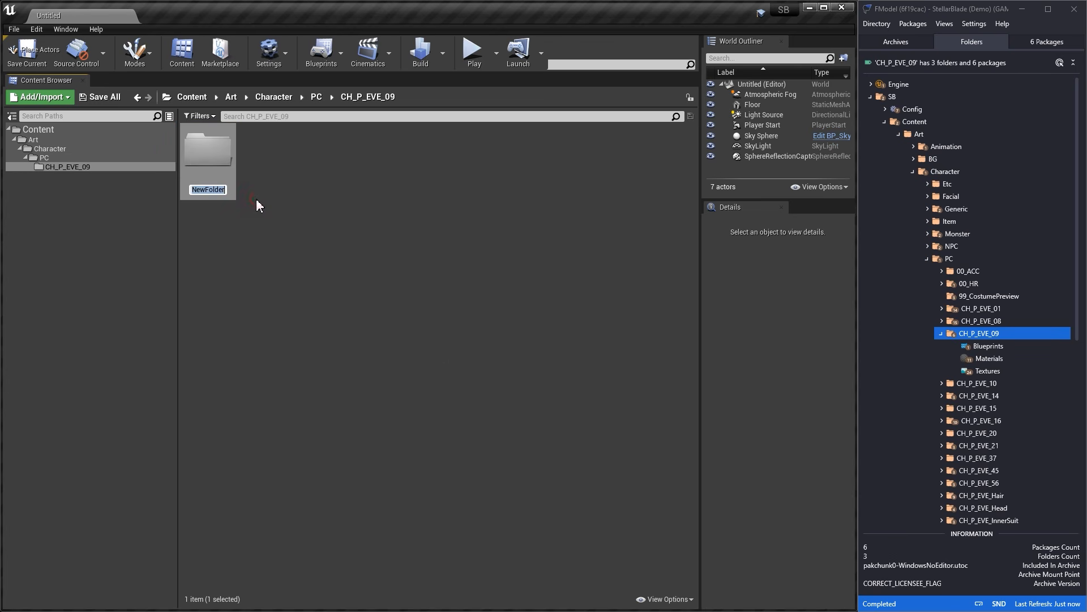
text(Textures)
key(Return)
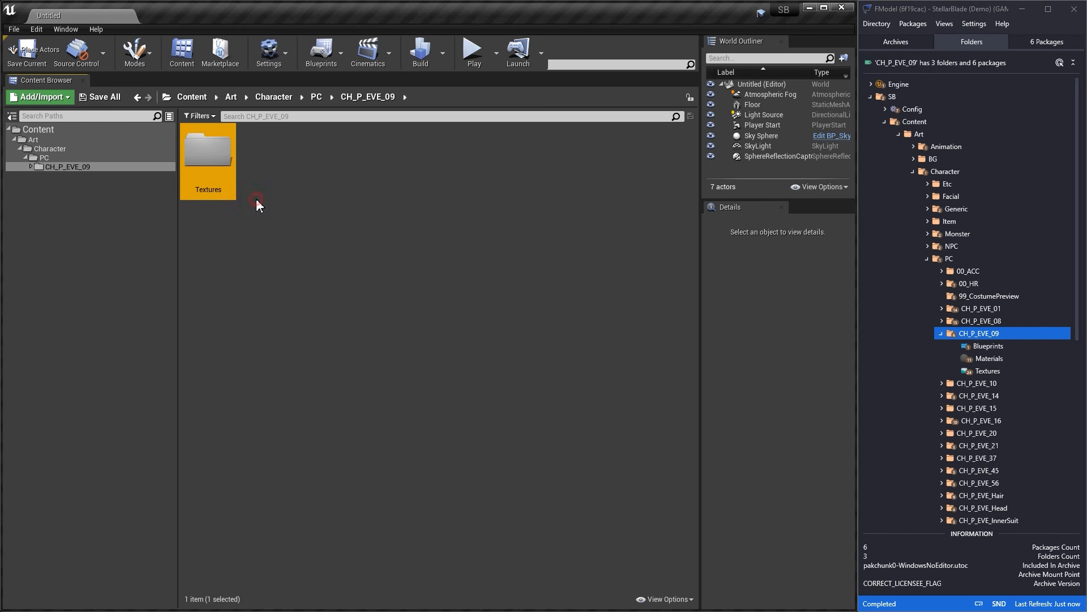
click(989, 375)
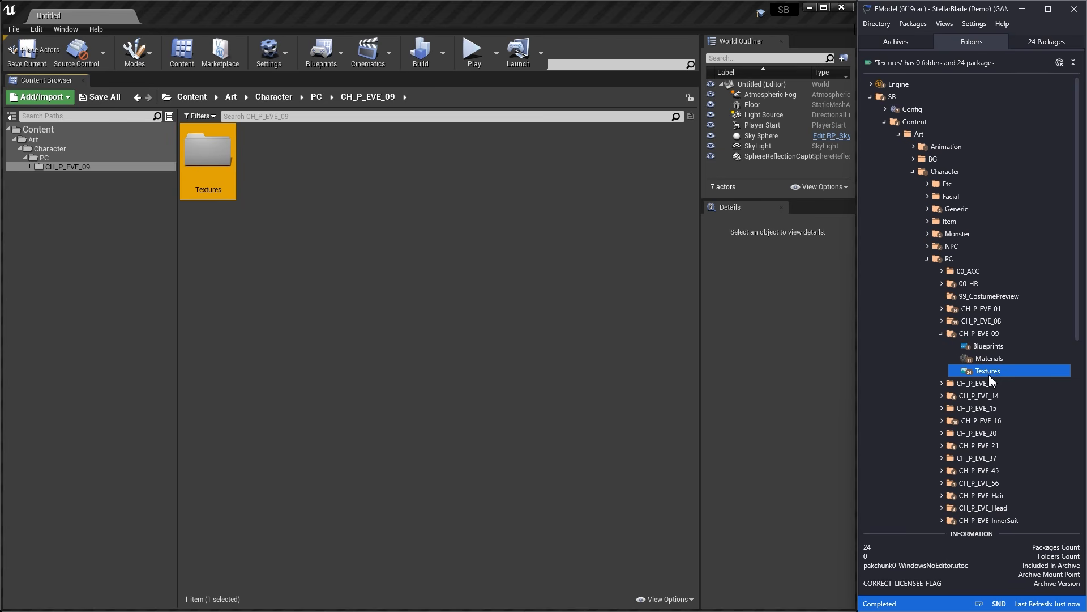
Import the three edited CH_P_EVE_09 PNG images, Body_DetailMask, Map01_D and Skin_D, from the Photoshop folder into the project's Textures folder
double_click(204, 161)
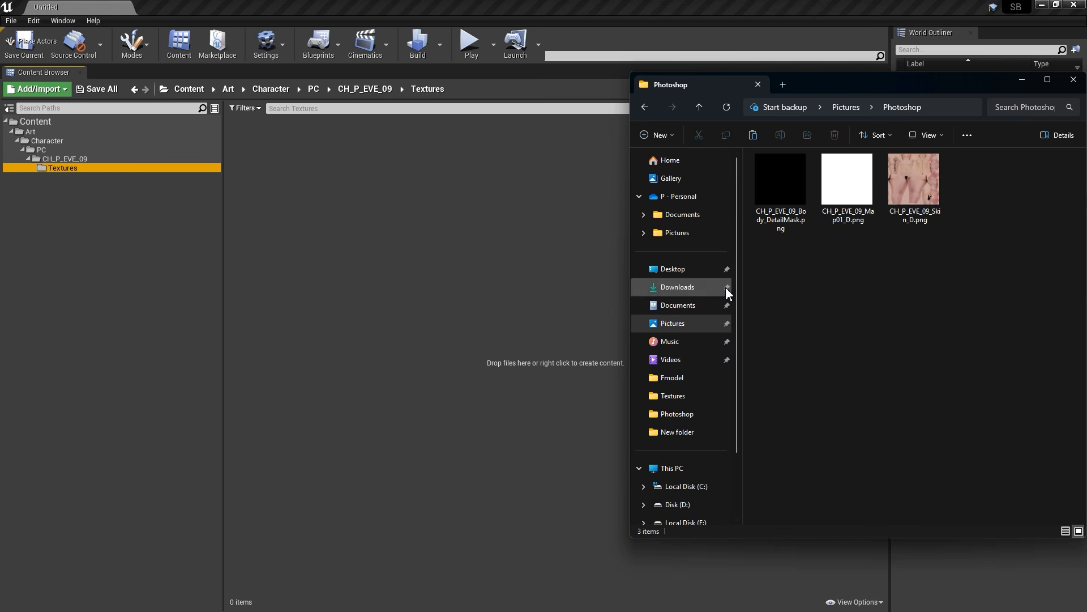
drag(918, 309, 791, 201)
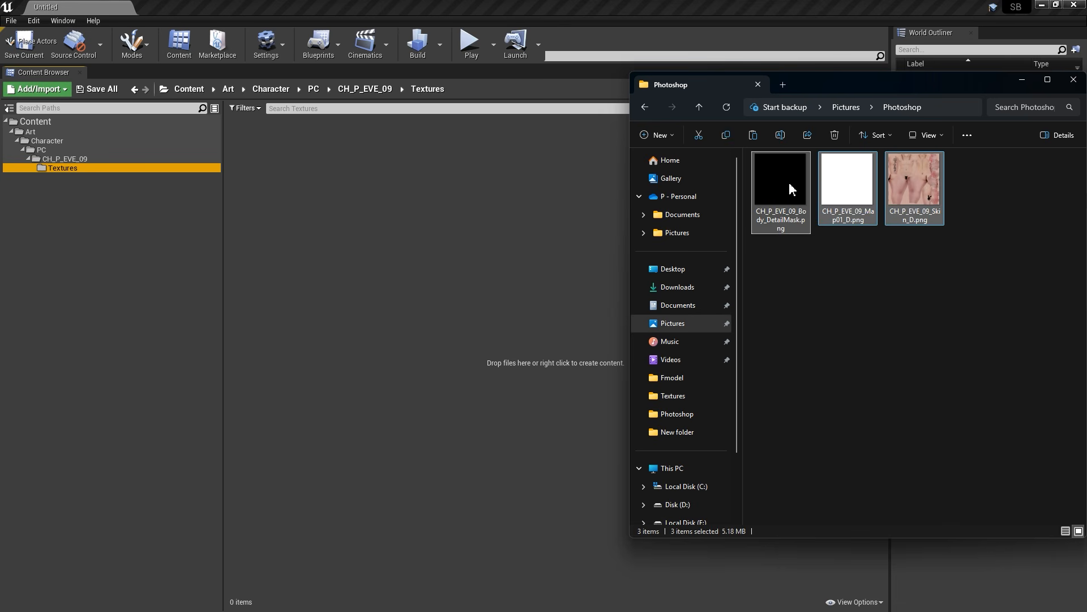
drag(914, 186, 379, 219)
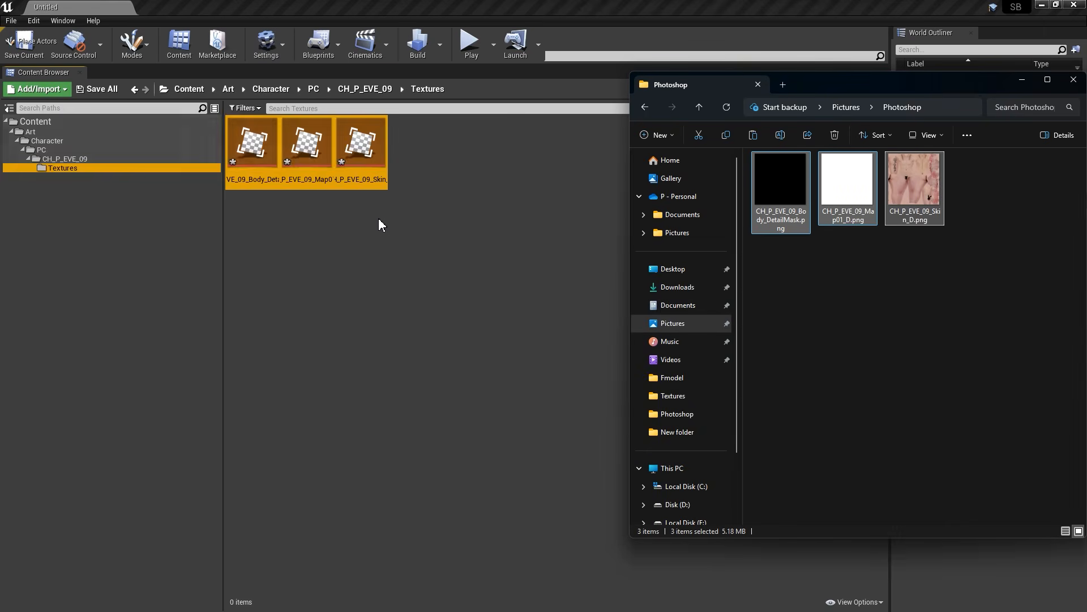
click(389, 220)
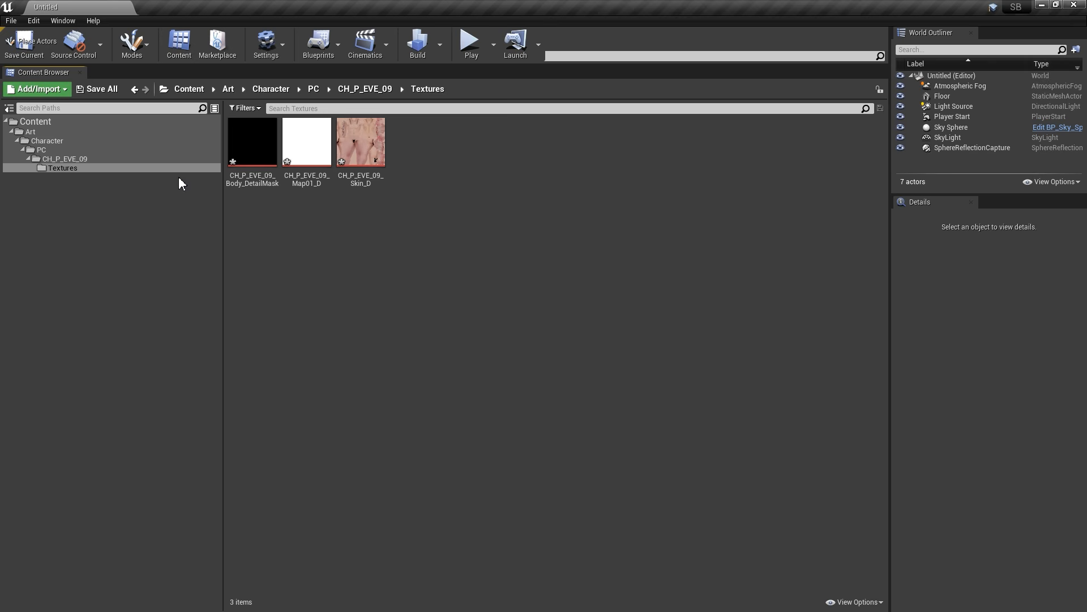
Create a data asset of class PrimaryAssetLabel in the root Content folder and name it Label_MyMod
click(94, 121)
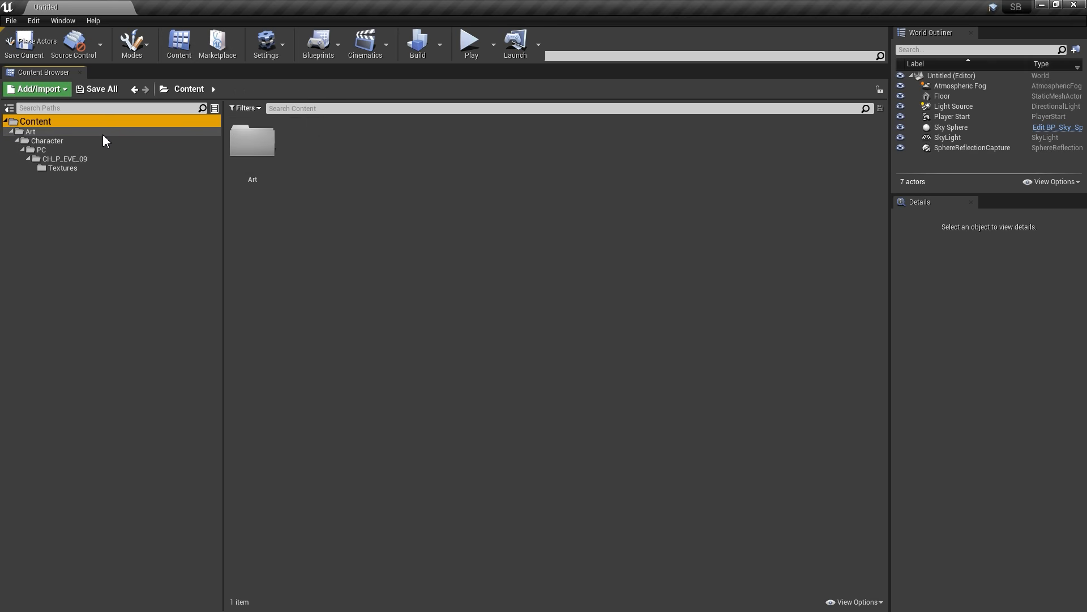
right_click(357, 194)
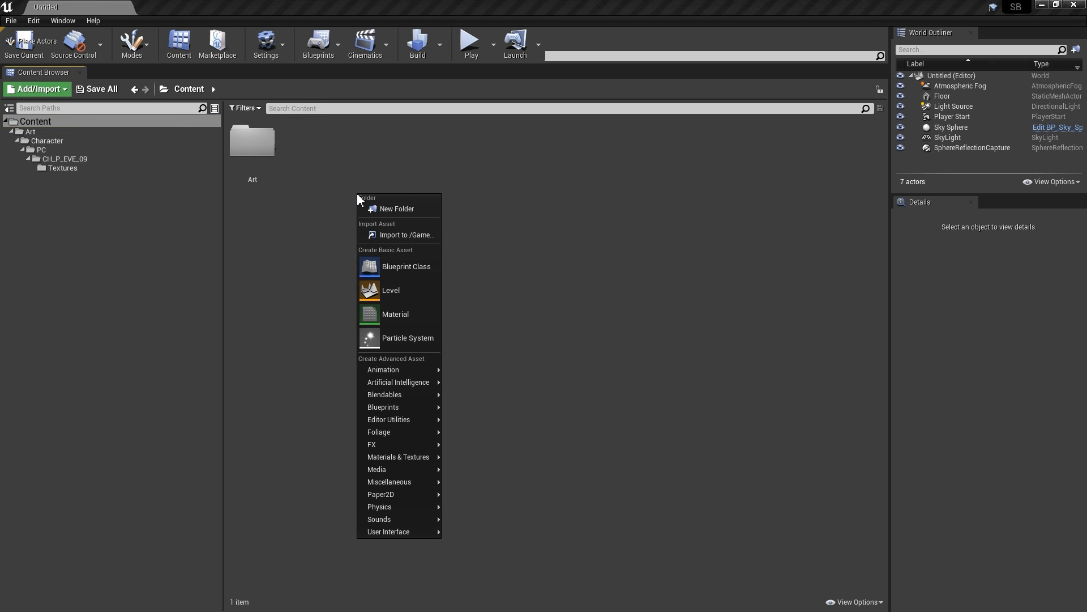
mouse_move(392, 482)
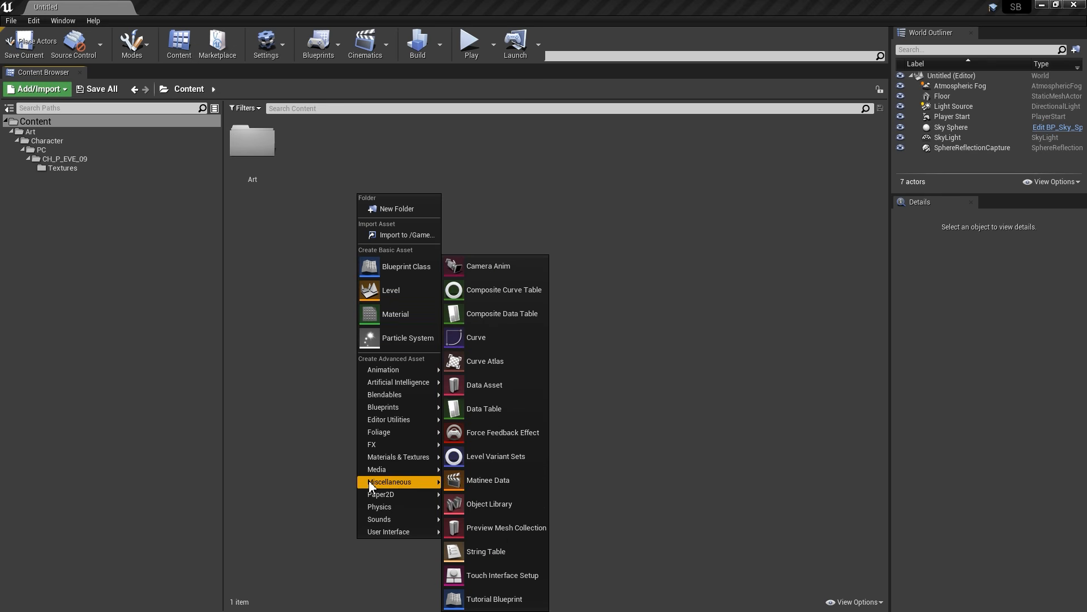
click(483, 385)
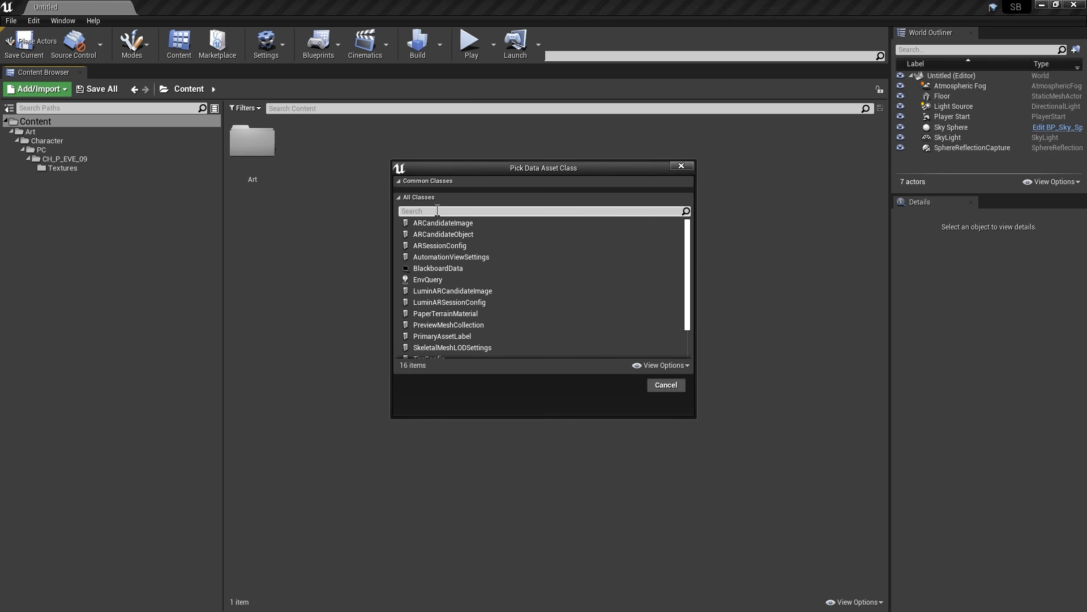
text(primary)
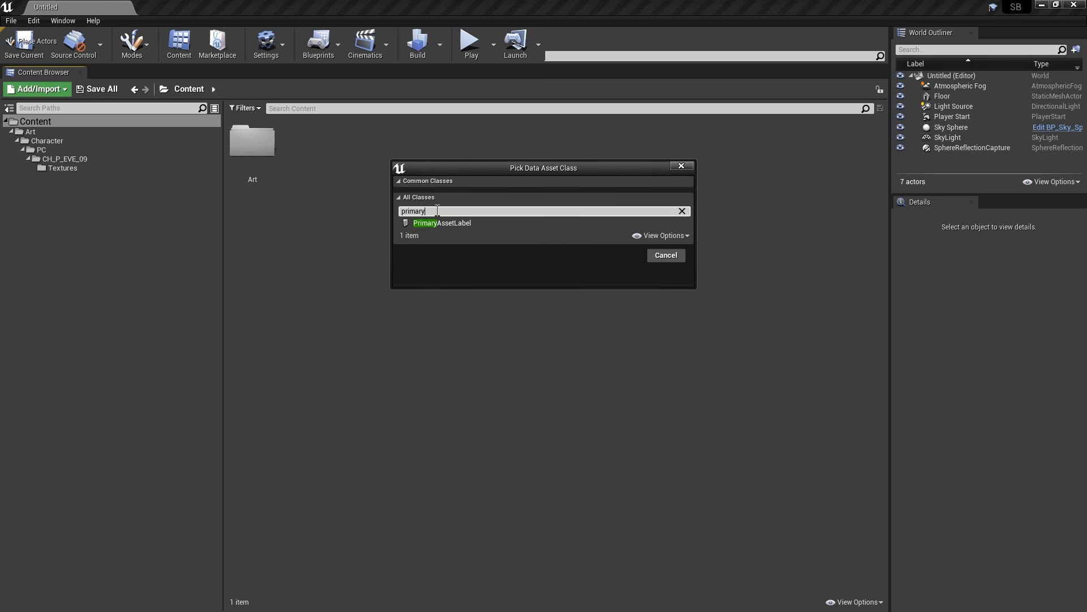
click(458, 223)
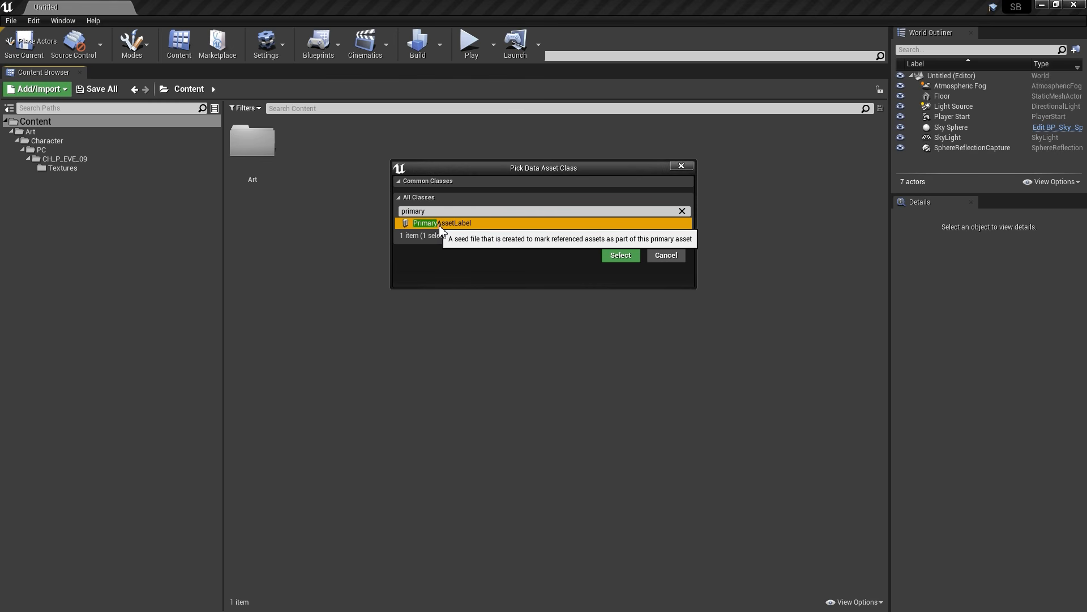
click(620, 258)
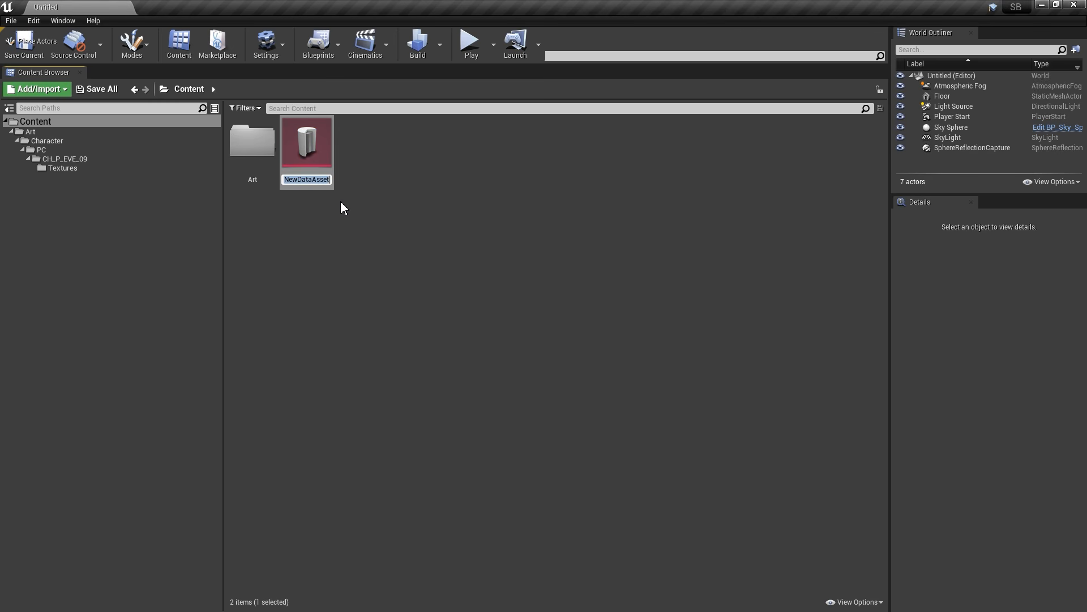
text(Label_MyMod)
key(Return)
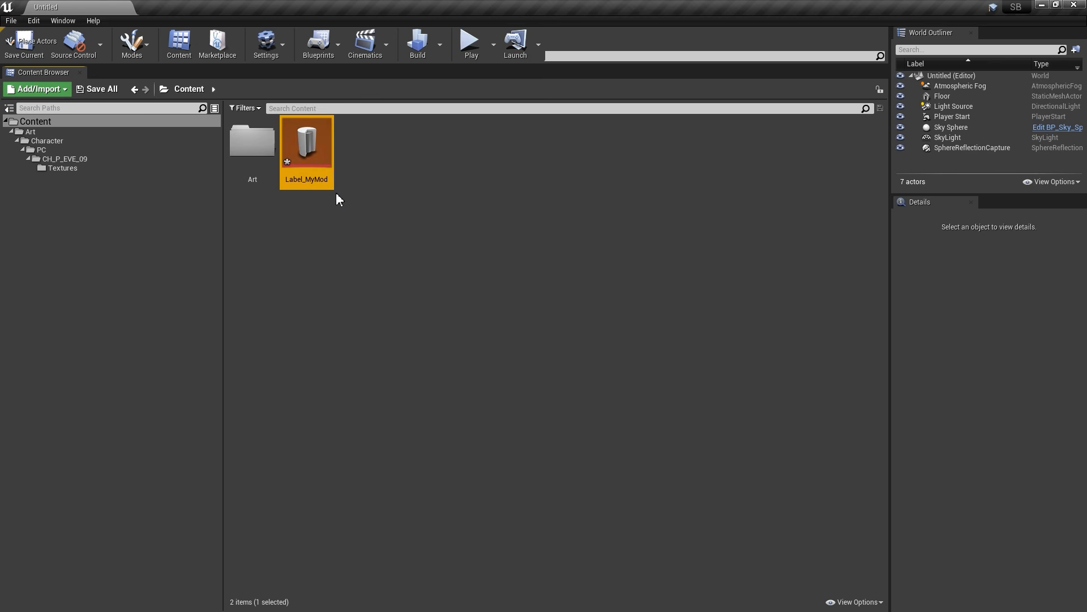
Open Label_MyMod and set its Priority to 1 and its Chunk ID to 300
double_click(322, 157)
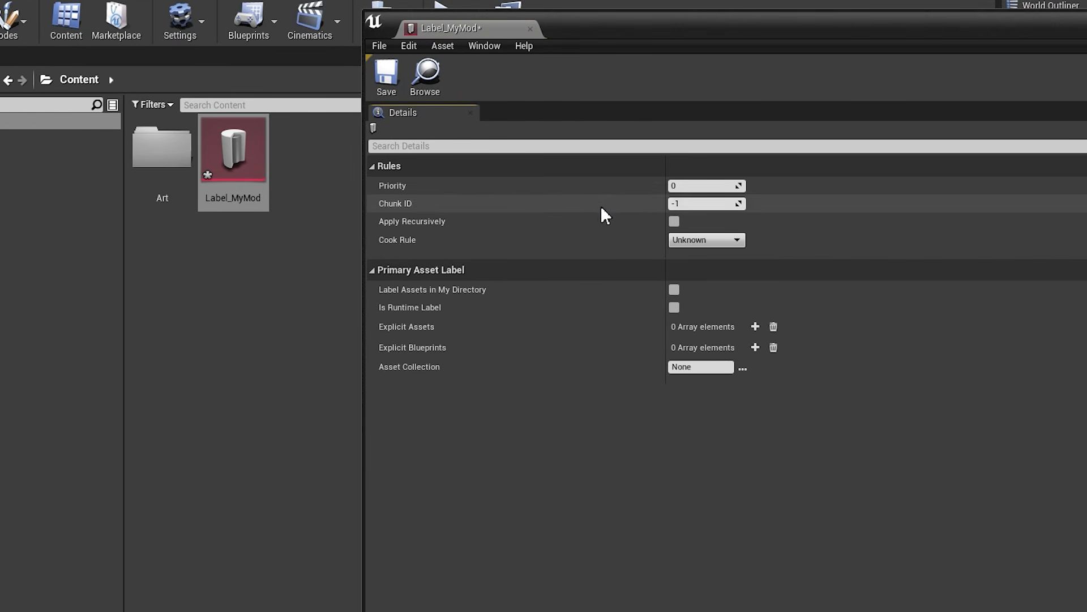
click(694, 187)
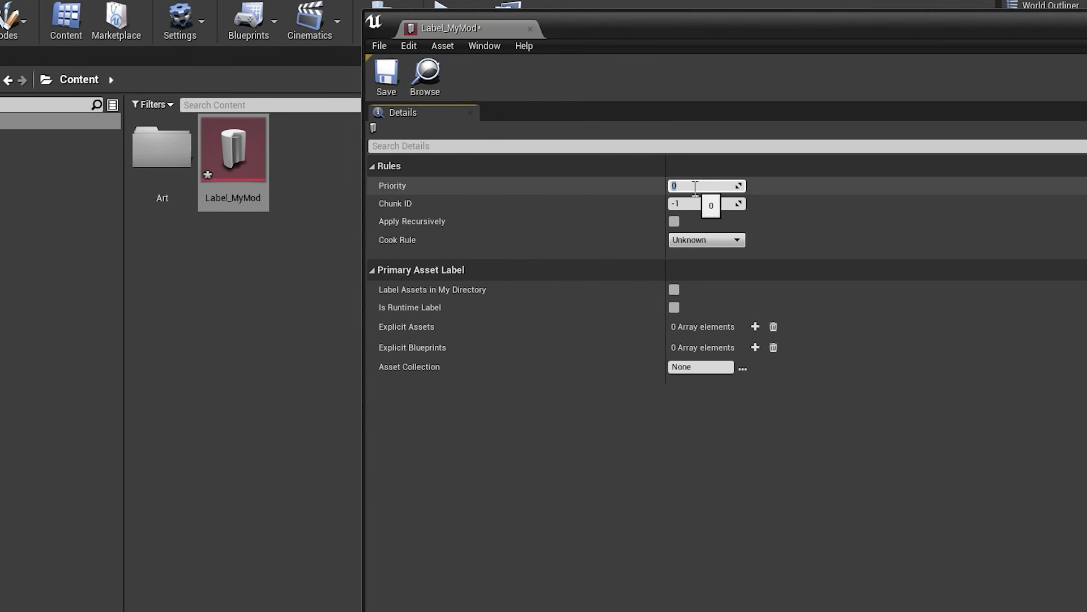
text(1)
click(692, 203)
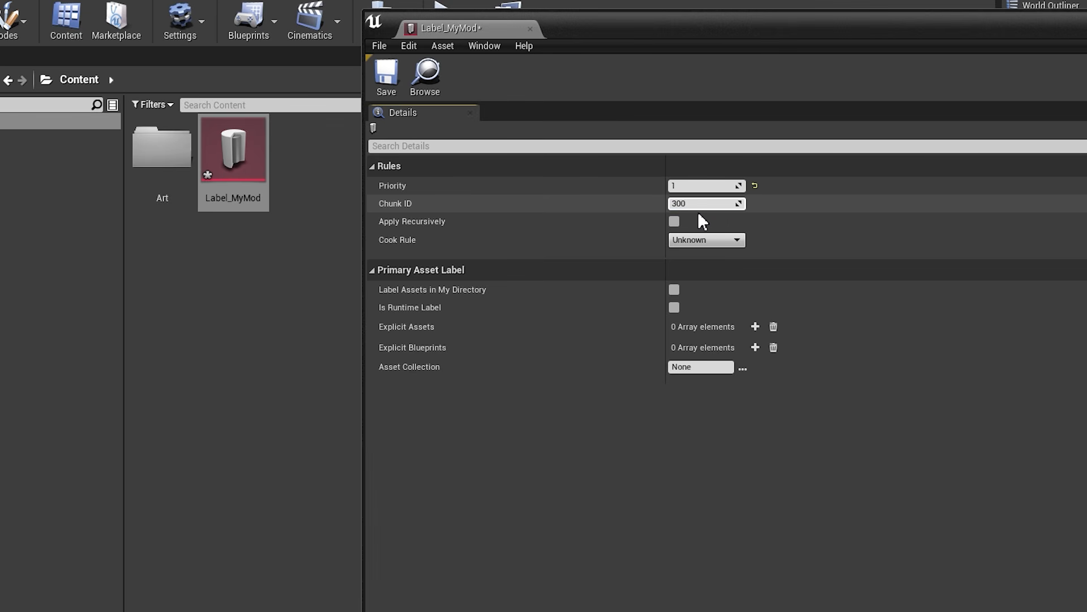
text(300)
key(Return)
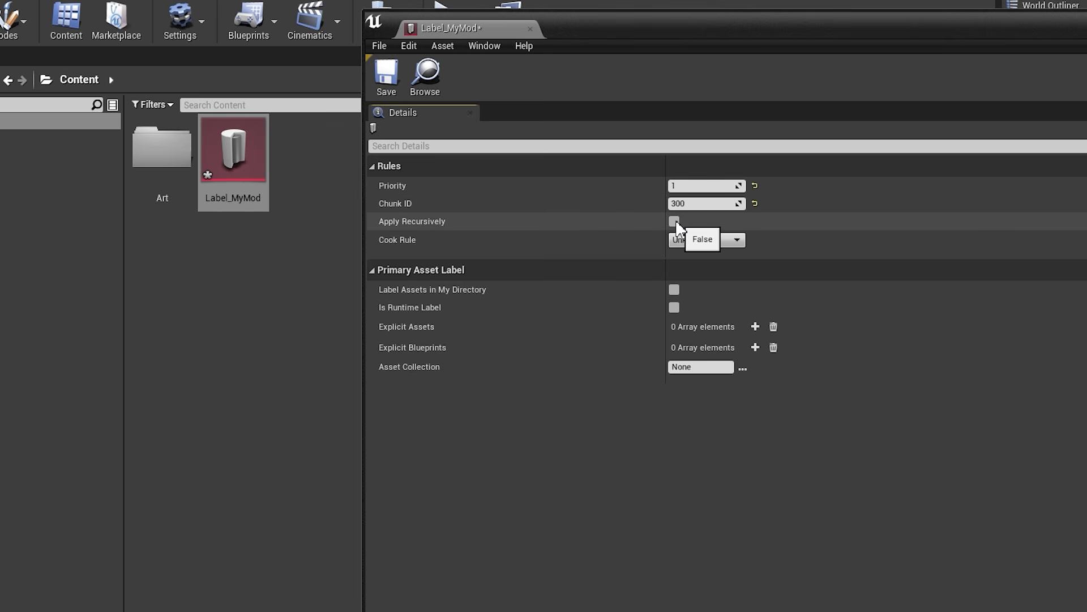
Leave Apply Recursively off and set the label's Cook Rule to Always Cook
click(681, 225)
click(677, 225)
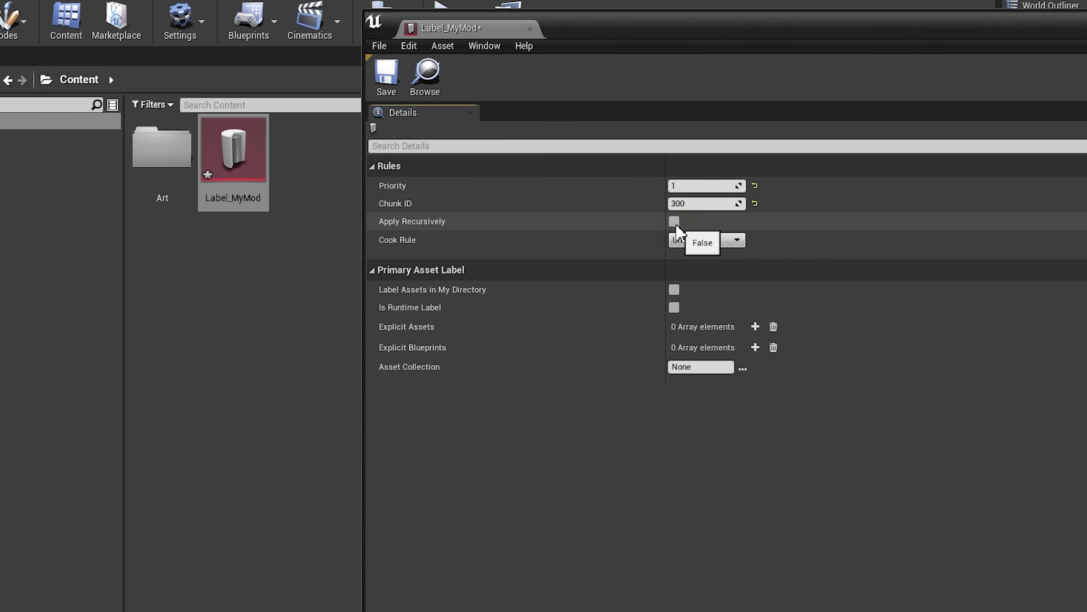
click(705, 241)
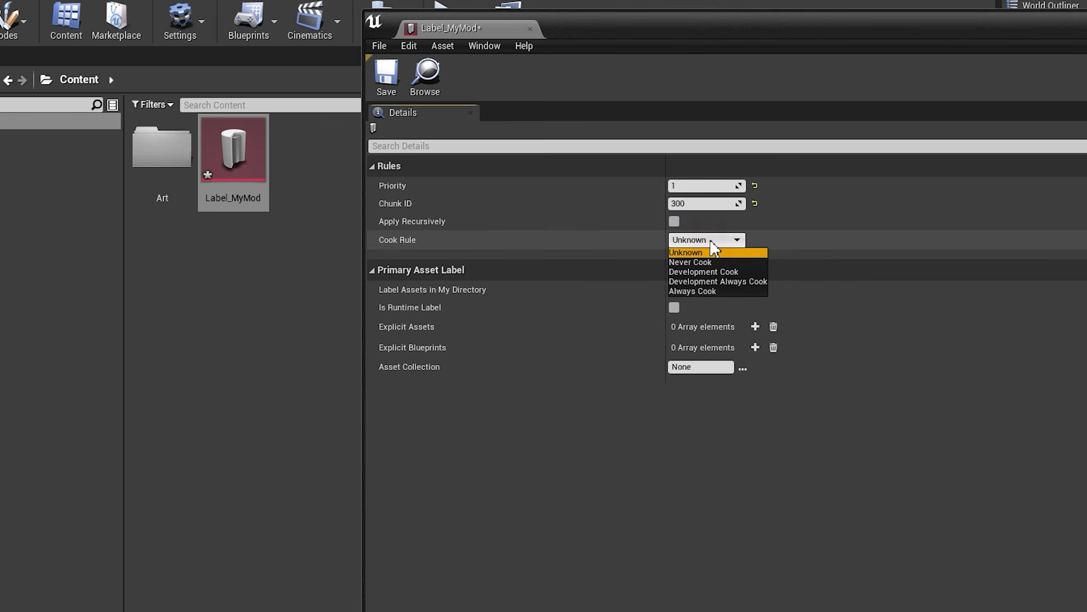
click(695, 292)
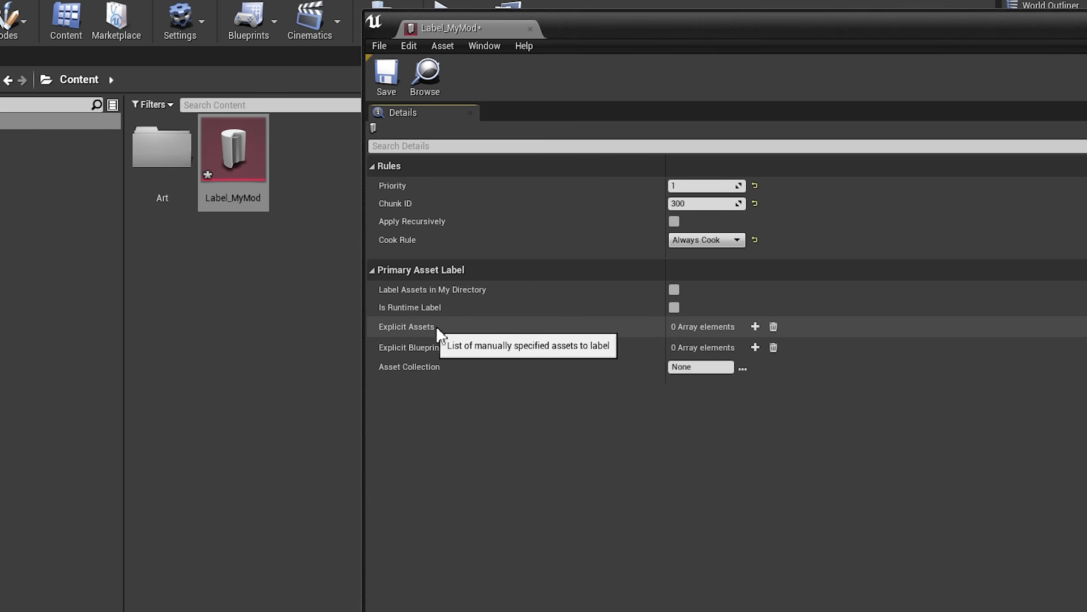
Add three empty elements to the label's Explicit Assets array, deleting the surplus fourth one
click(755, 327)
click(755, 327)
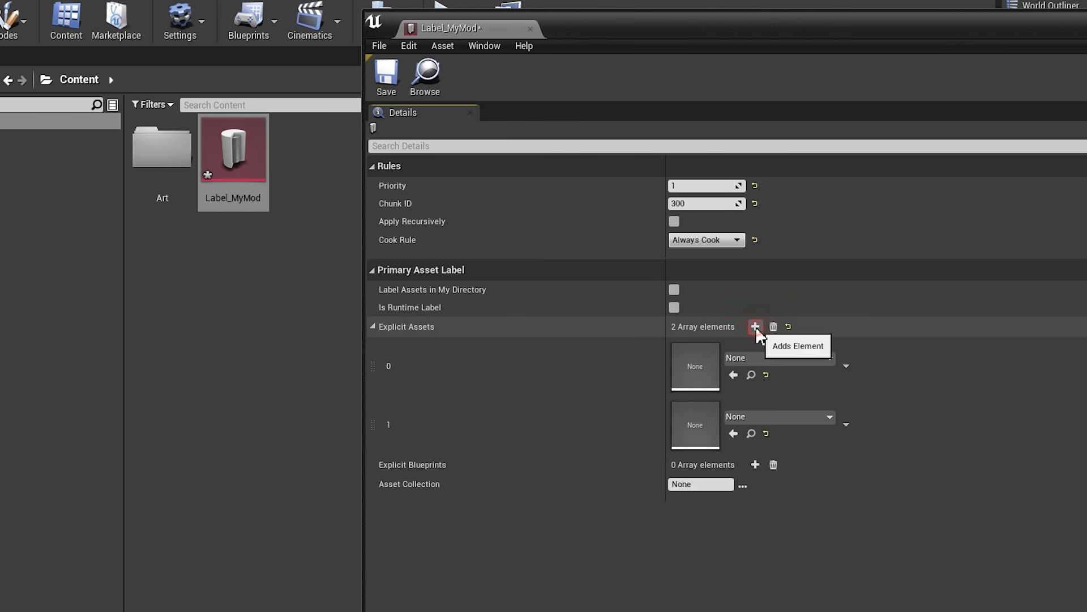
click(756, 328)
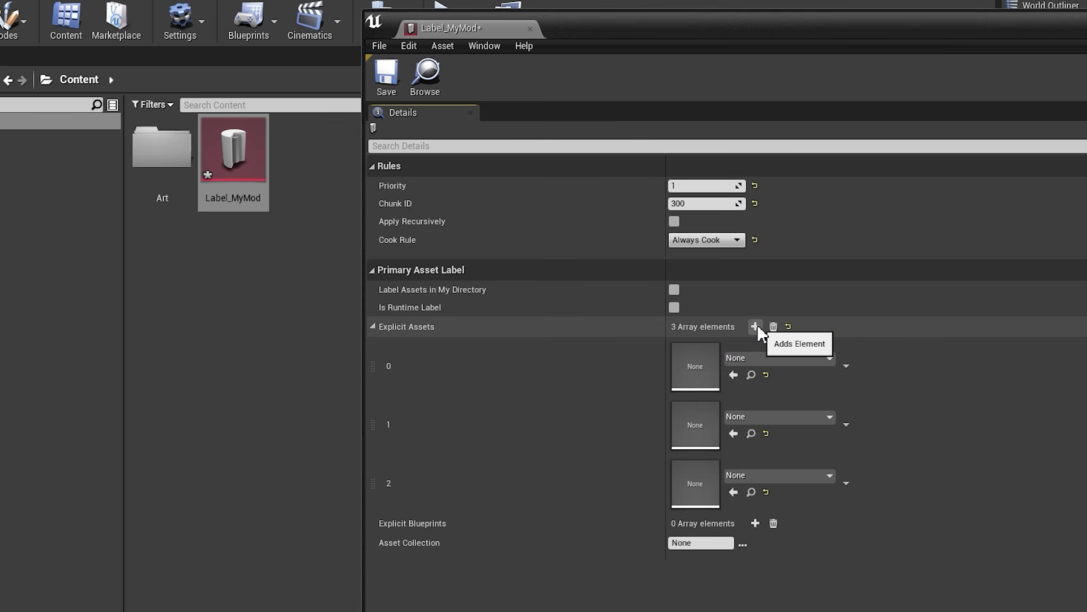
click(755, 326)
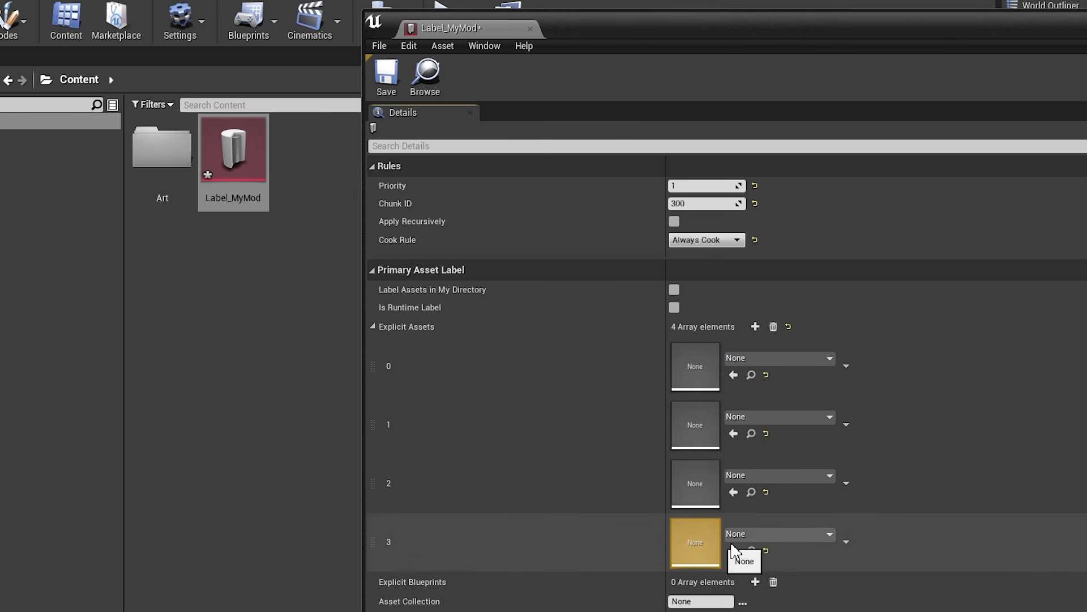
click(846, 541)
click(867, 573)
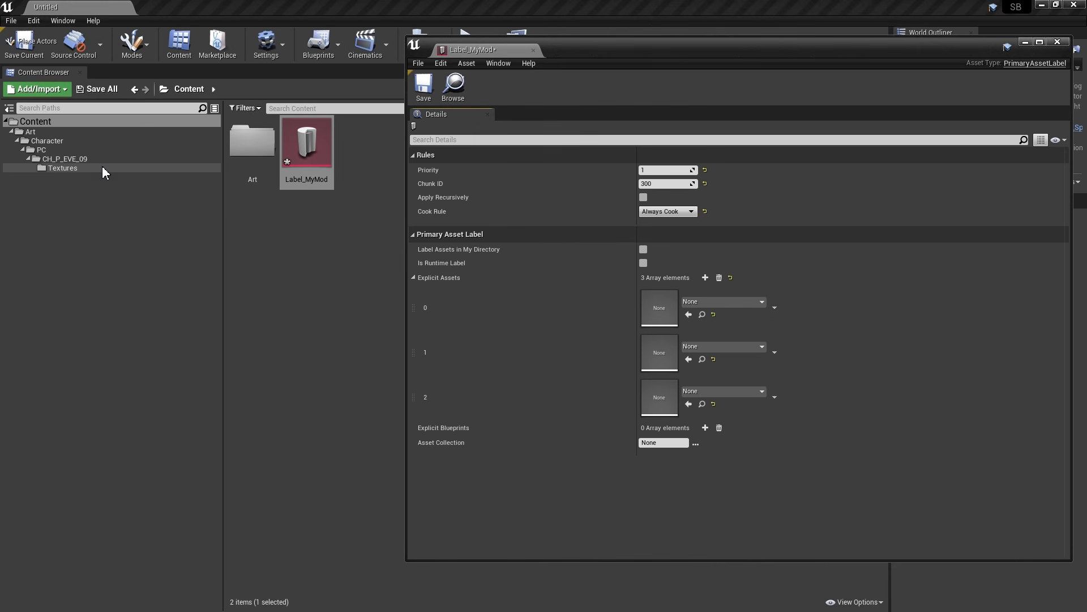
Assign CH_P_EVE_09_Body_DetailMask, CH_P_EVE_09_Map01_D and CH_P_EVE_09_Skin_D to Explicit Assets elements 0 to 2, then save and close Label_MyMod
click(103, 167)
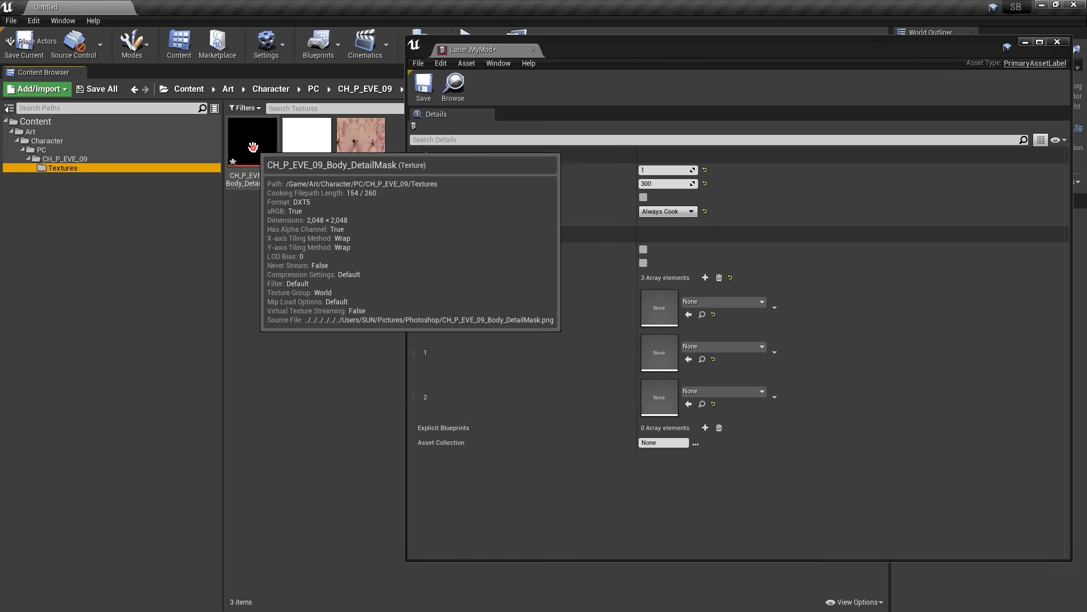
drag(249, 145, 664, 313)
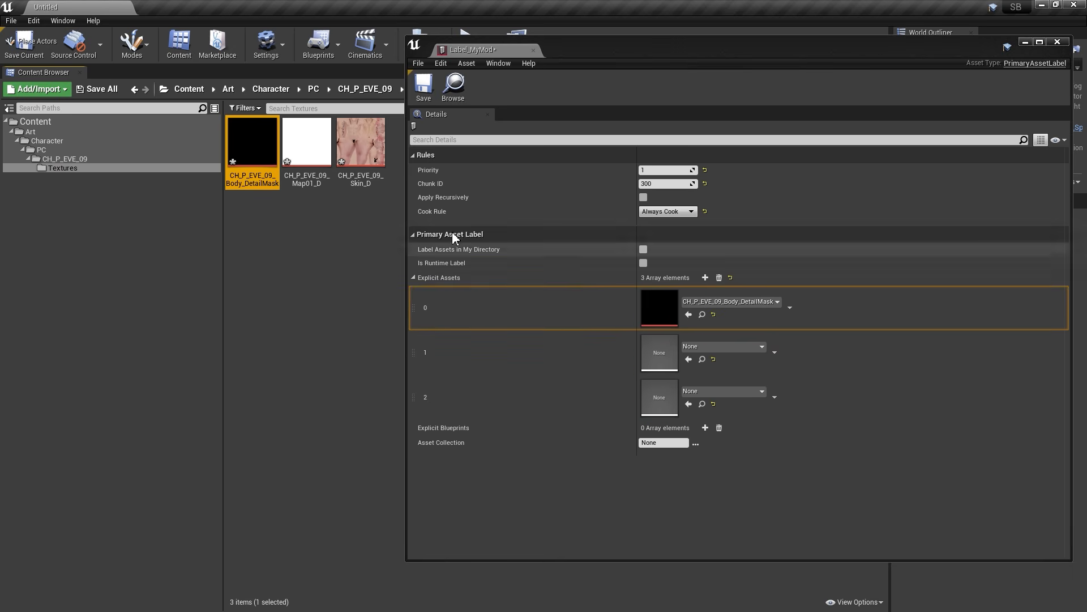
drag(306, 142, 635, 358)
drag(360, 144, 646, 396)
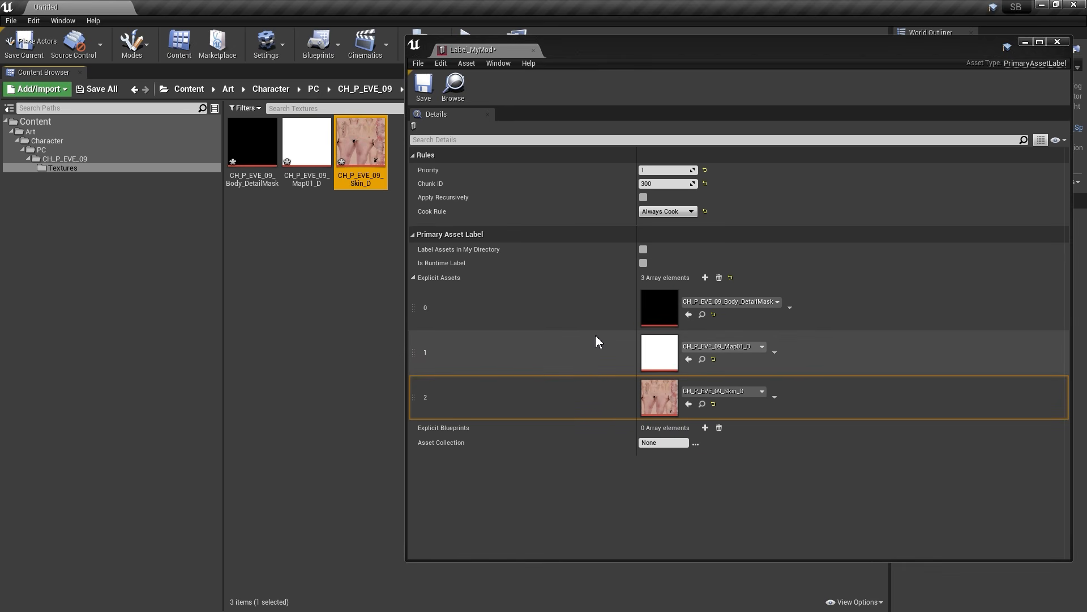
click(424, 92)
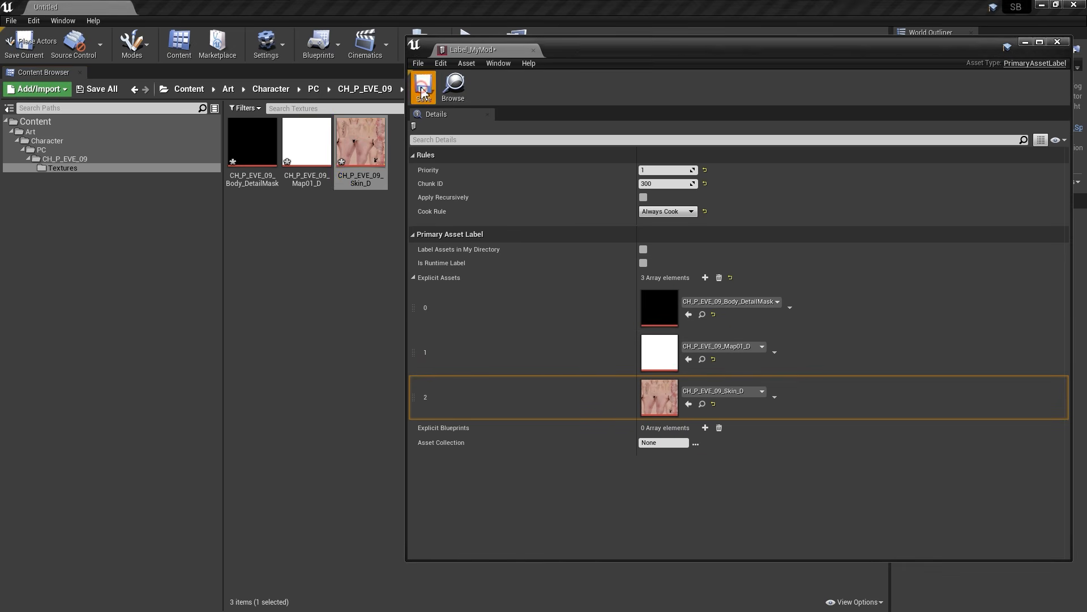
click(1055, 43)
click(352, 236)
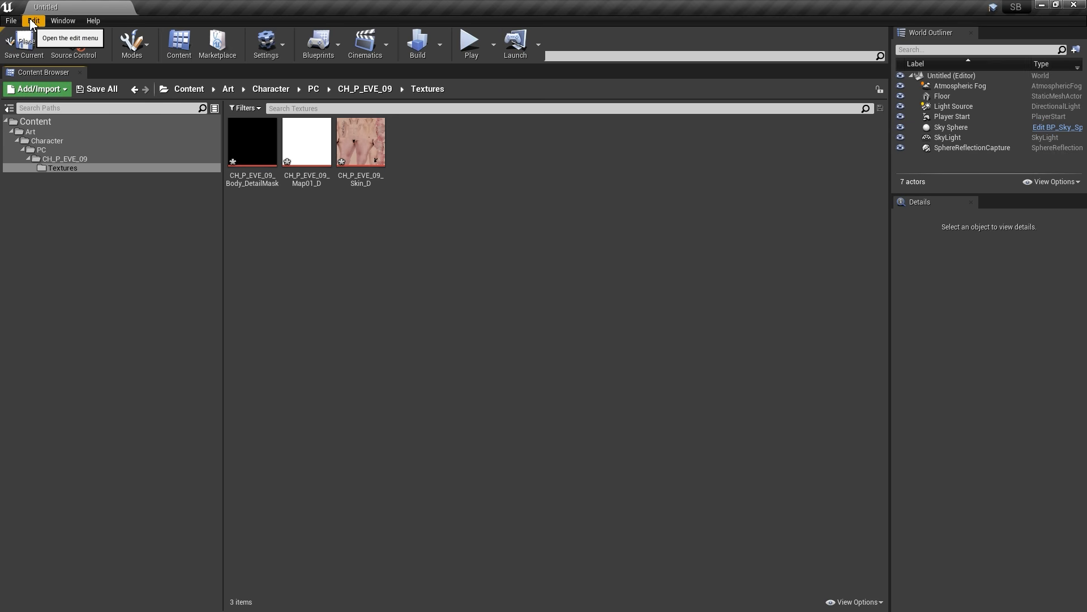
Enable Use Io Store and Generate Chunks in the project's Packaging settings and close the settings
click(34, 21)
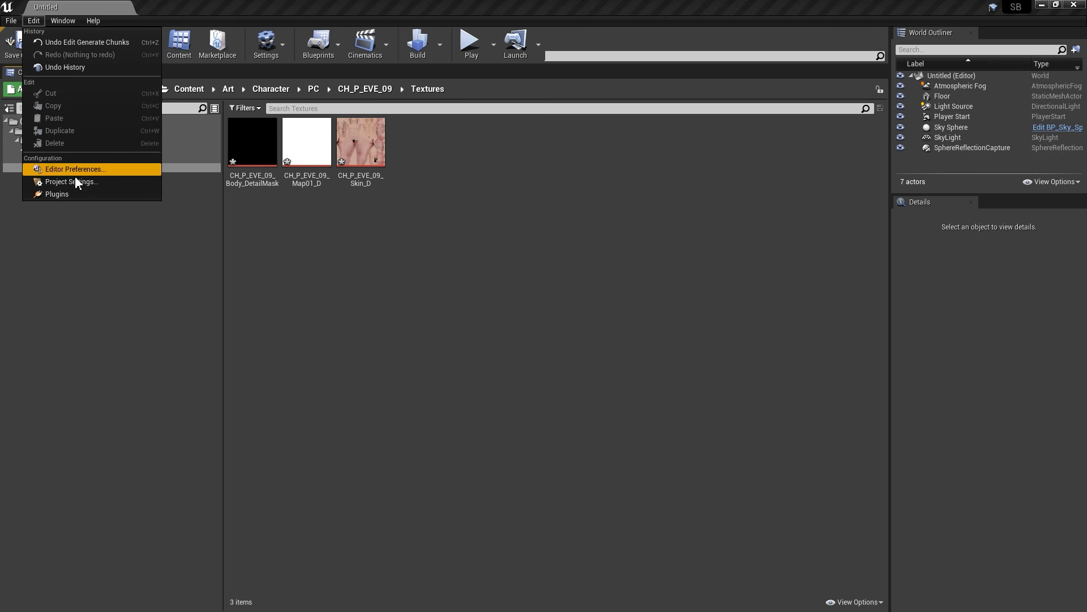
click(98, 184)
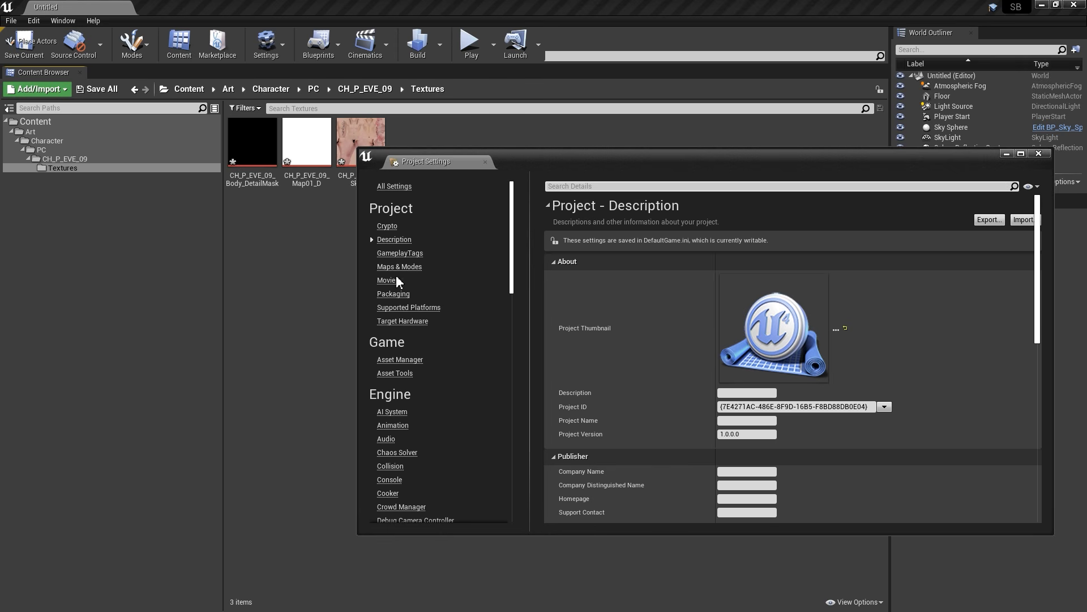
click(393, 295)
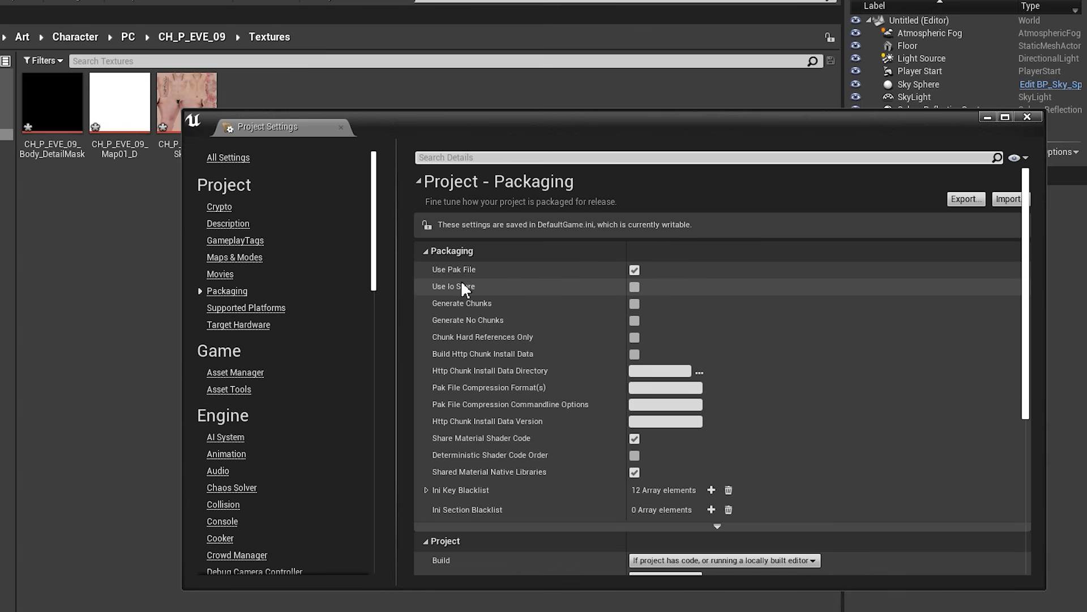
click(637, 288)
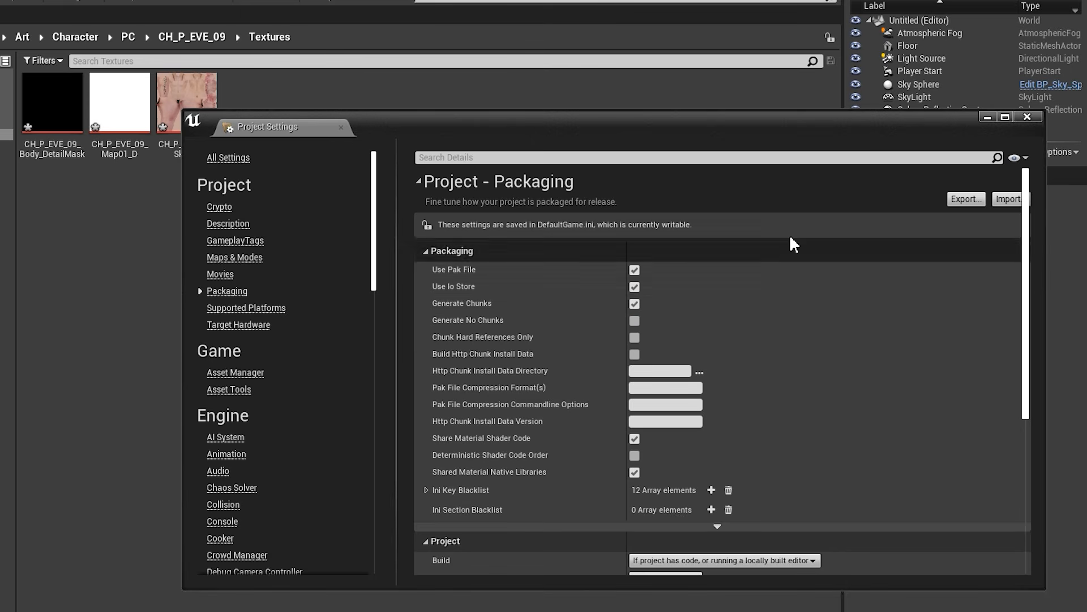
click(1027, 117)
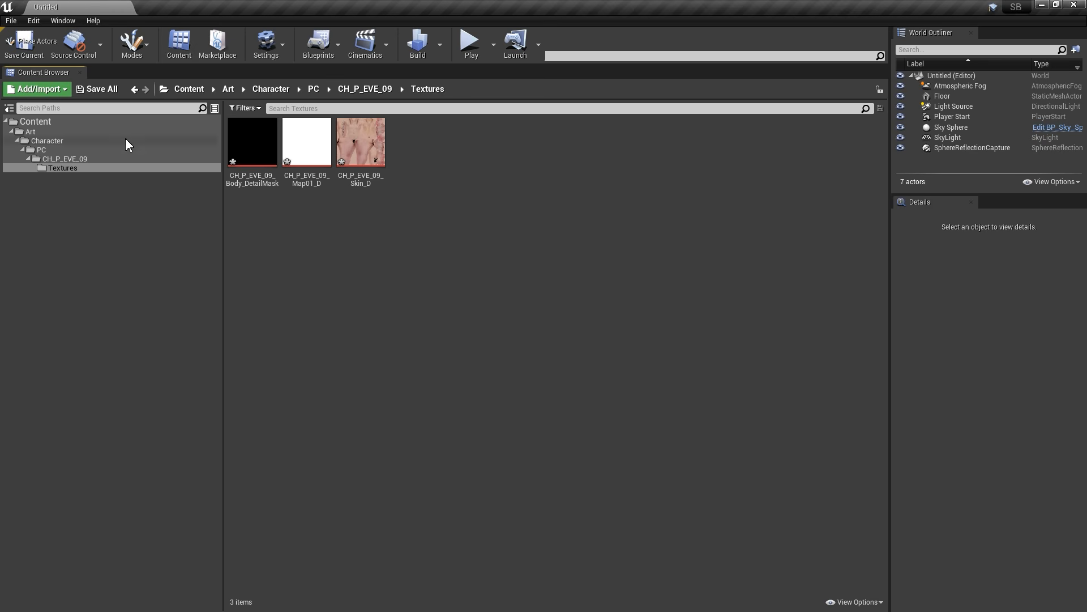
Package the project for Windows (64-bit) into the chosen output folder
click(11, 20)
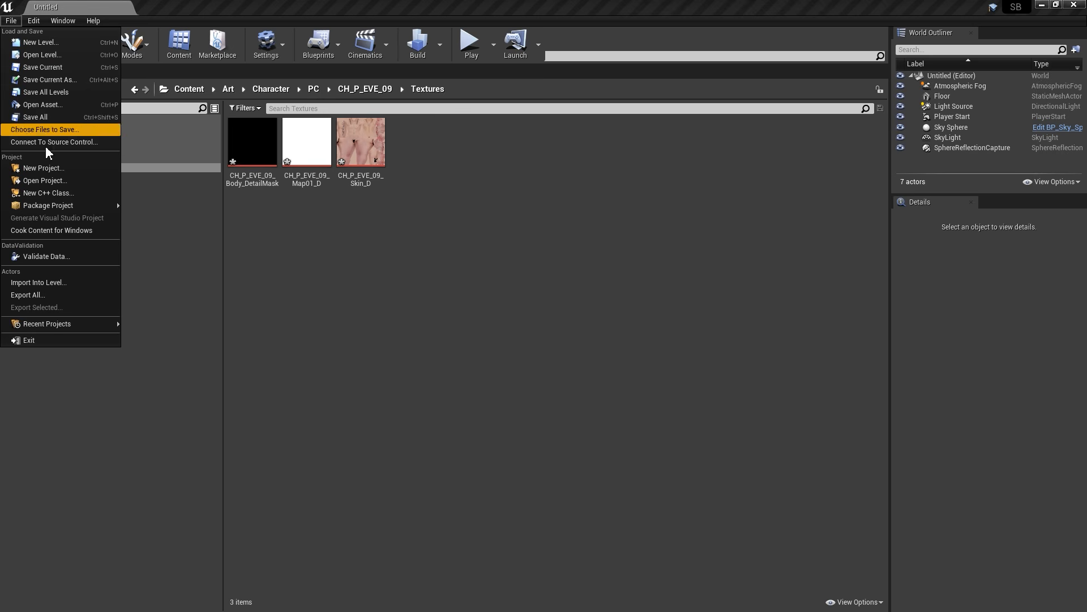
mouse_move(60, 208)
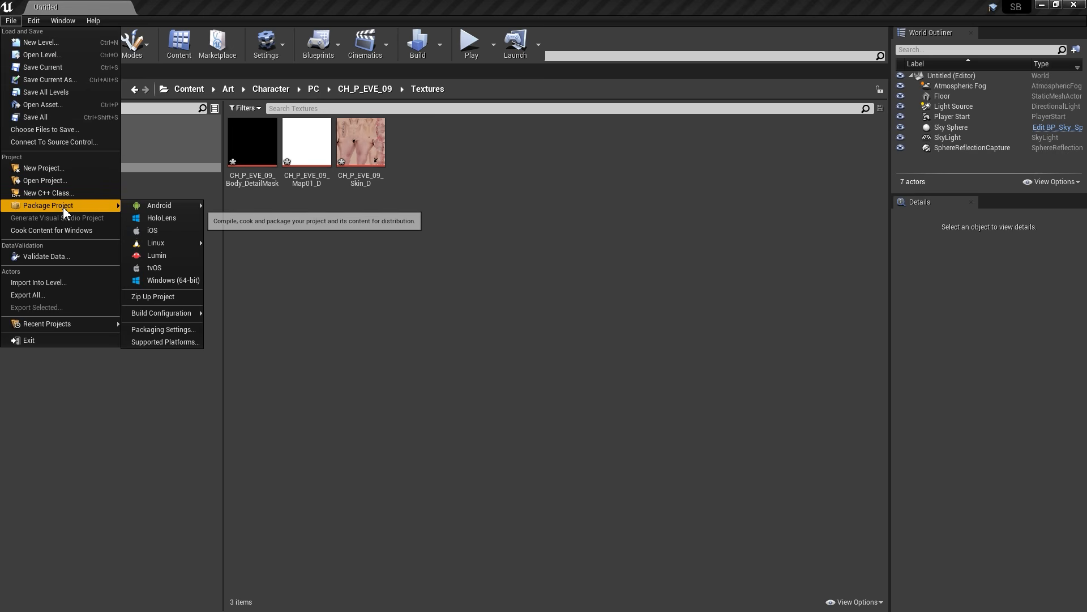
click(162, 280)
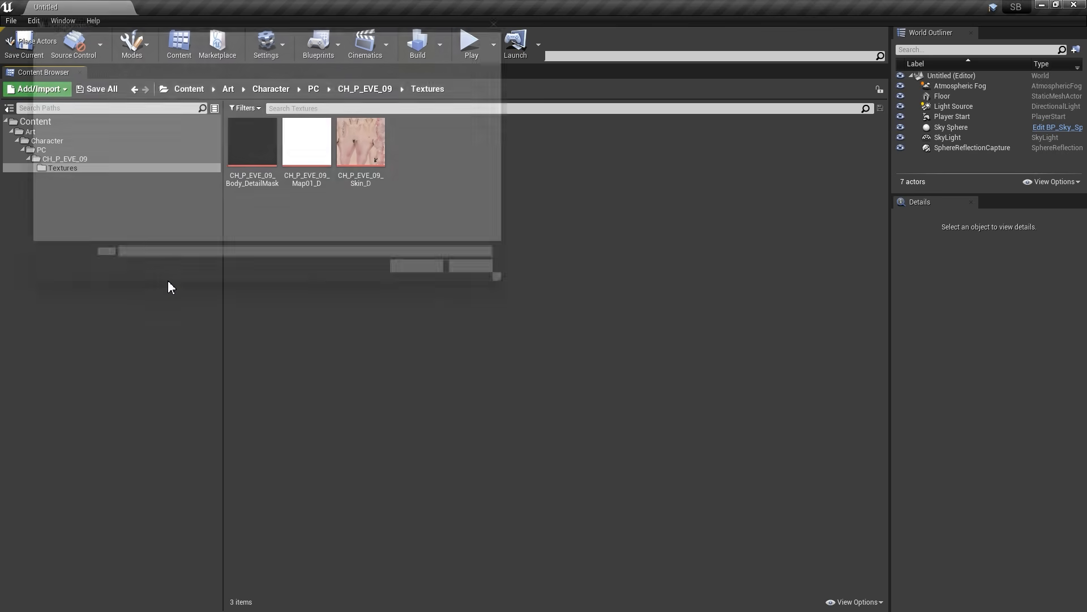
click(439, 284)
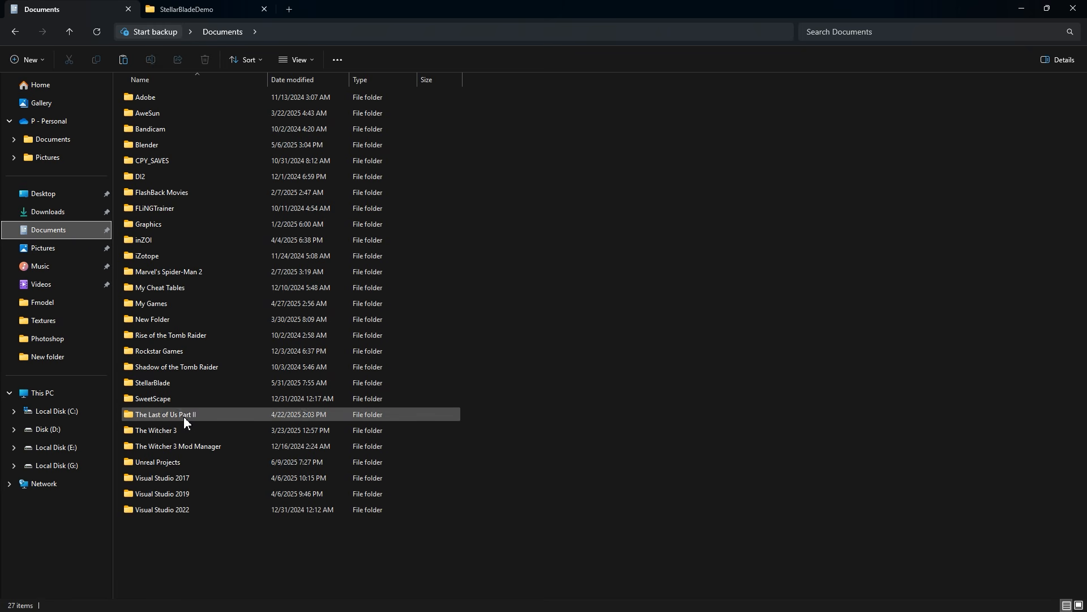
In File Explorer, open the packaged build's folder Unreal Projects\SB\WindowsNoEditor\SB\Content\Paks
click(195, 463)
double_click(195, 463)
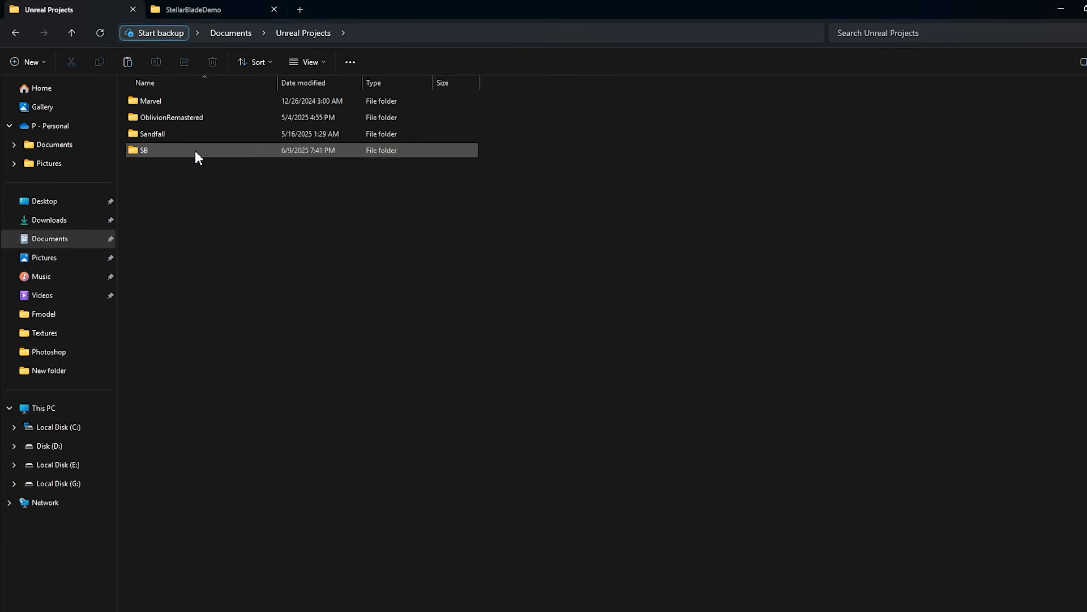
double_click(196, 146)
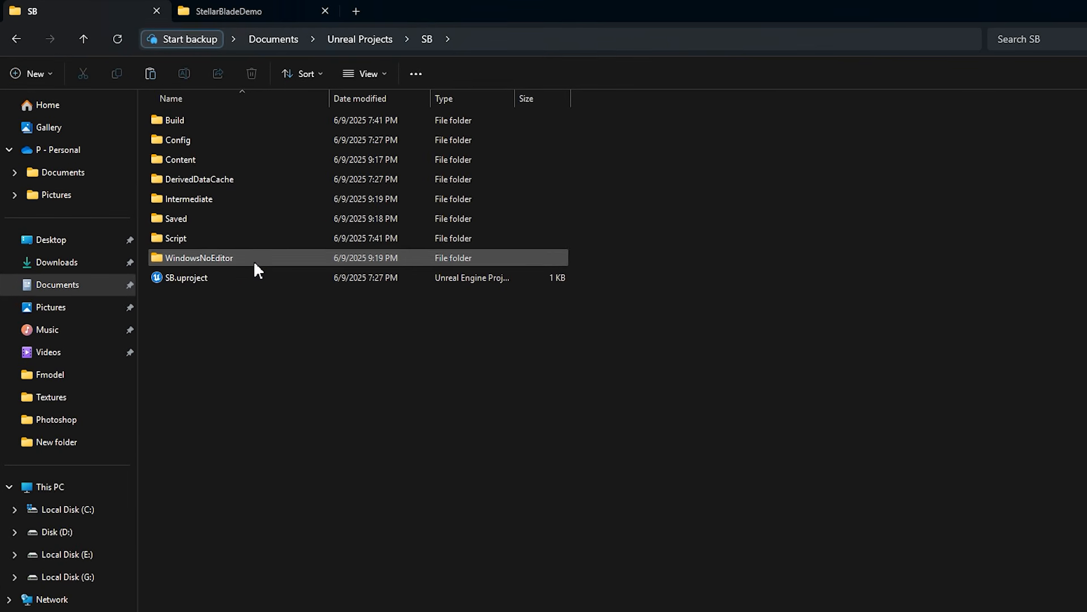
double_click(245, 254)
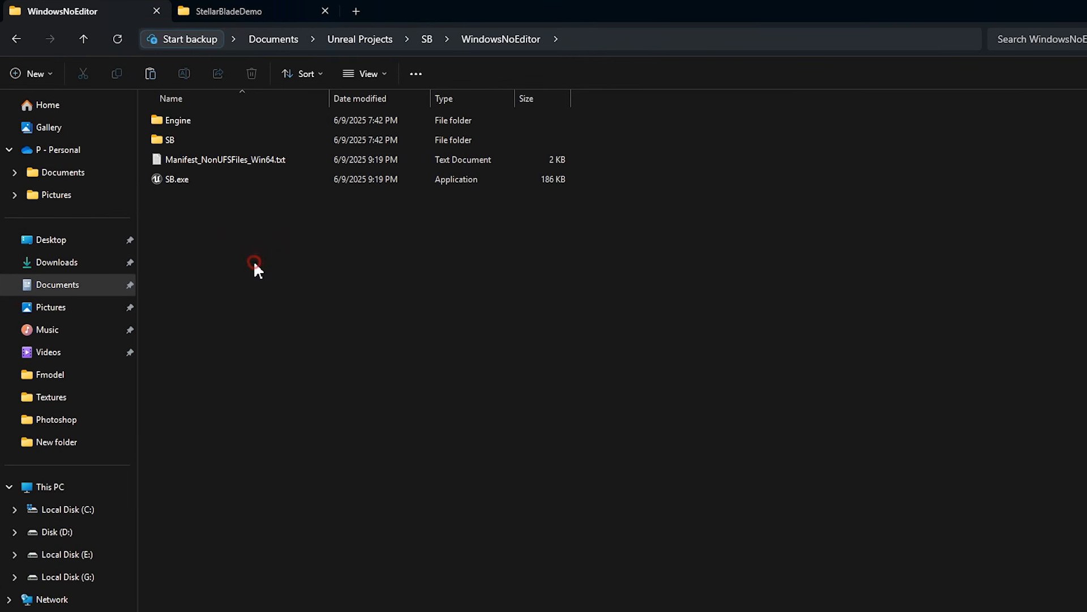
double_click(250, 140)
double_click(249, 126)
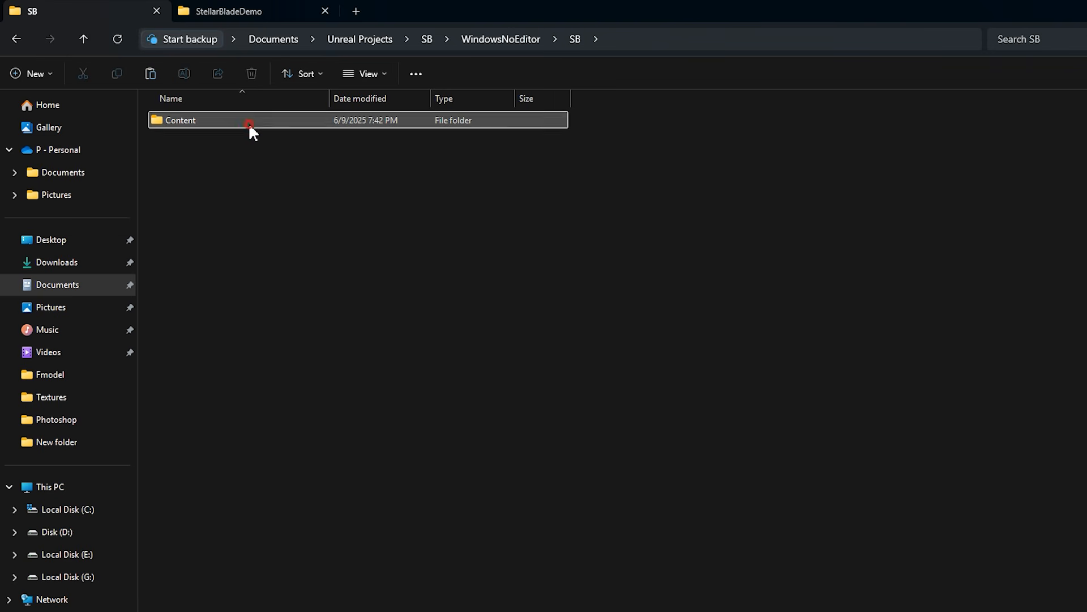
double_click(250, 125)
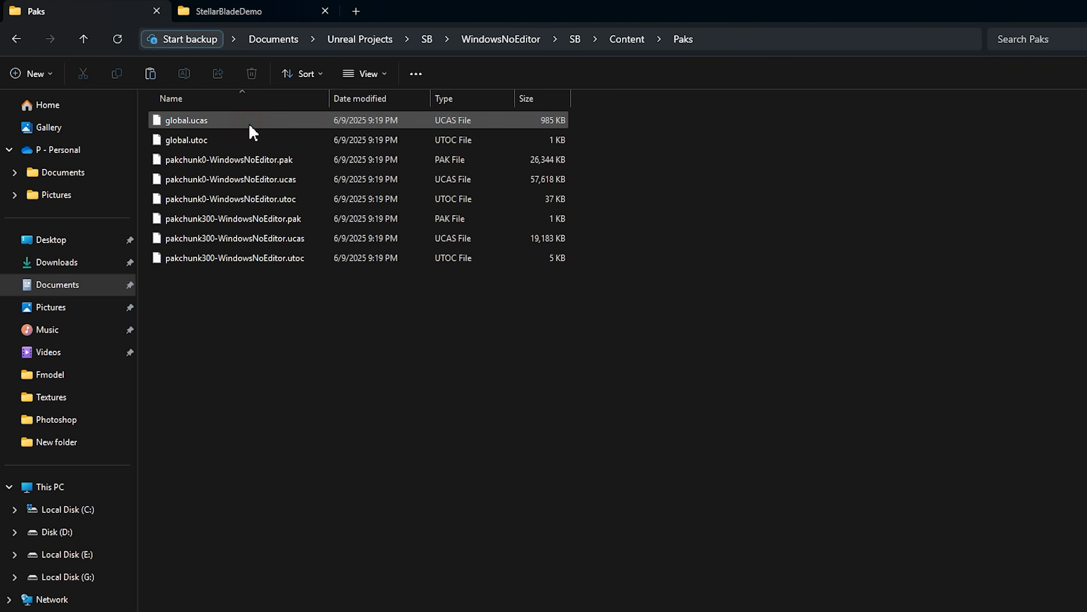
Rename pakchunk300-WindowsNoEditor.pak as MyMod_P.pak
drag(297, 311, 295, 222)
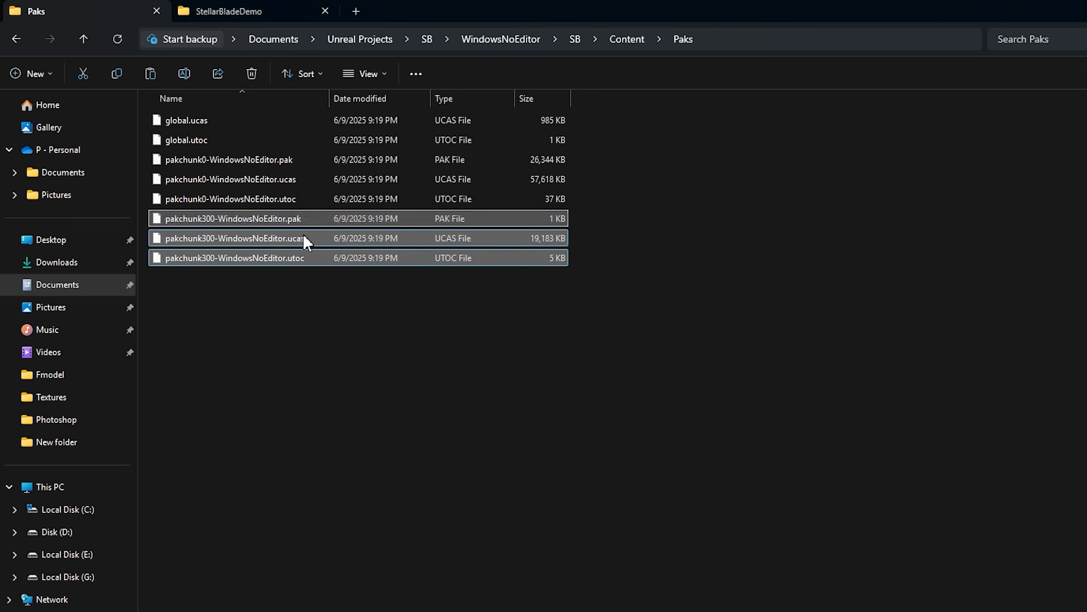
click(284, 287)
click(243, 219)
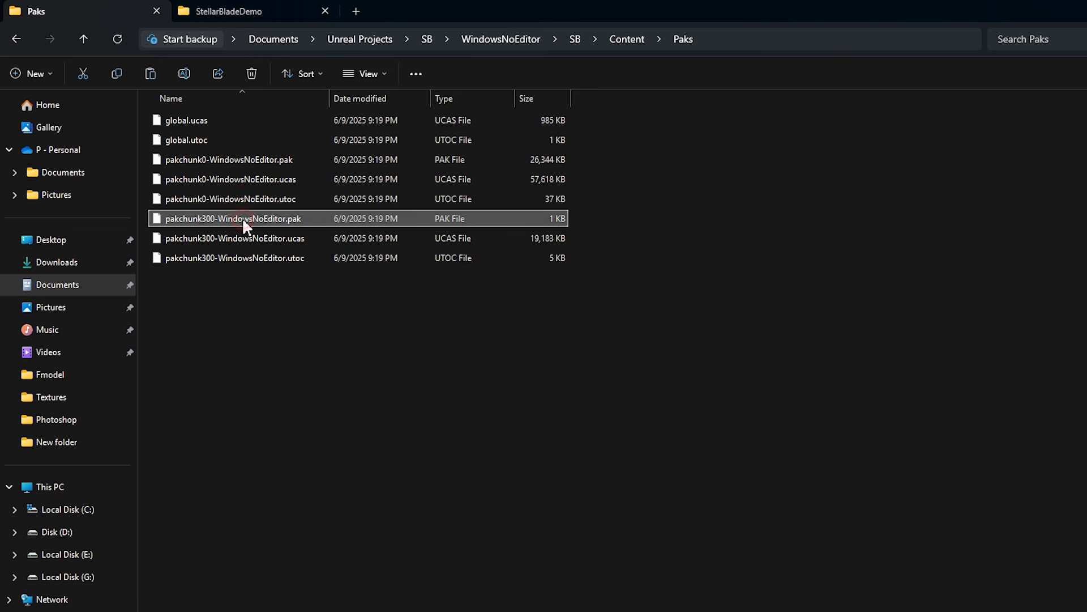
key(F2)
text(My)
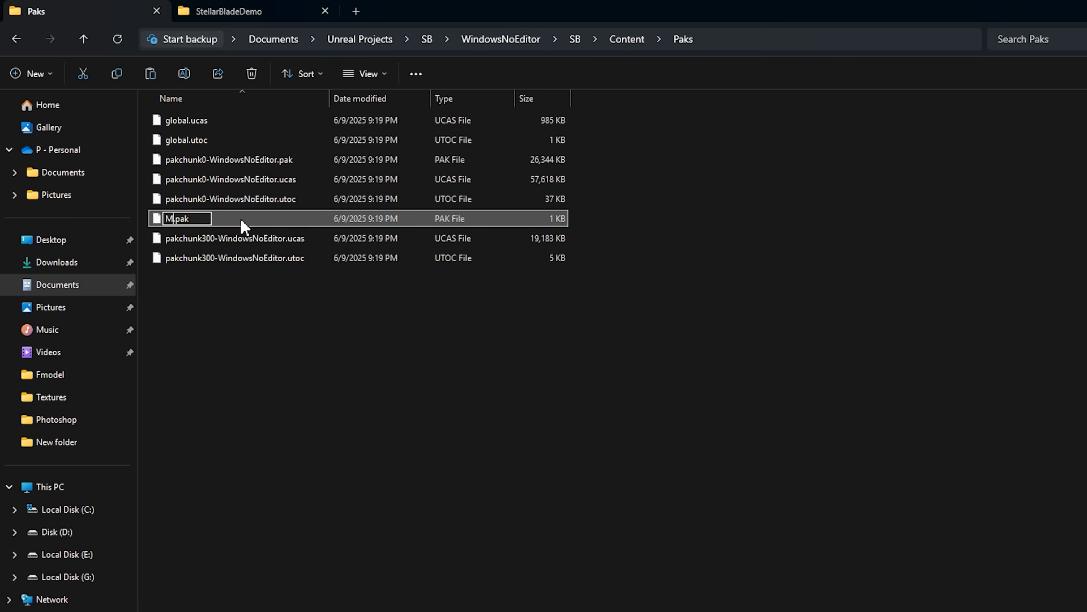
text(Mod_P)
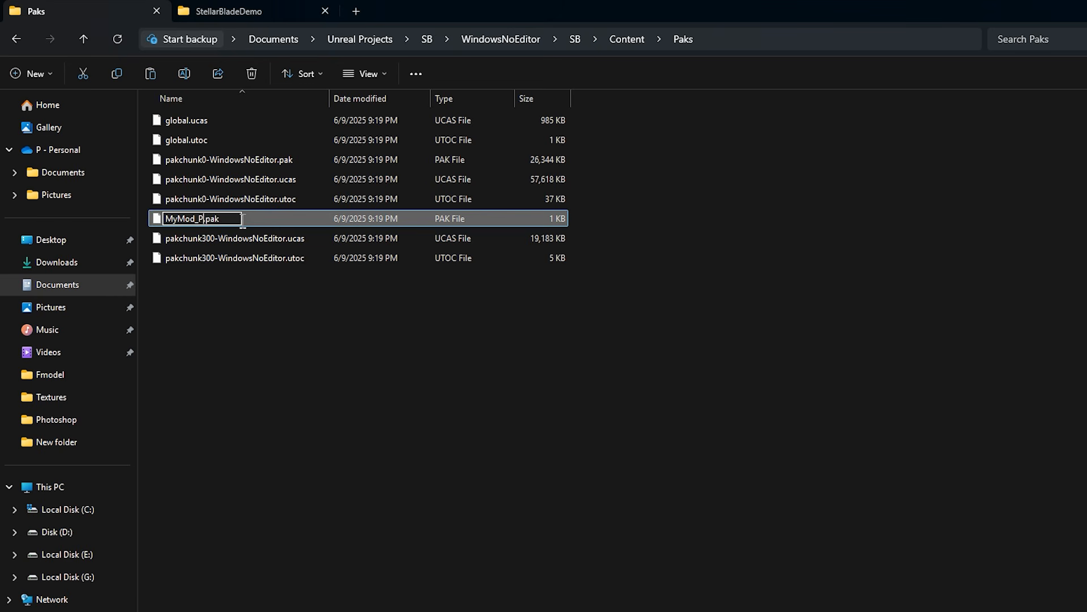
key(Return)
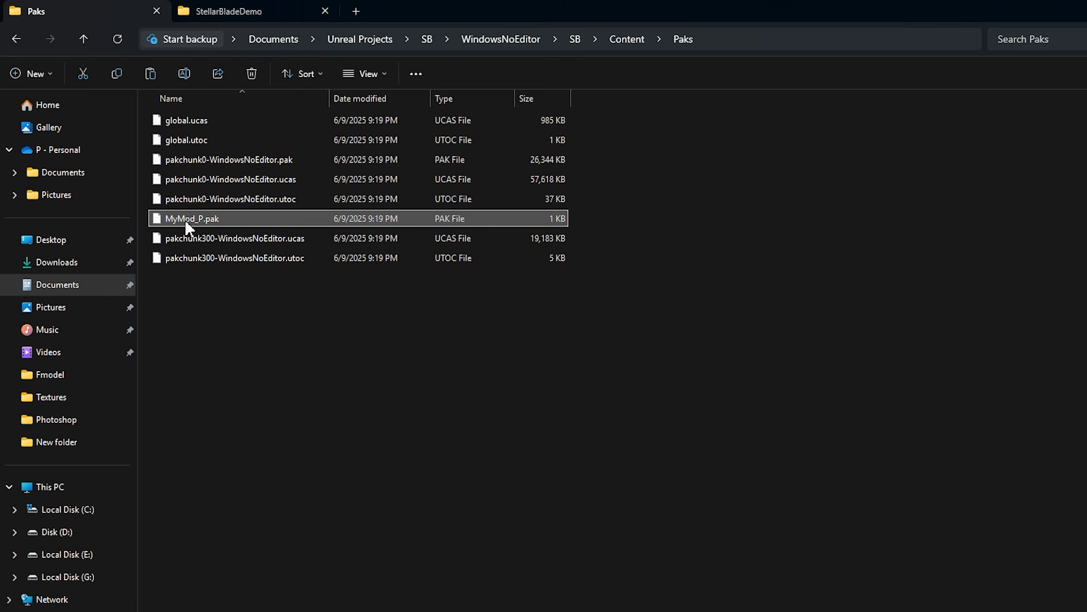
Rename the pakchunk300 .ucas and .utoc files as MyMod_P.ucas and MyMod_P.utoc, reusing the .pak file's base name
click(187, 224)
key(ctrl+c)
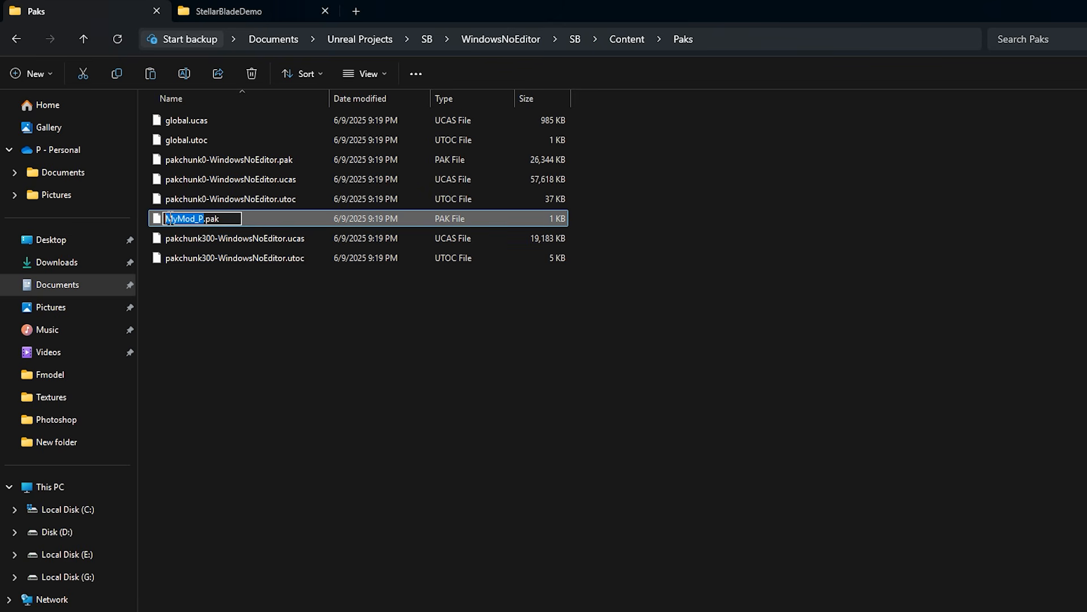
click(220, 238)
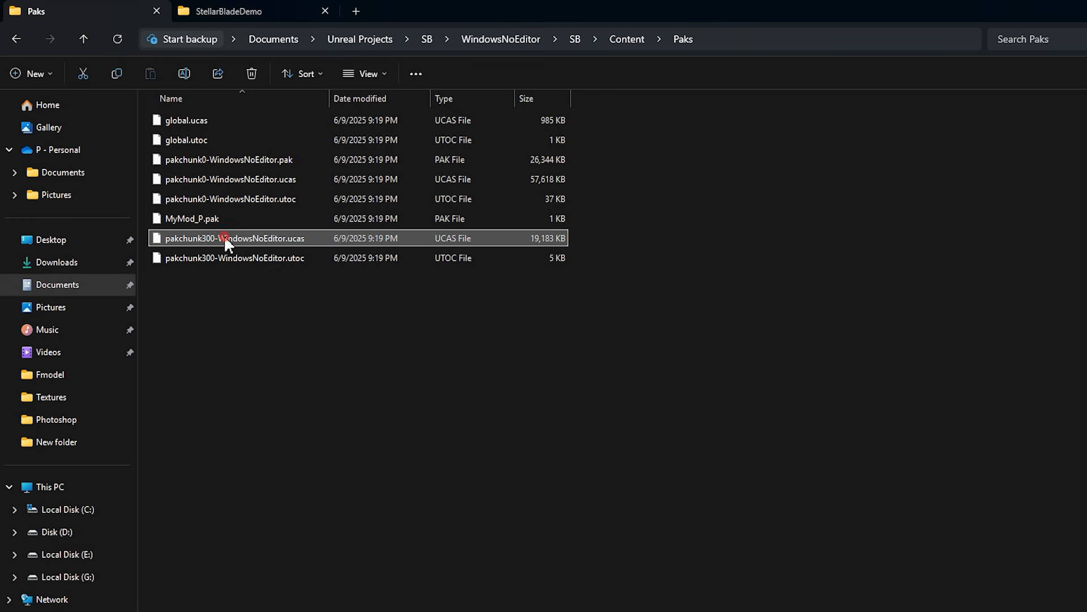
click(224, 238)
key(ctrl+v)
click(226, 258)
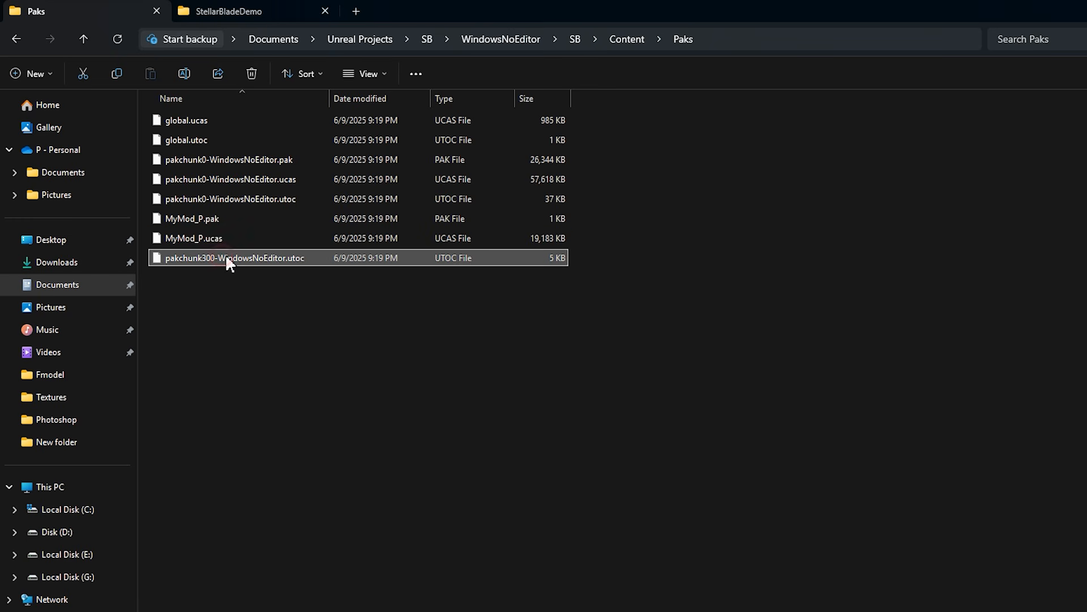
click(226, 258)
key(ctrl+v)
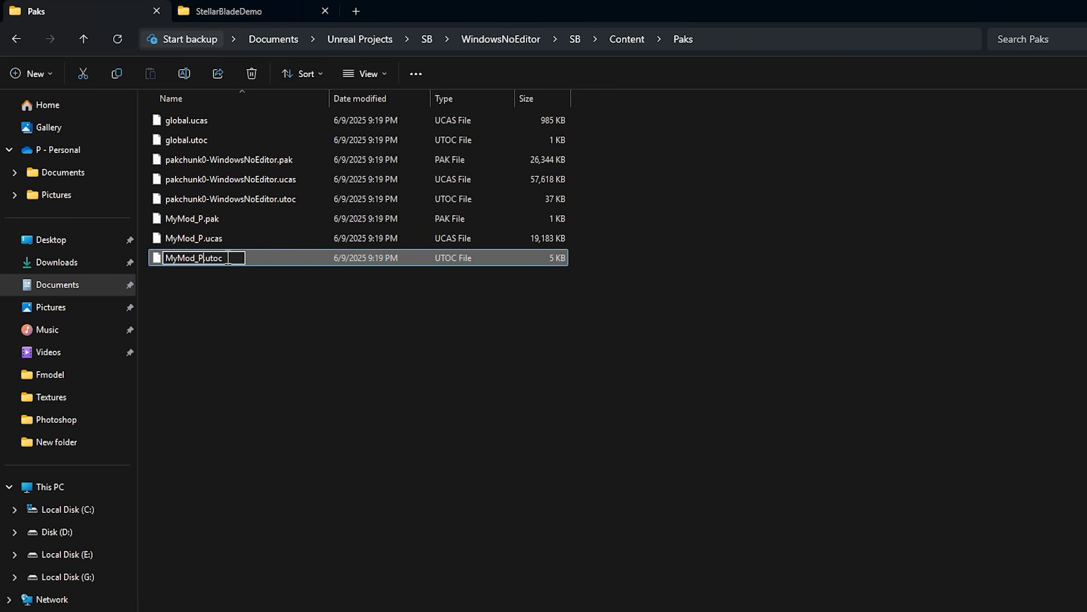
click(225, 288)
Copy the MyMod_P .pak, .ucas and .utoc files
drag(203, 314, 226, 224)
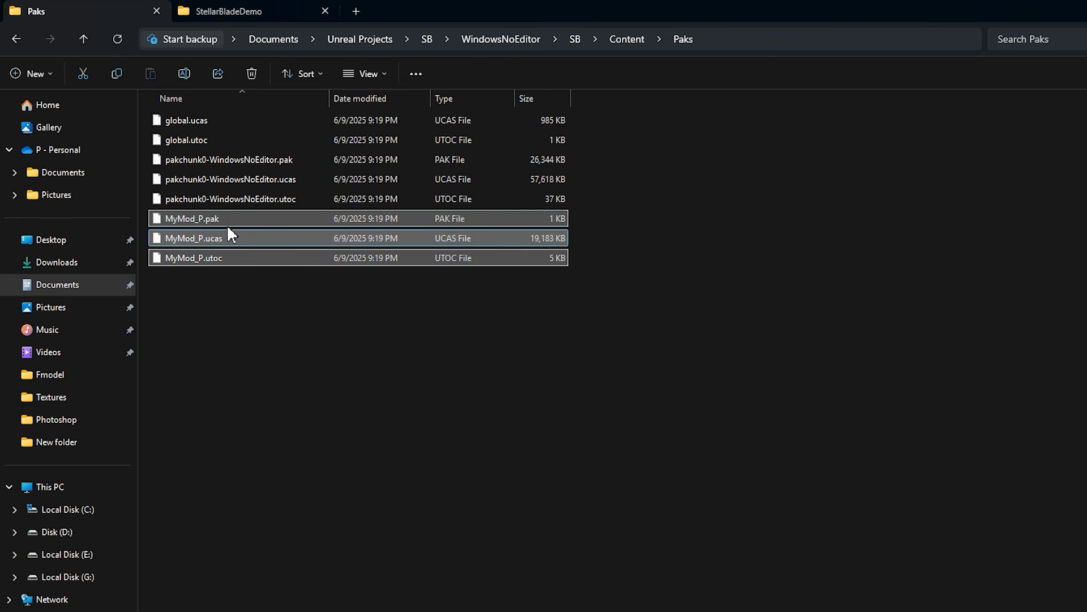
right_click(238, 260)
click(293, 277)
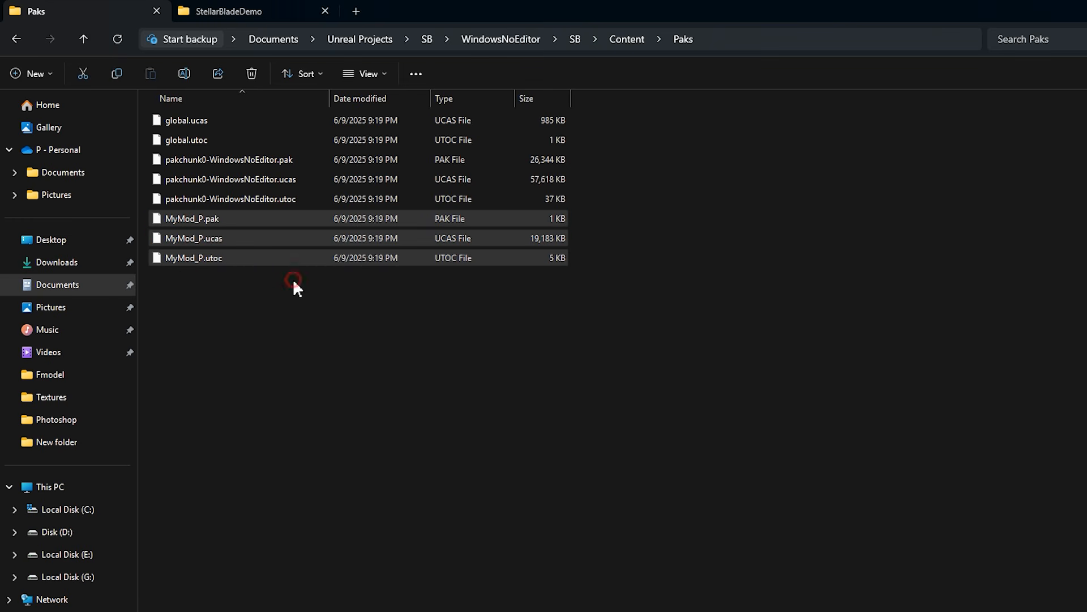
Open the game's SB\Content\Paks folder inside the StellarBladeDemo install directory
click(262, 13)
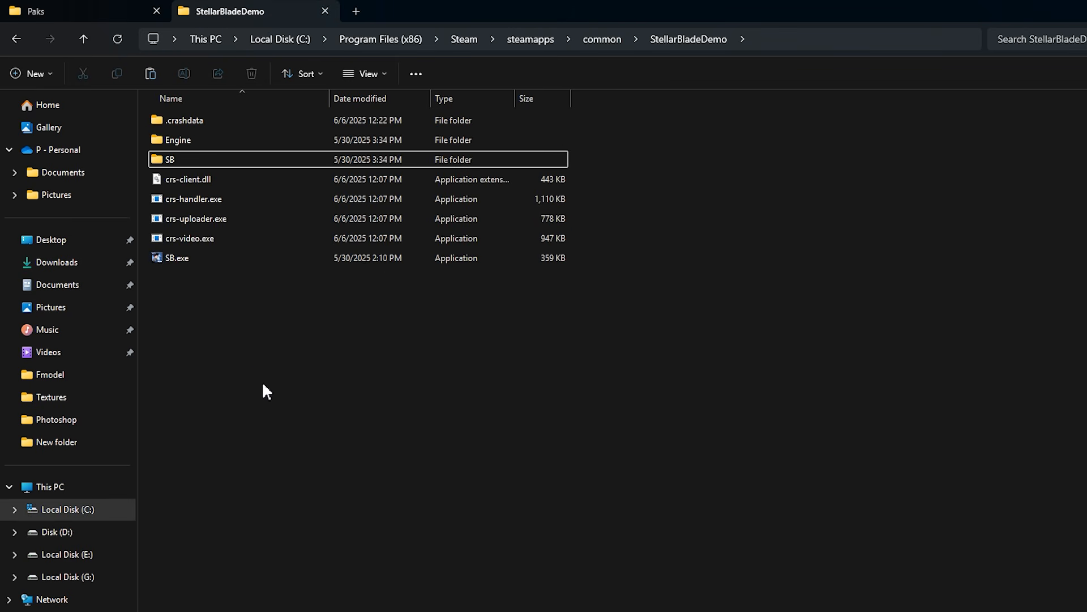
drag(263, 384, 313, 123)
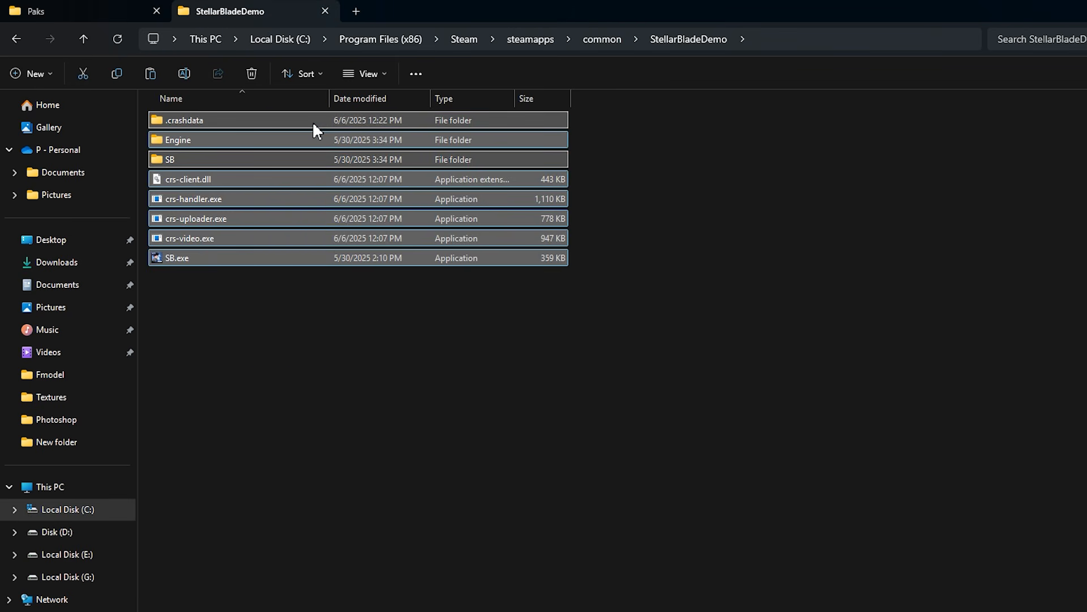
click(266, 159)
double_click(207, 159)
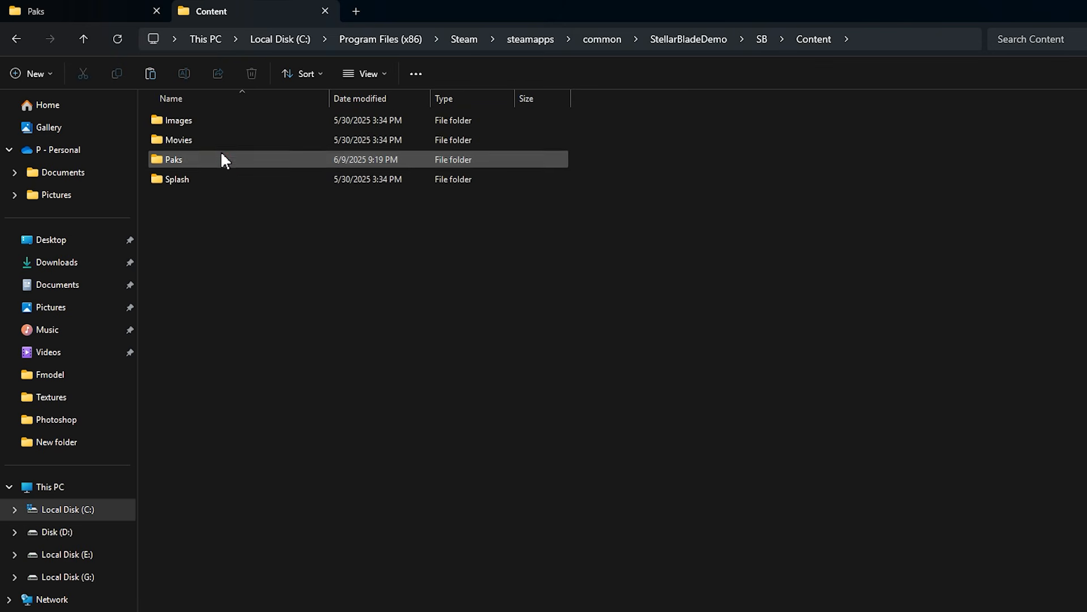
double_click(222, 159)
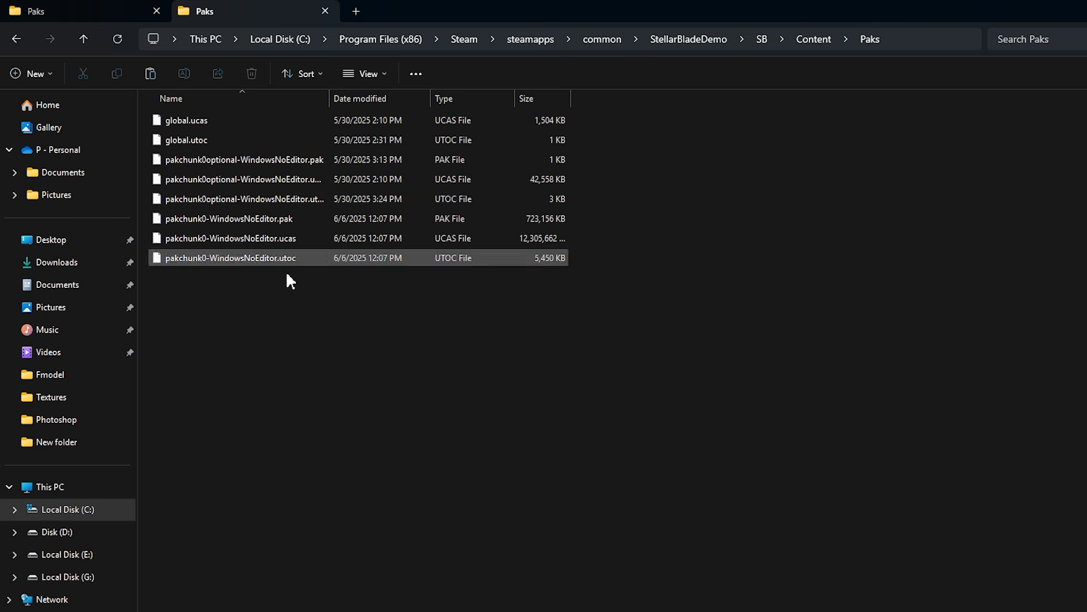
Create a folder named ~Mods in the game's Paks folder
right_click(284, 322)
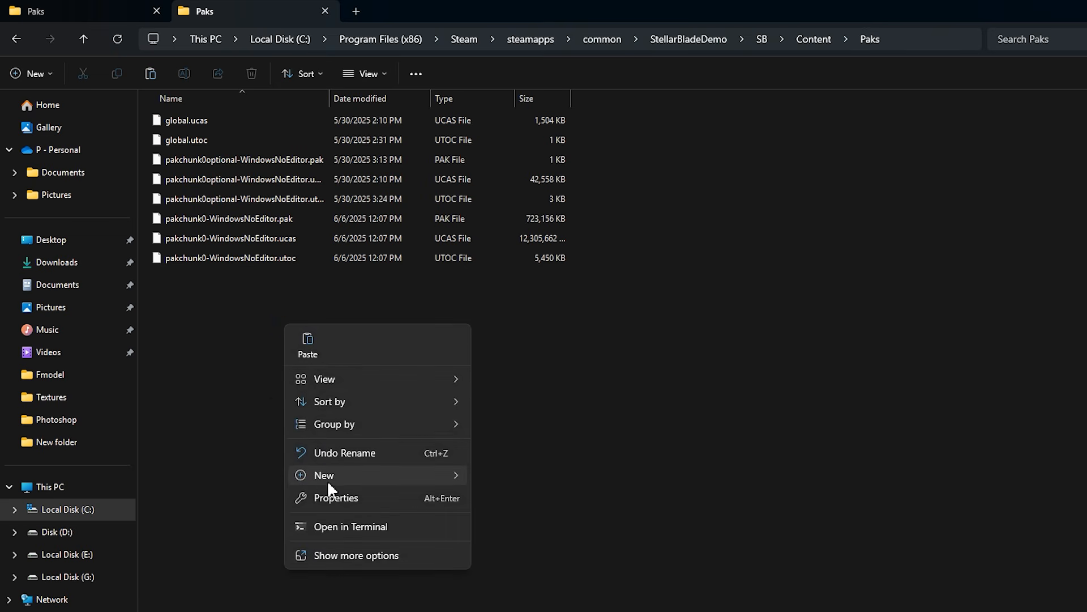
mouse_move(447, 483)
click(508, 486)
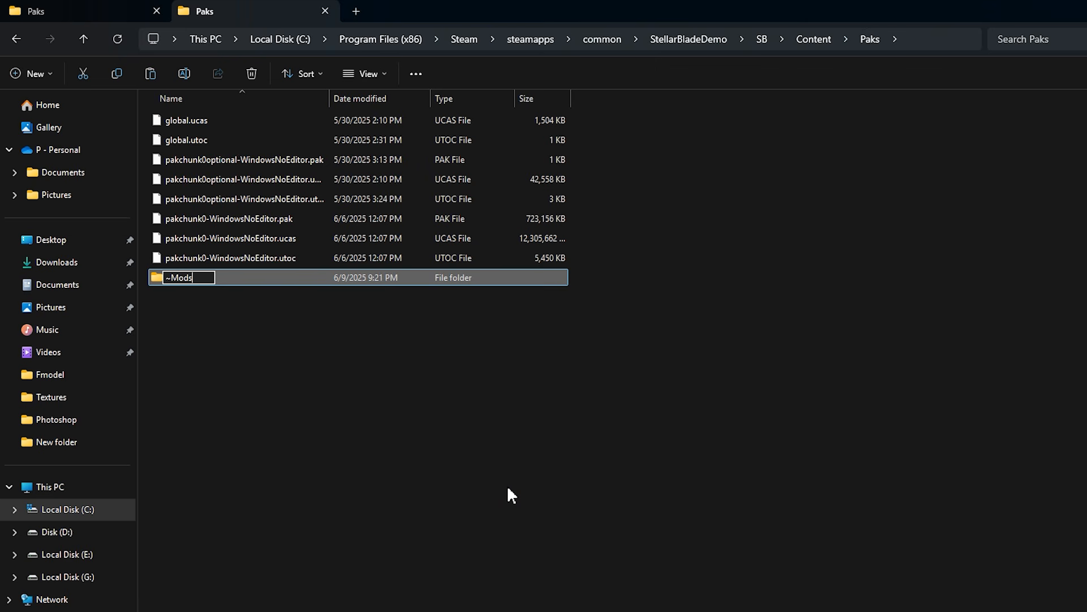
key(Return)
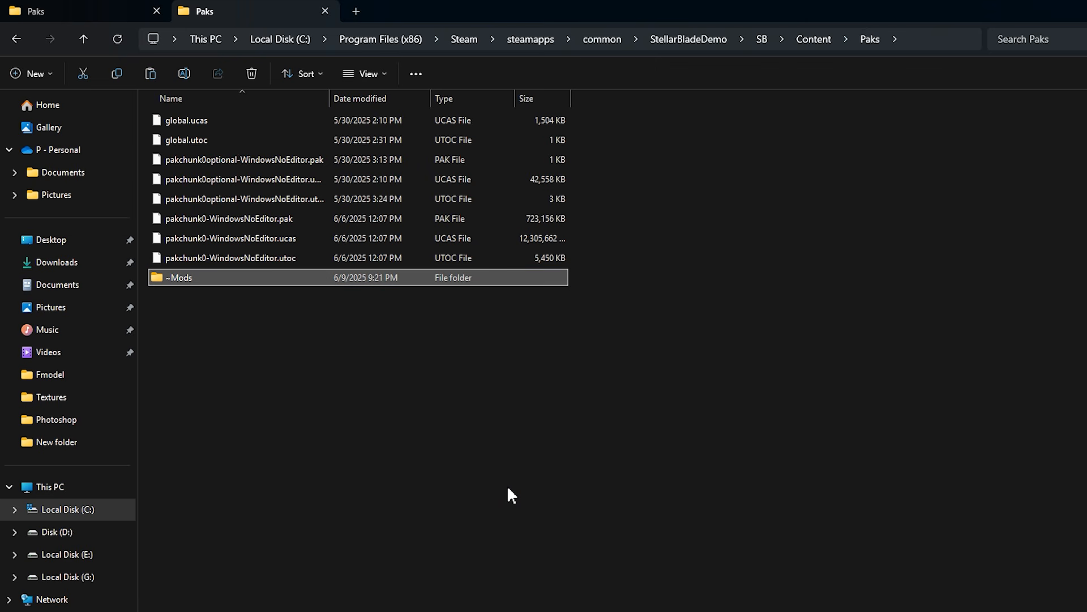
Paste the three copied MyMod_P files into the ~Mods folder
double_click(255, 281)
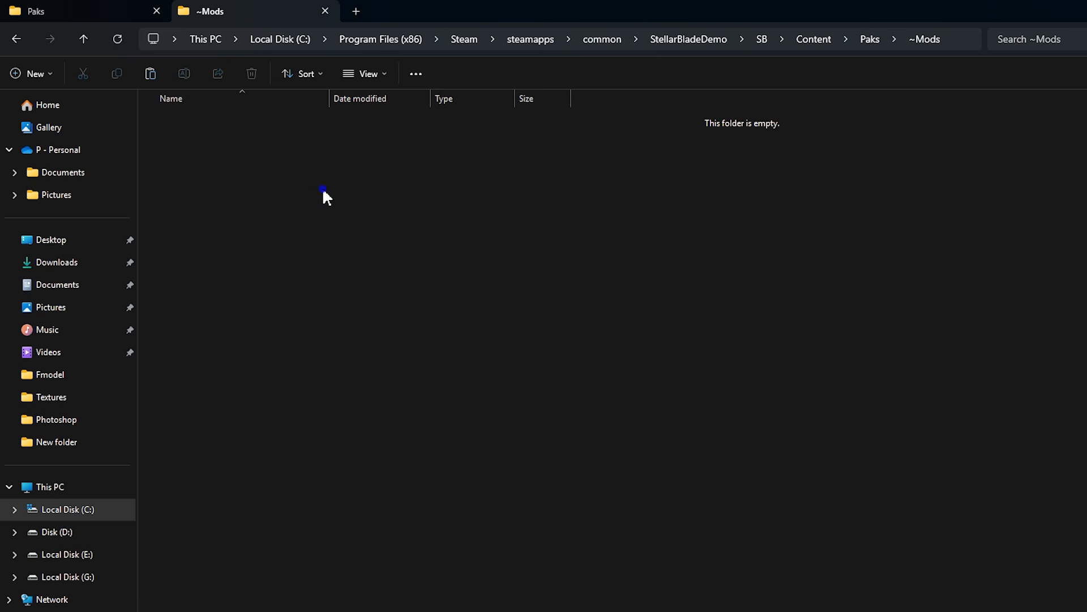
right_click(322, 187)
click(352, 206)
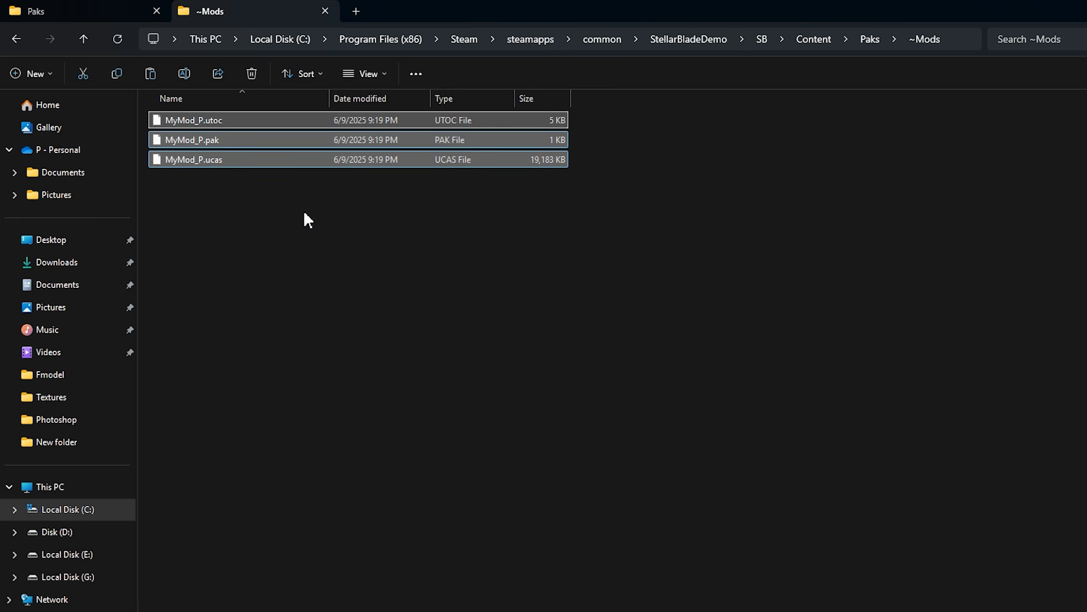
click(234, 190)
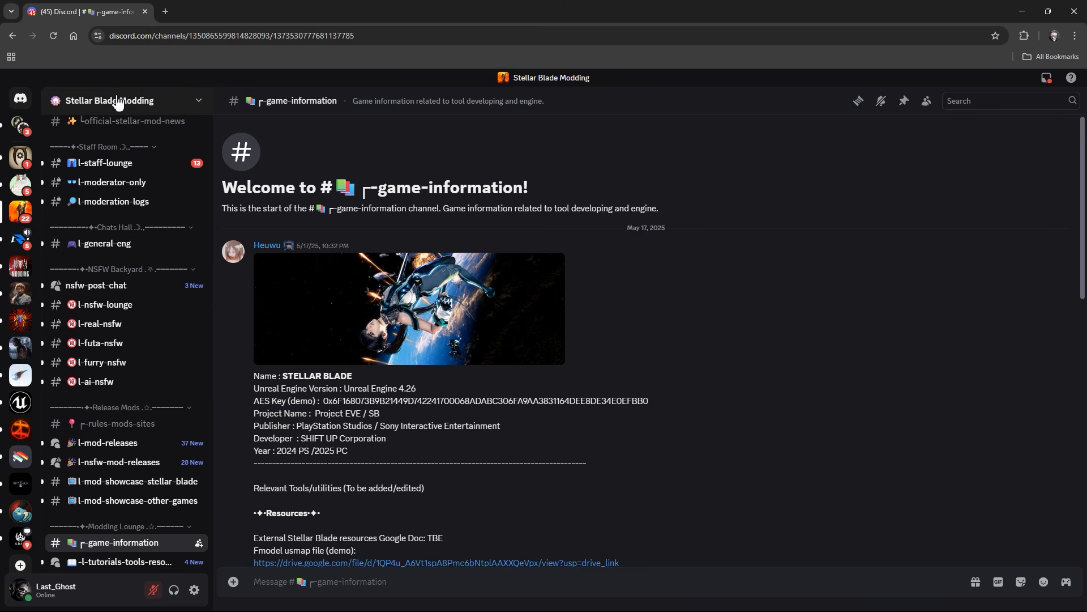
Look through the Discord game-information channel's resources and open the Stellar-Blade-Modding-Guide wiki from its Tutorials section
scroll(580, 326, down, 5)
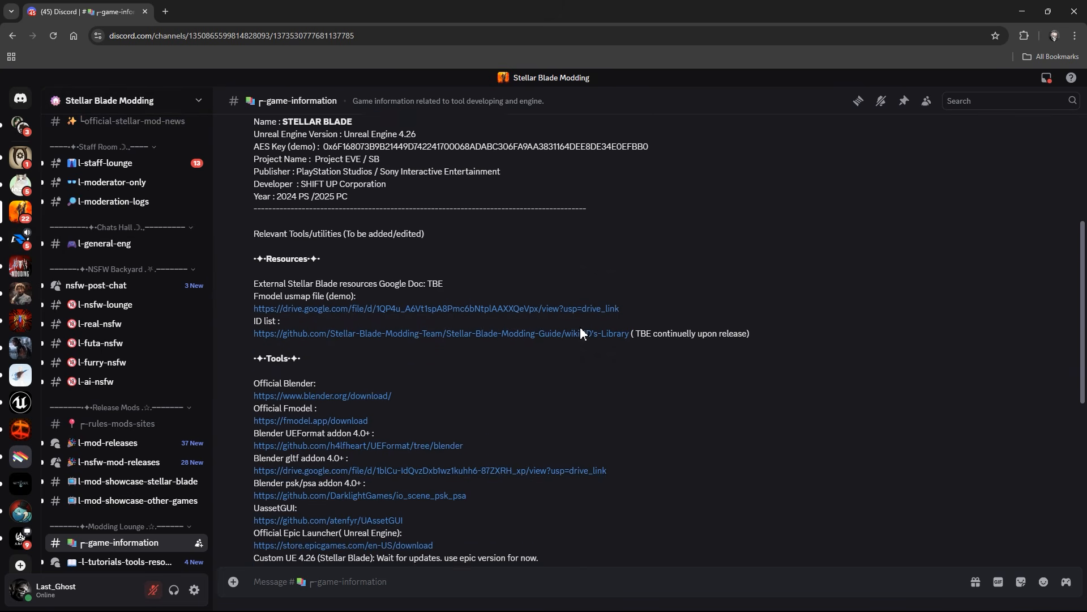
scroll(580, 326, down, 4)
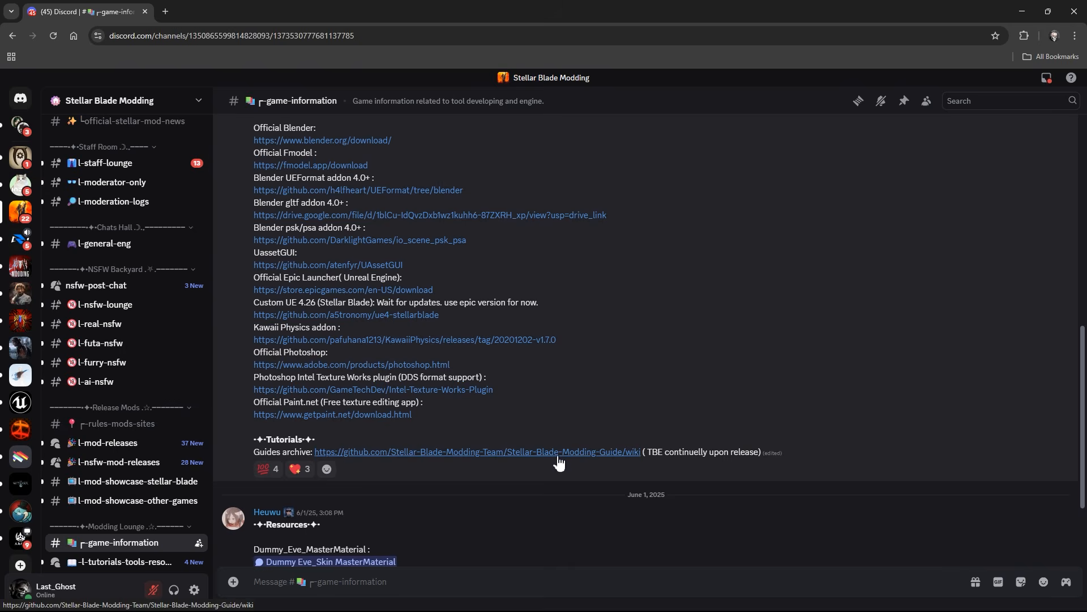
click(558, 457)
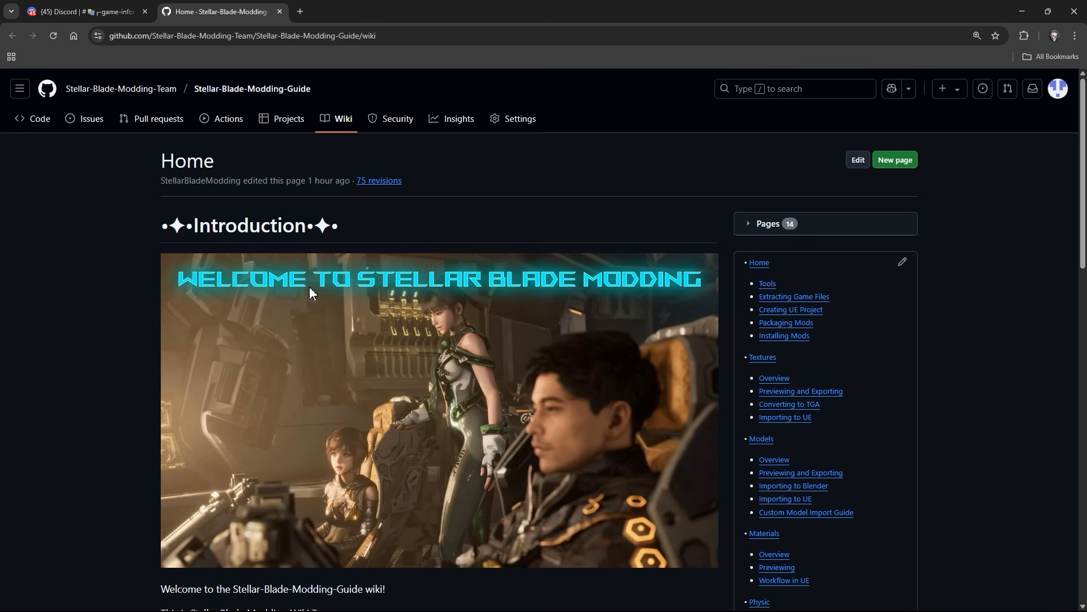
Examine the wiki's introduction and its Tools & Plugins page of recommended modding tools
drag(210, 227, 474, 224)
click(477, 222)
scroll(477, 222, down, 2)
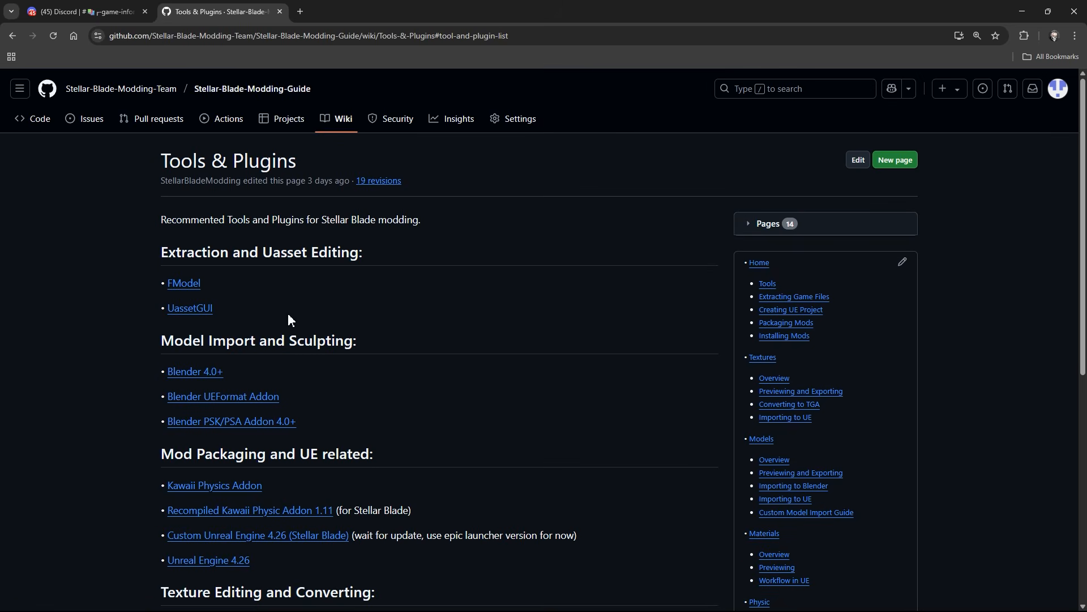
scroll(529, 249, down, 3)
scroll(529, 249, up, 3)
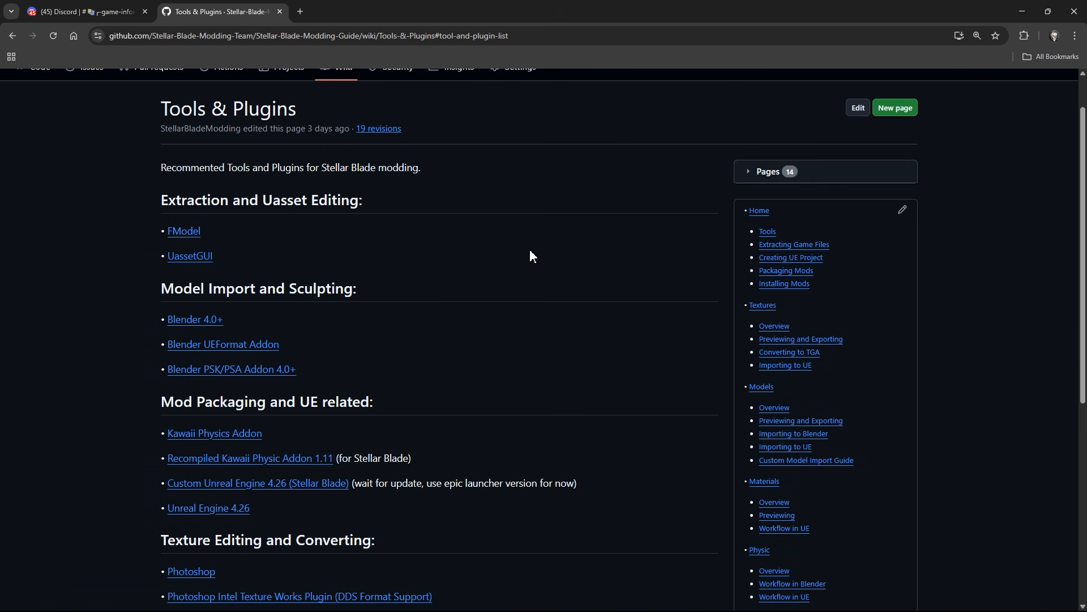
Read through the wiki's Extracting Game Files page
click(800, 298)
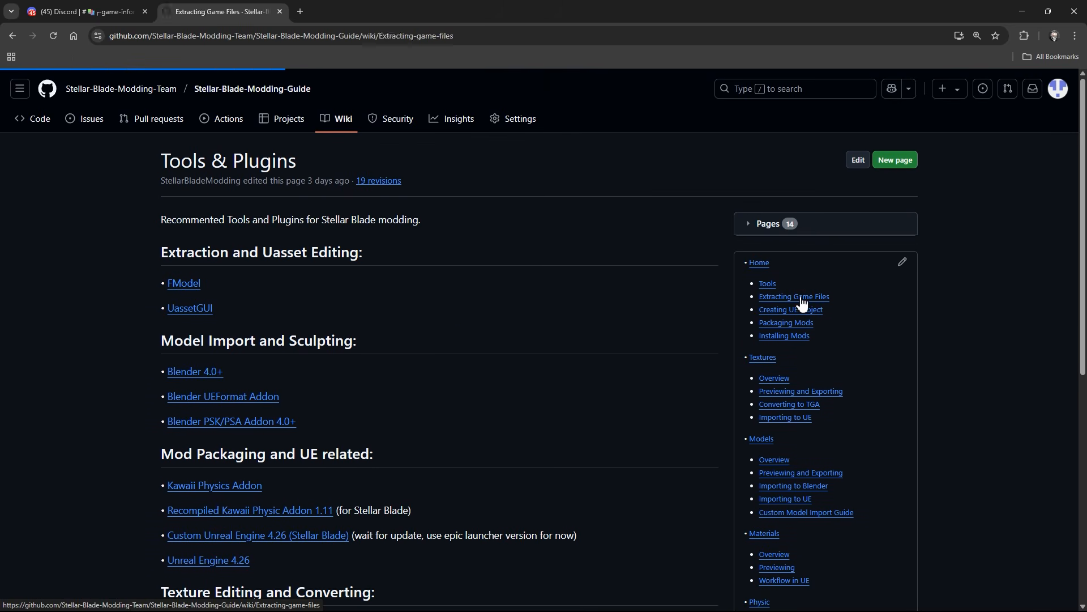
scroll(623, 284, down, 2)
scroll(599, 278, down, 15)
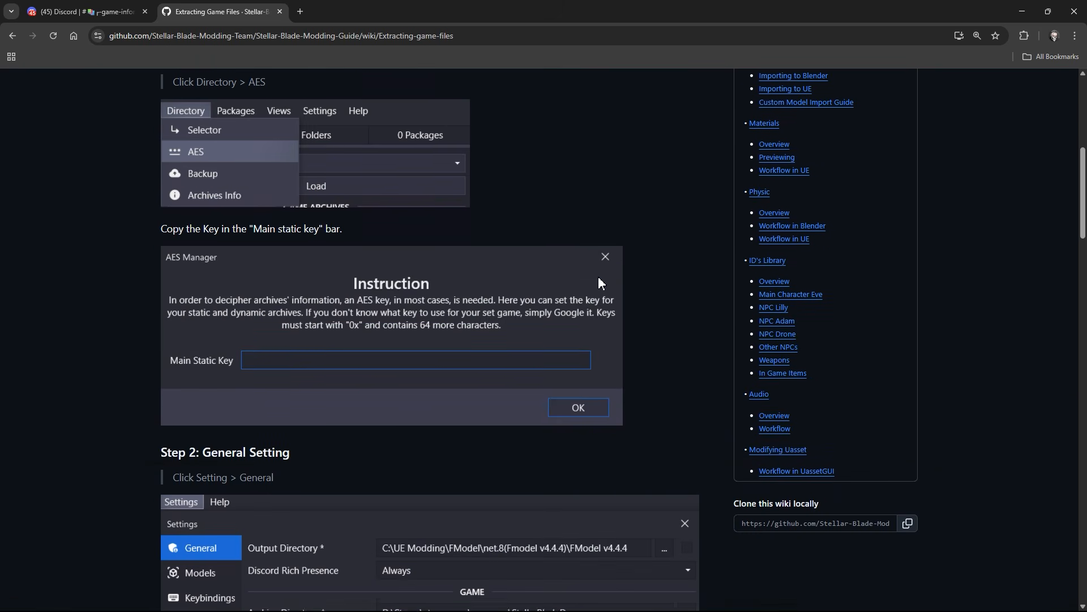
scroll(599, 278, down, 20)
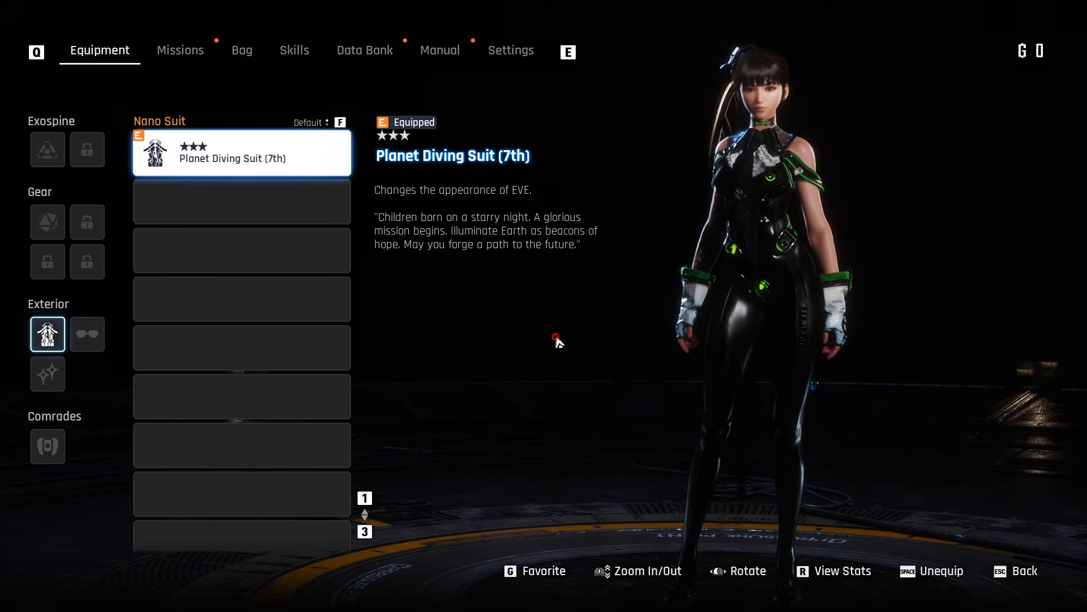
Switch to Stellar Blade and rotate and zoom in on EVE in the Planet Diving Suit (7th) to inspect the modded textures
drag(559, 340, 496, 342)
scroll(712, 324, up, 3)
drag(810, 357, 453, 352)
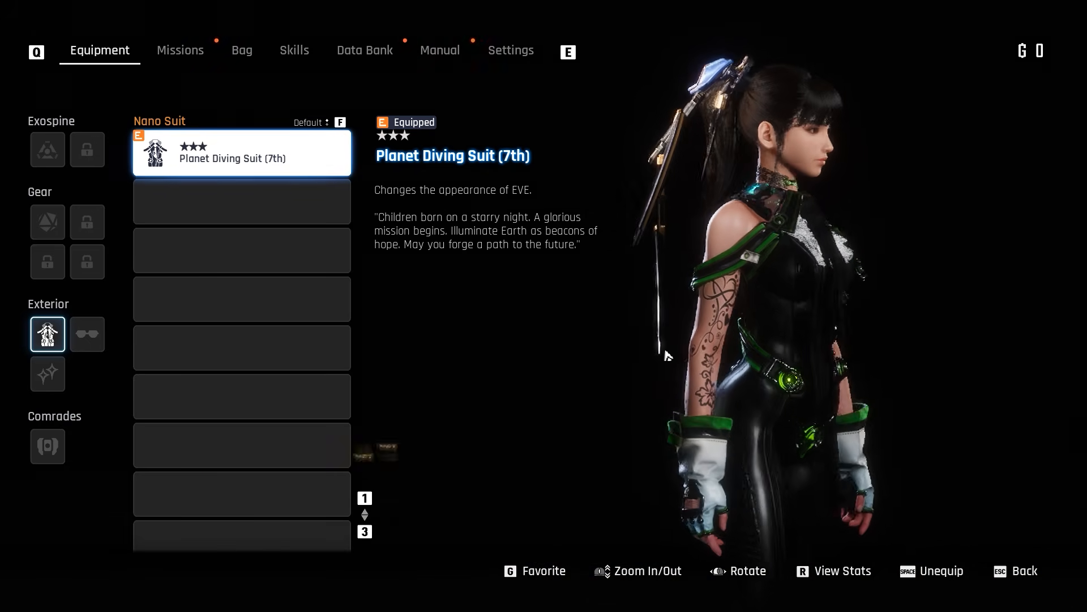